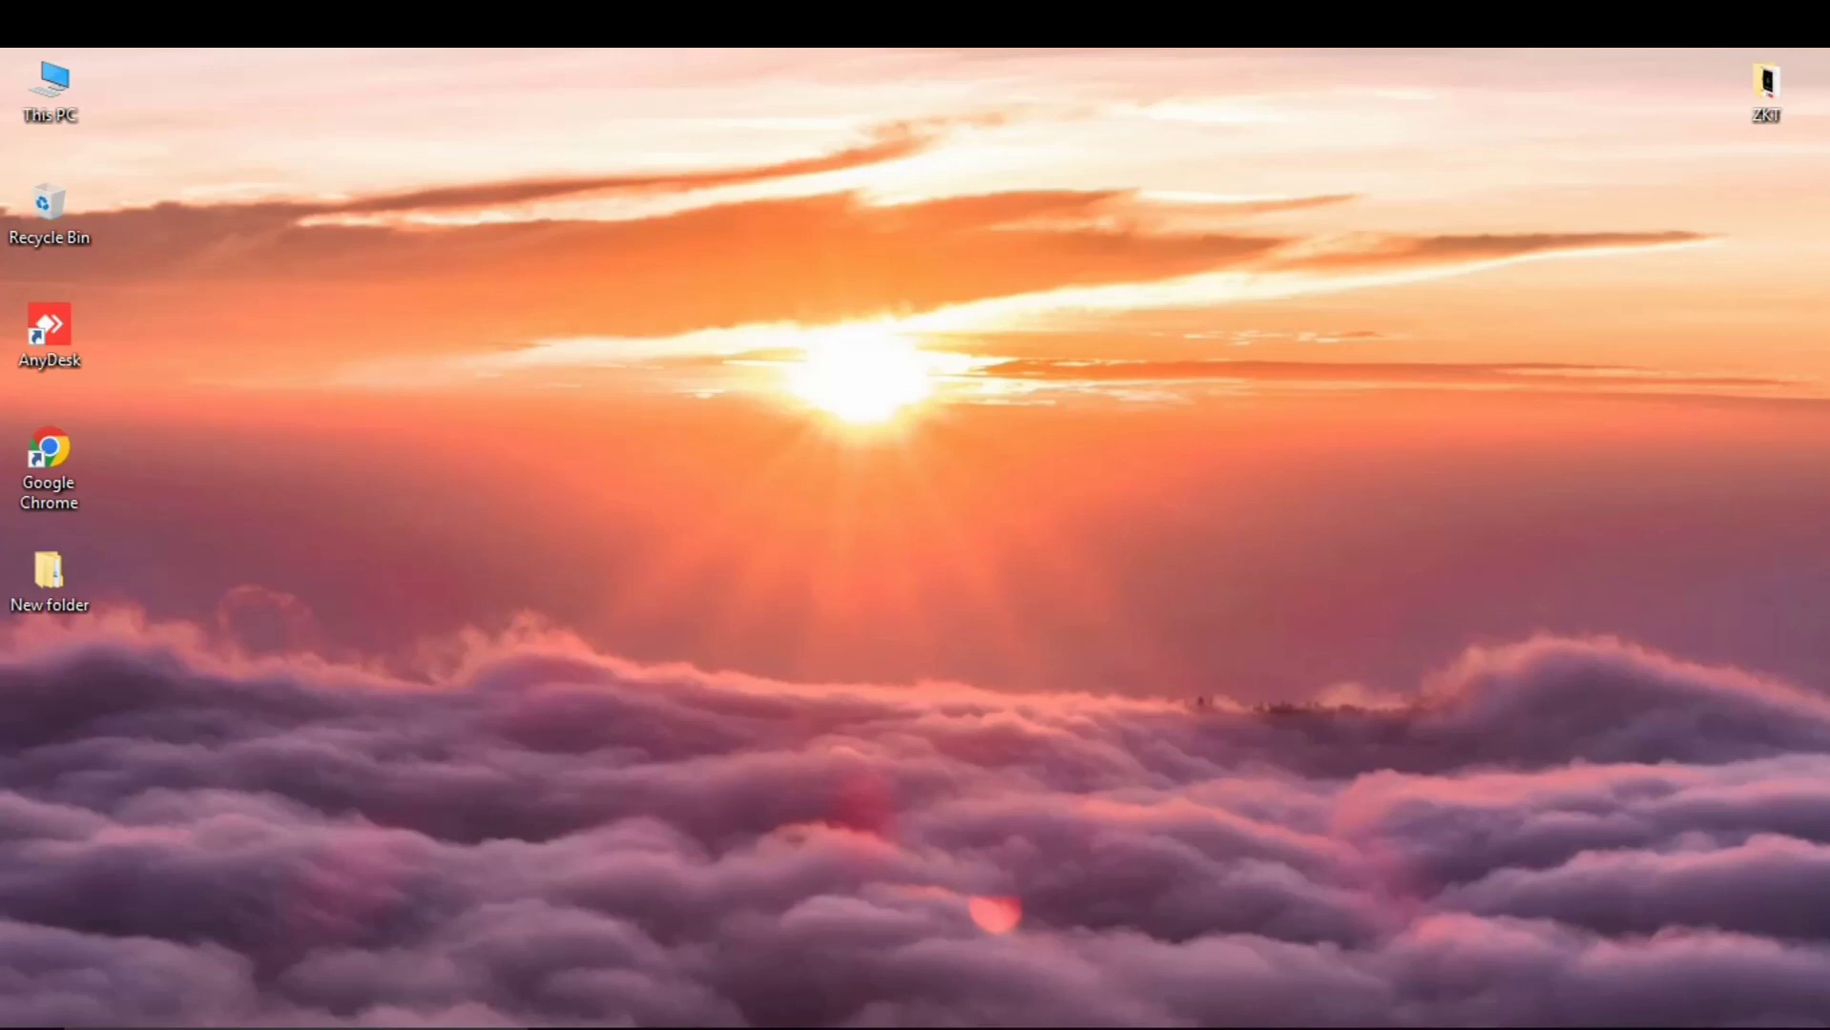
# Run the setup application from the ZKT > ZKT > fscommand > fscommand > ZKTeco_Att folder on the desktop
pyautogui.doubleClick(1769, 91)
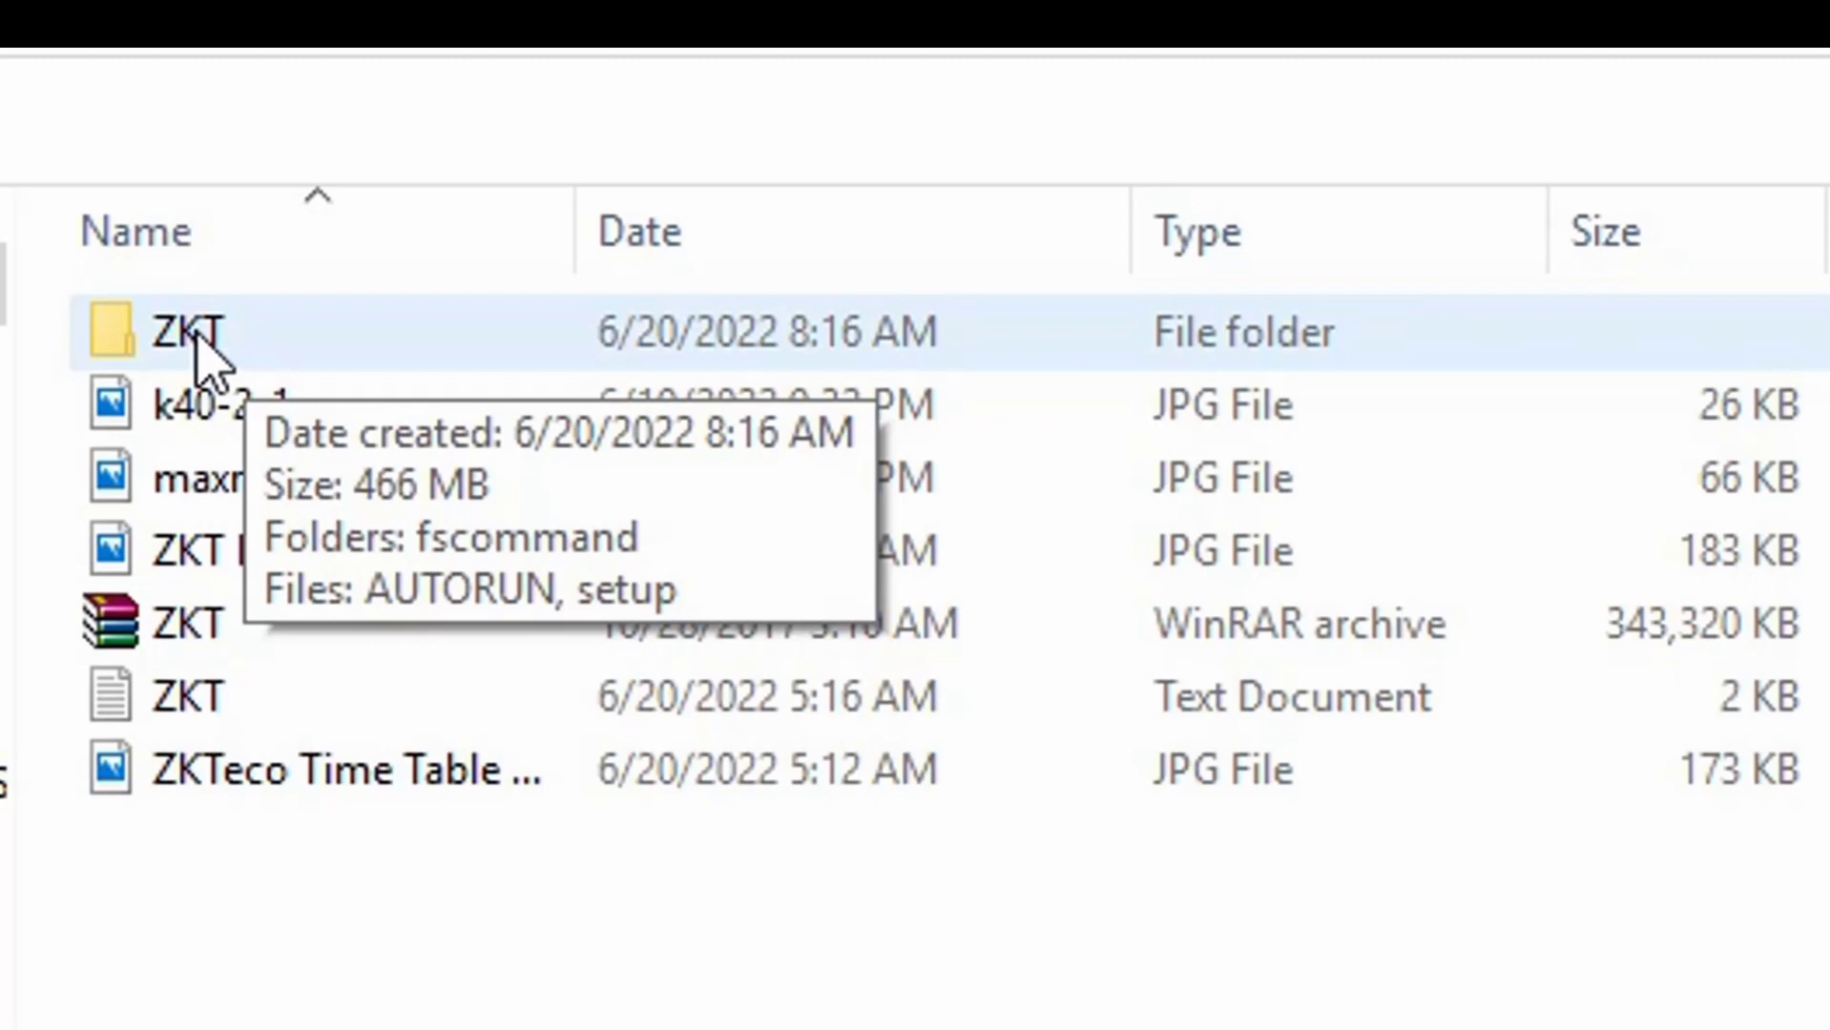
pyautogui.doubleClick(198, 339)
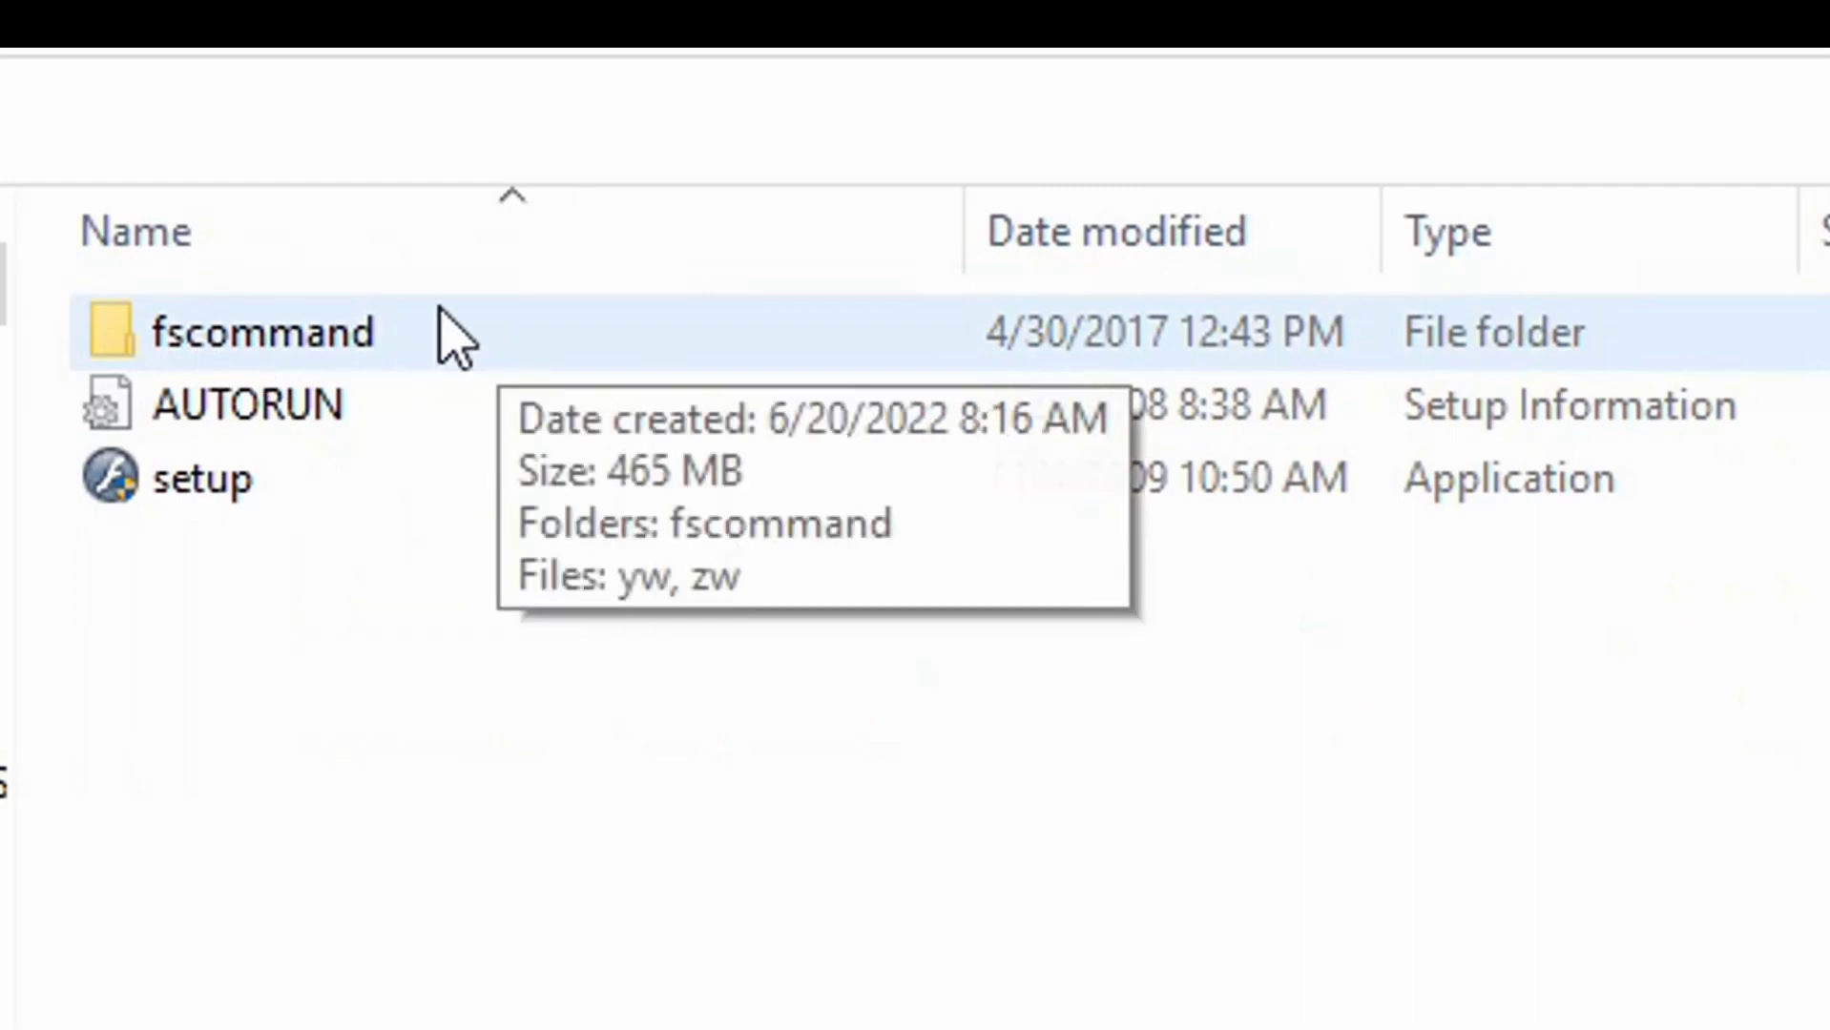
pyautogui.click(394, 339)
pyautogui.doubleClick(395, 339)
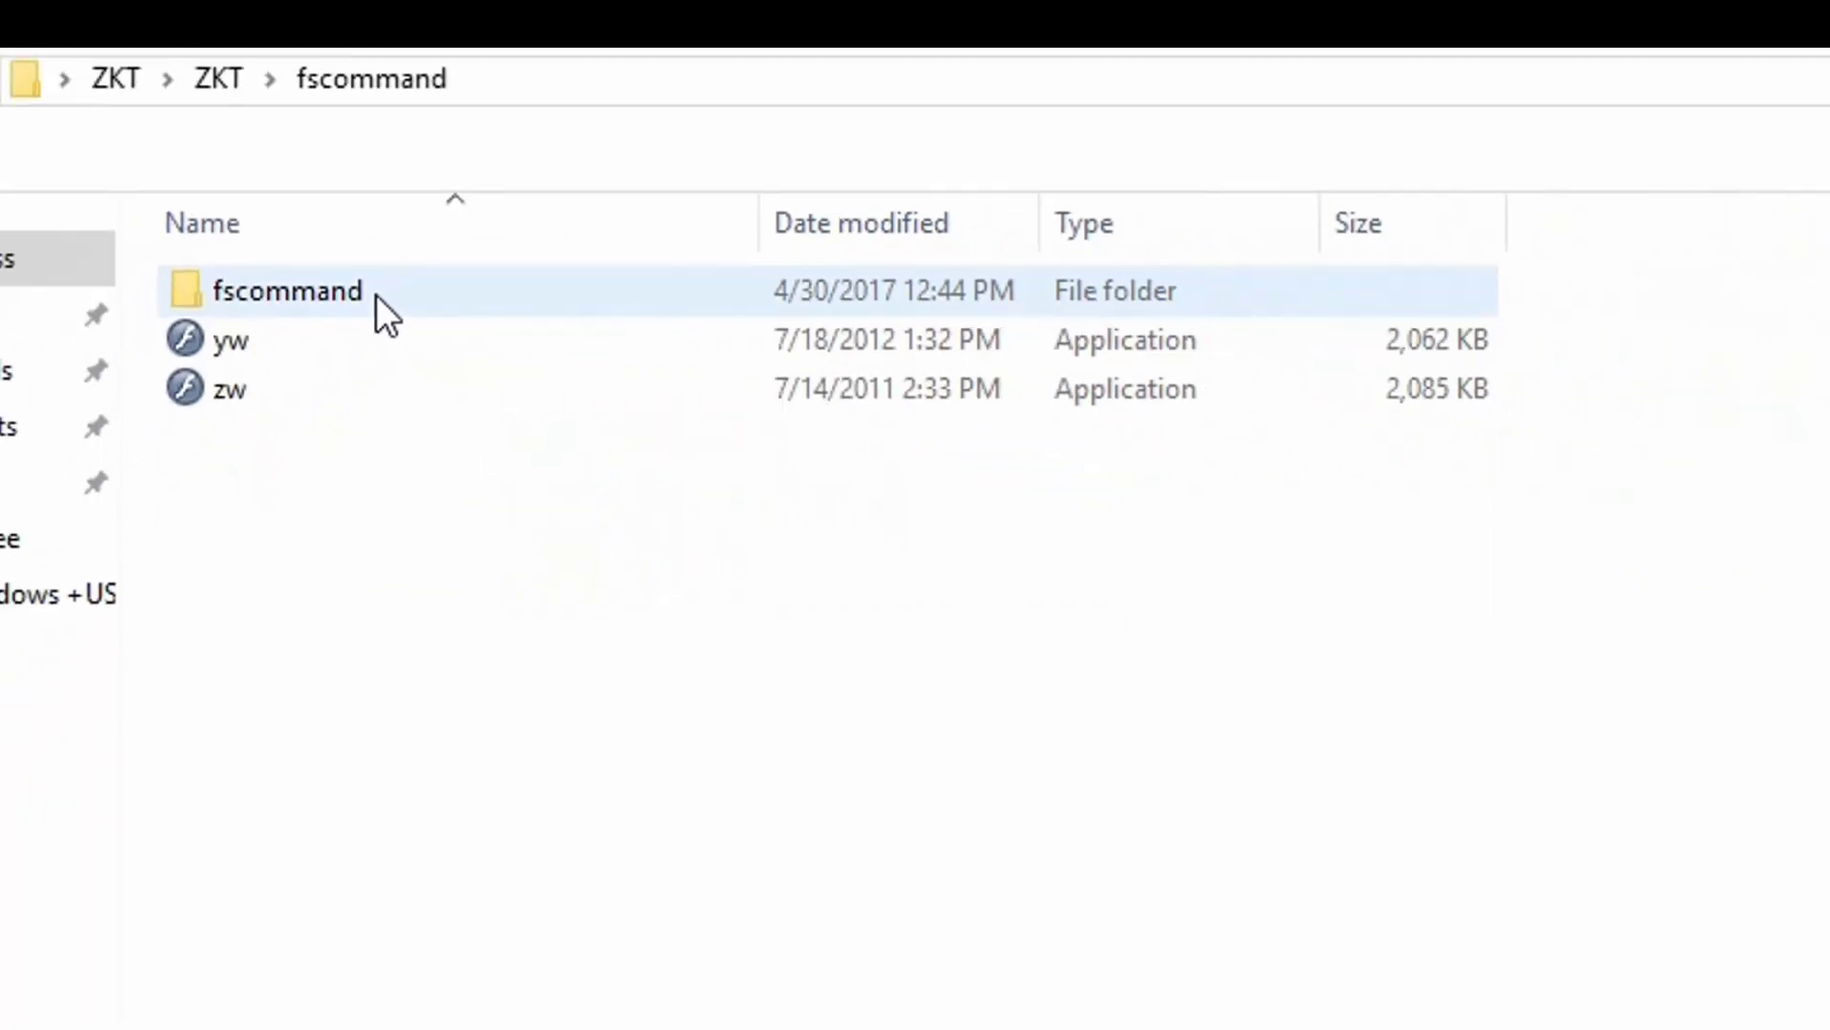
pyautogui.doubleClick(360, 267)
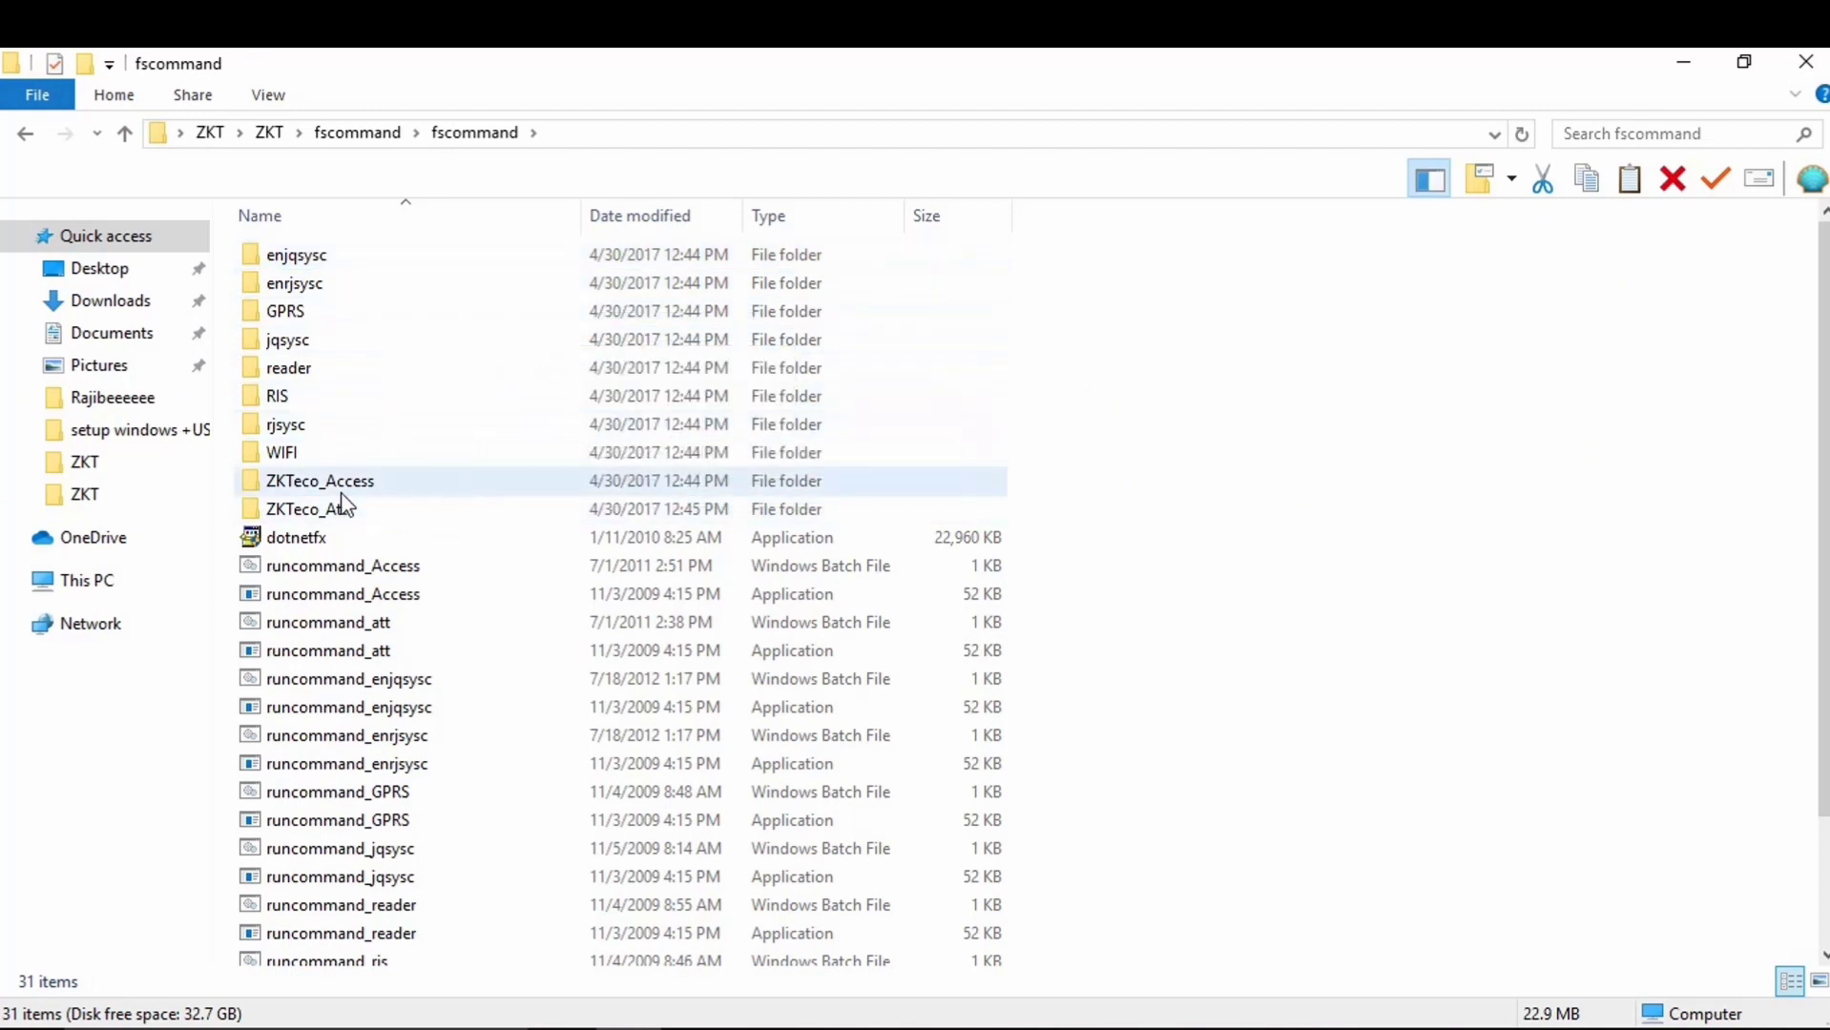
pyautogui.moveTo(380, 488)
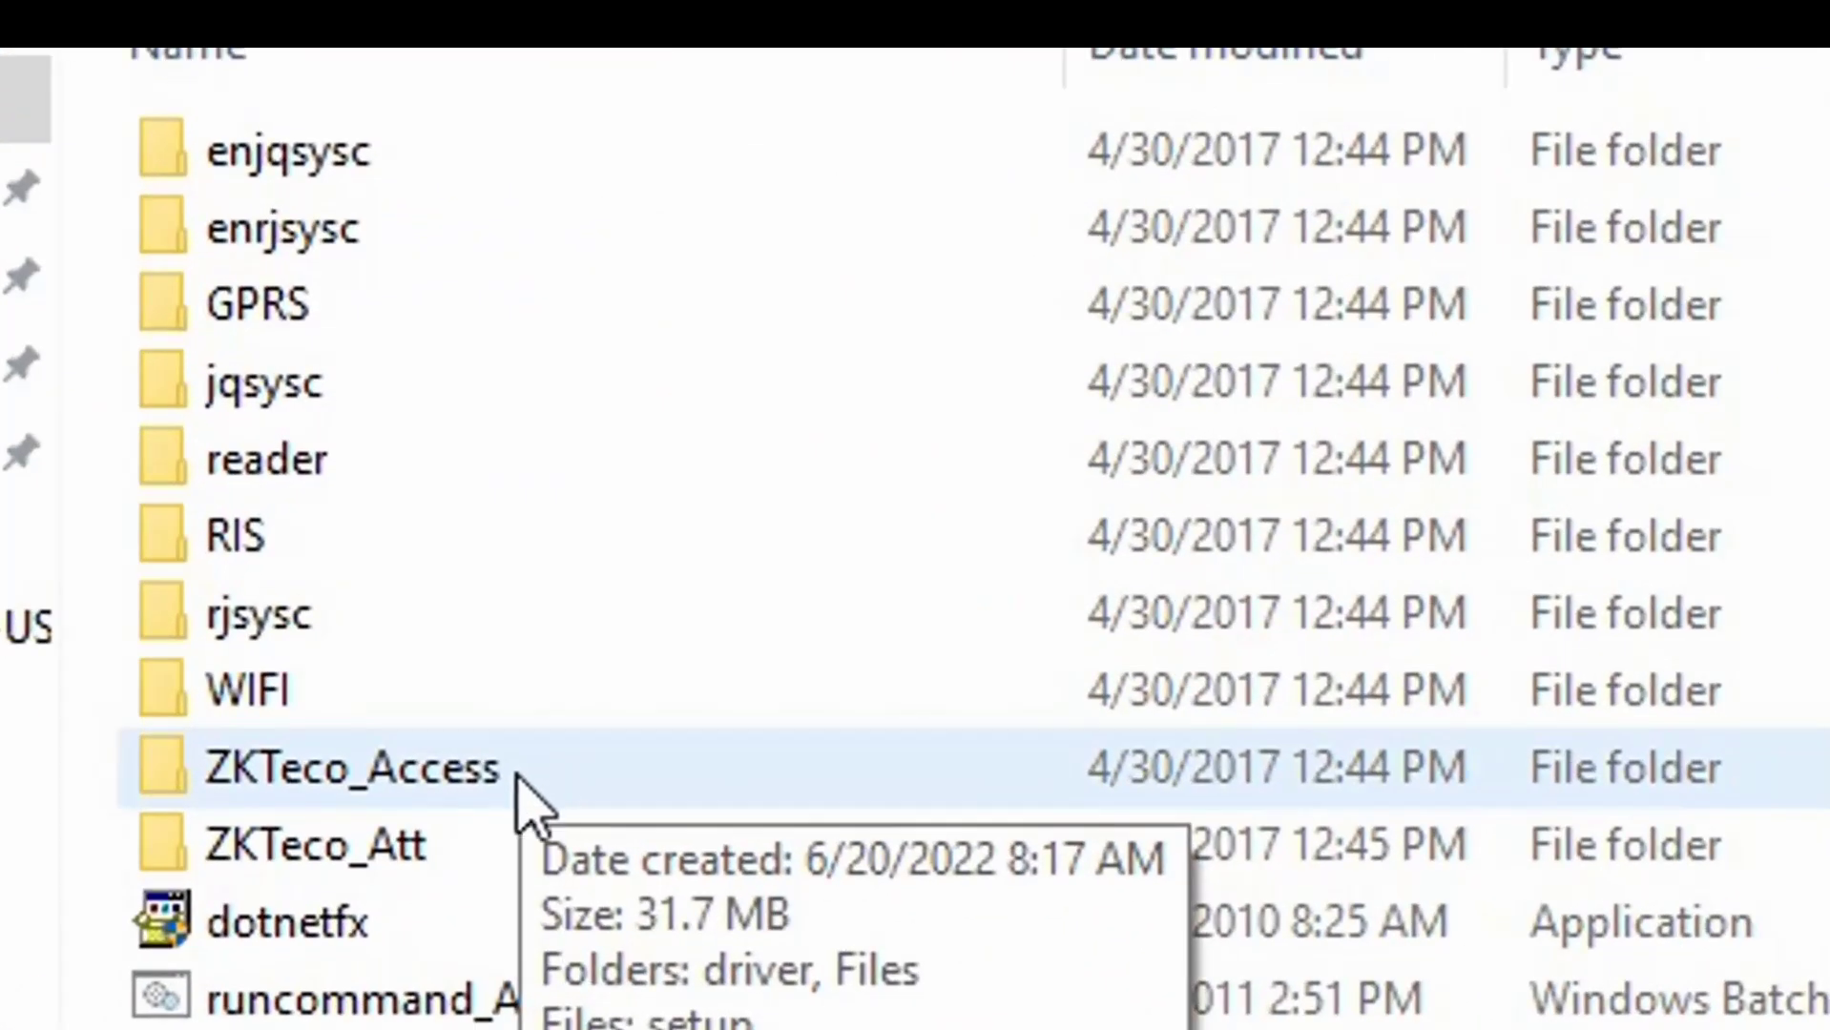
pyautogui.moveTo(444, 856)
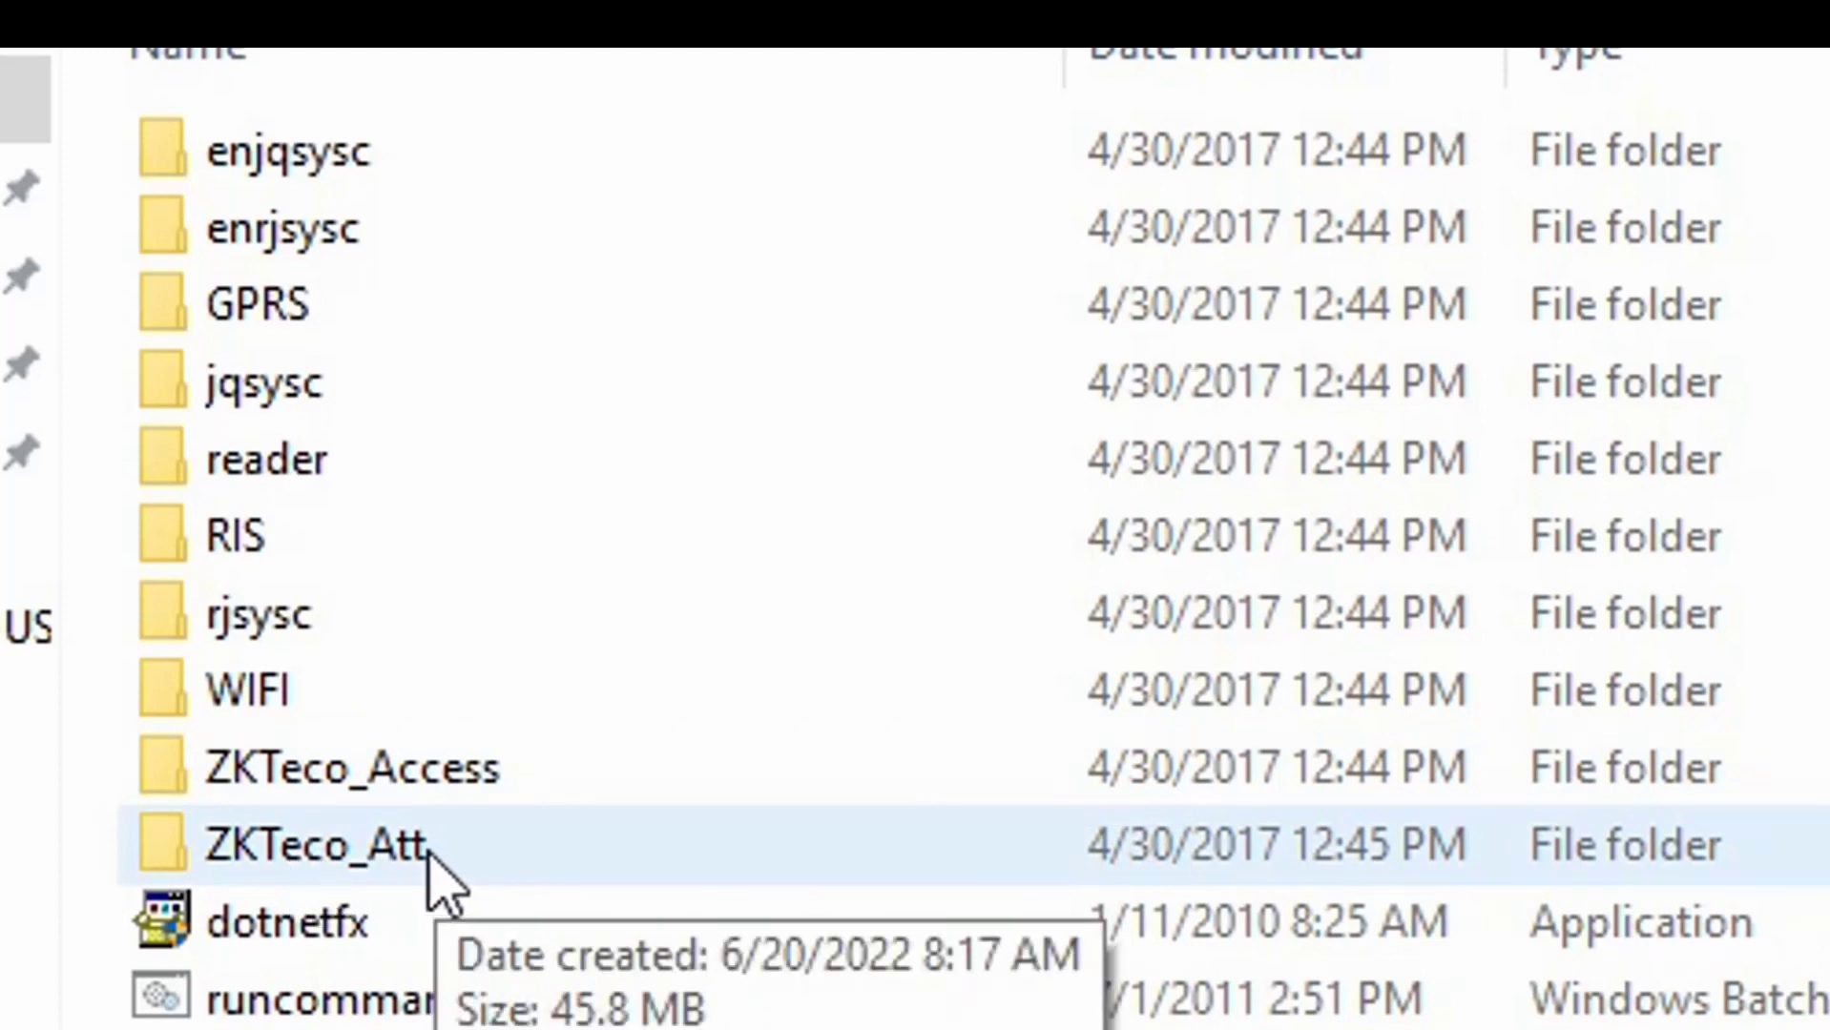
pyautogui.doubleClick(426, 856)
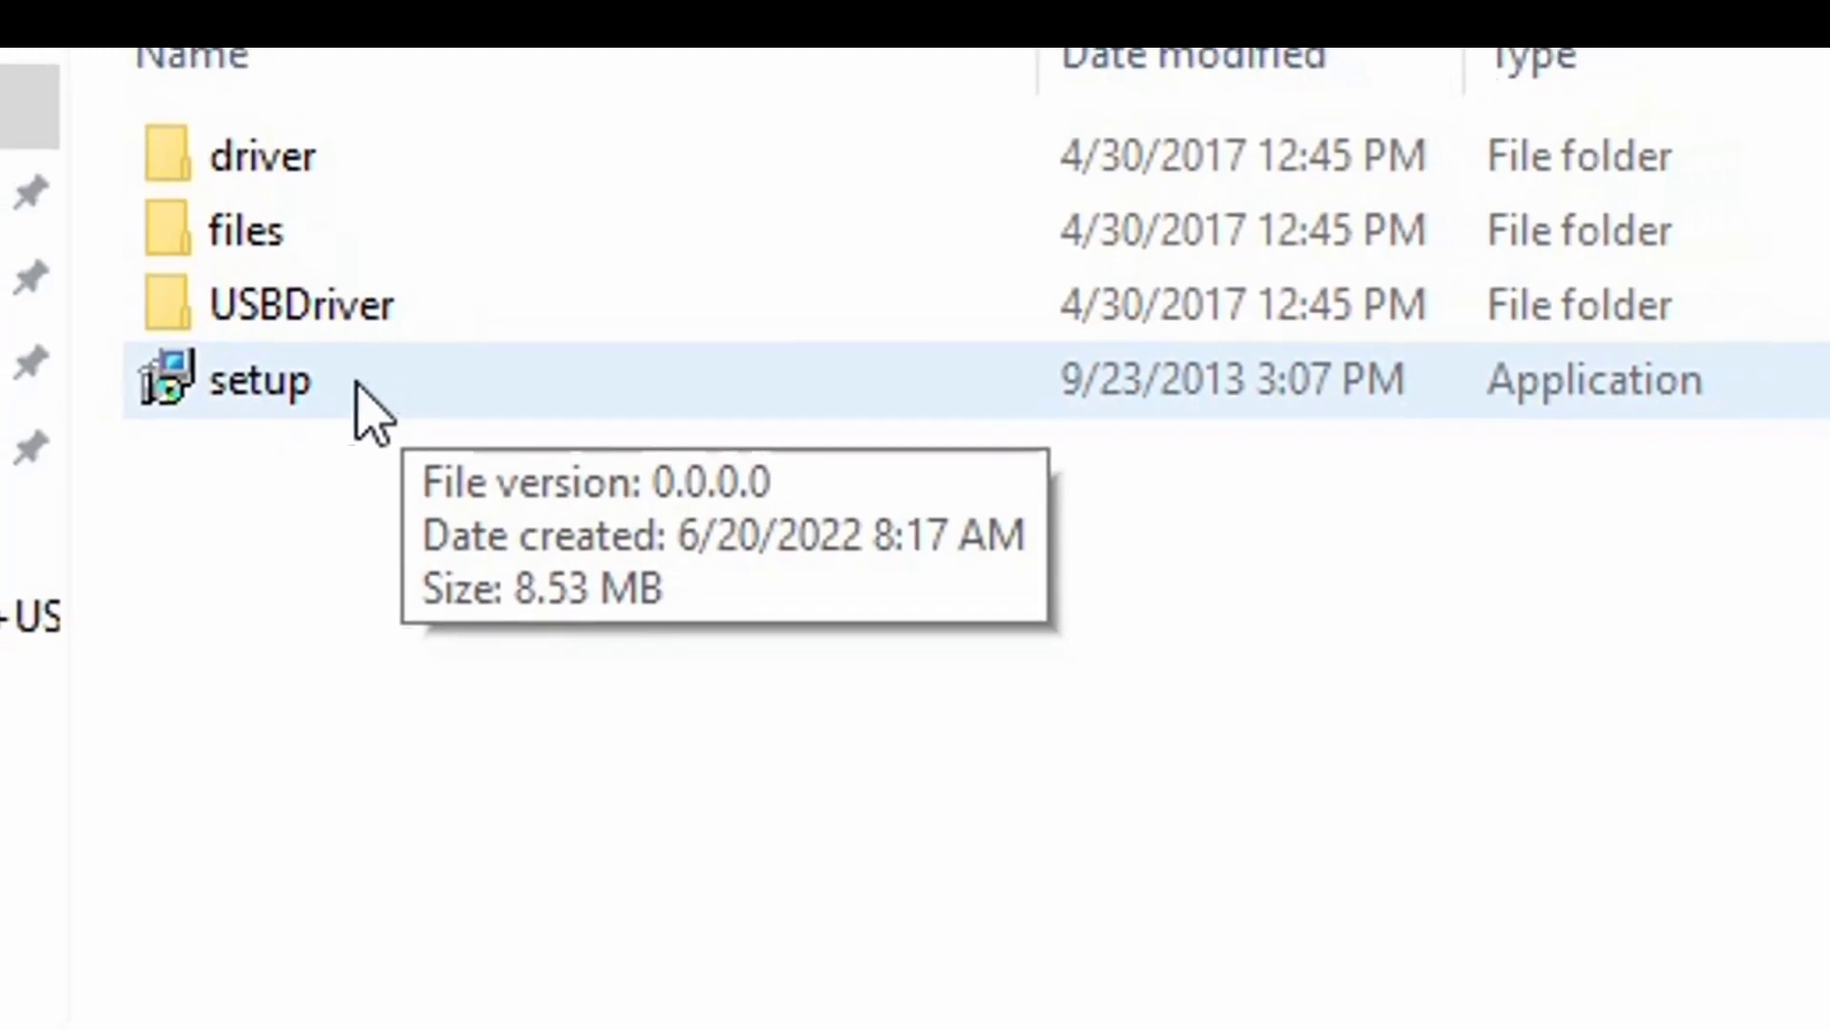
pyautogui.doubleClick(305, 389)
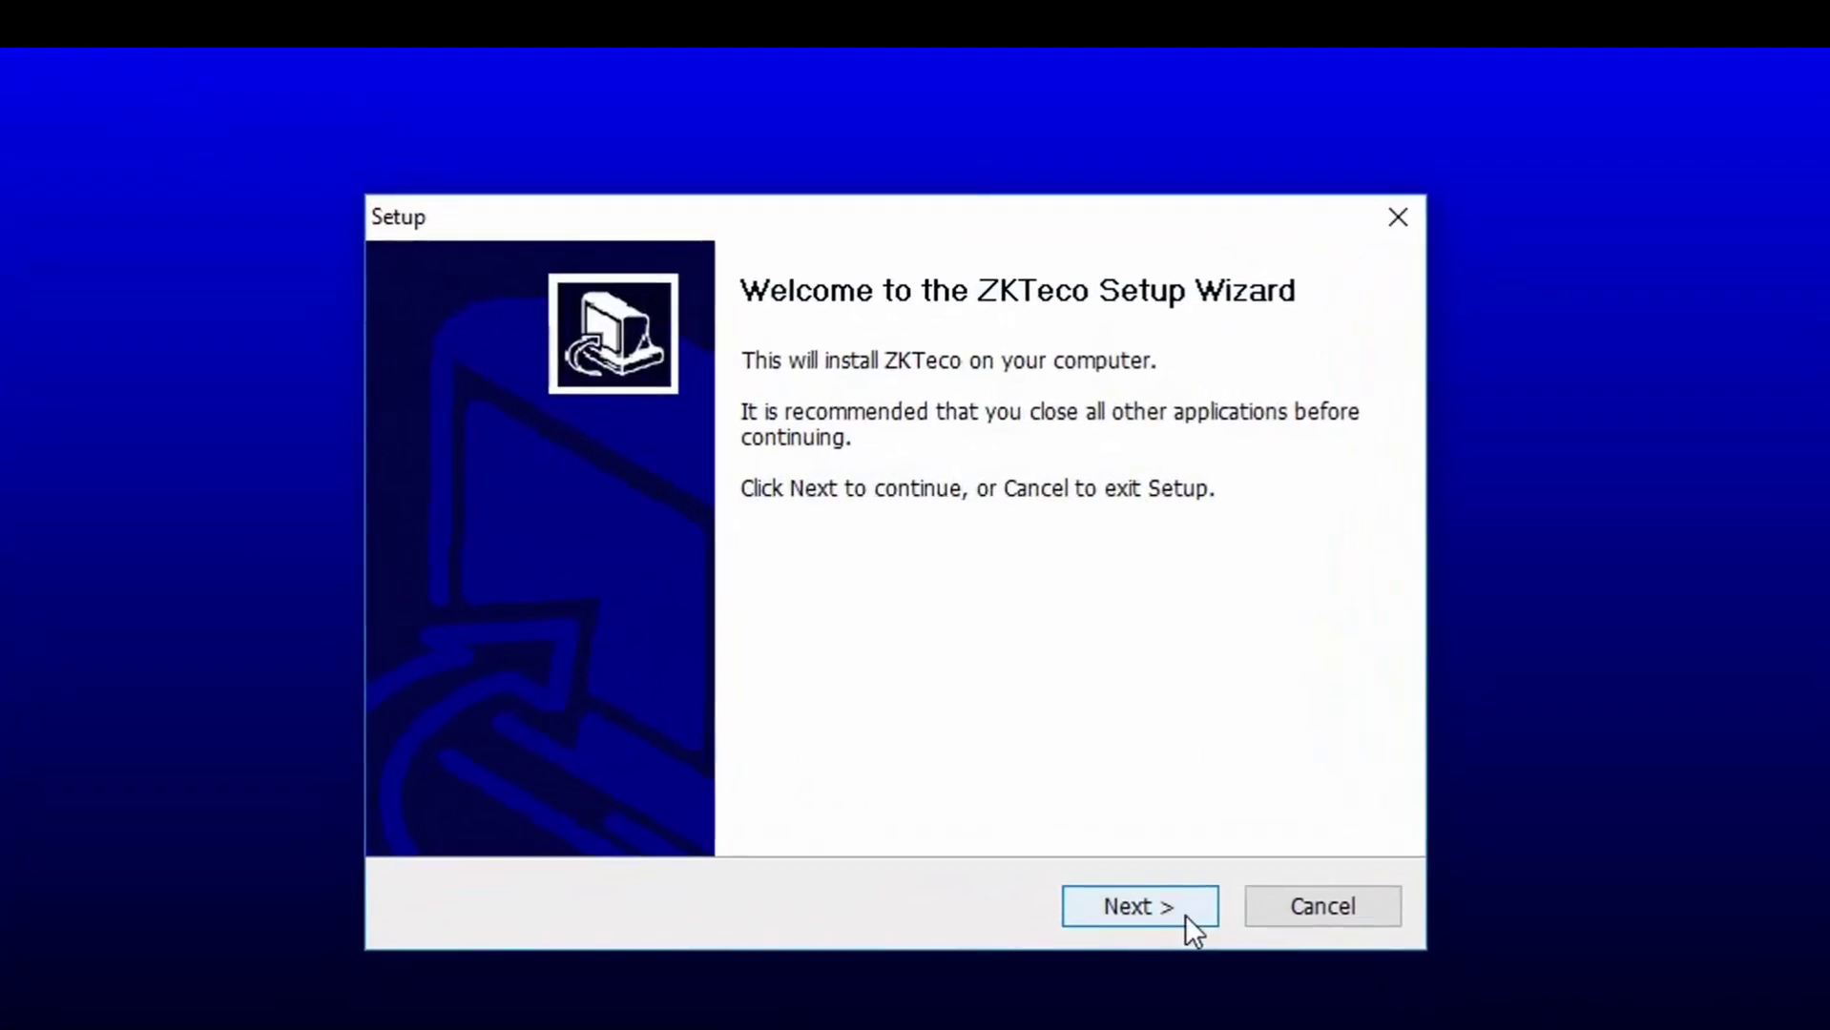
# Accept the ZKTeco license agreement and agree to install into the existing folder C:\Program Files\ZKTeco
pyautogui.click(1185, 915)
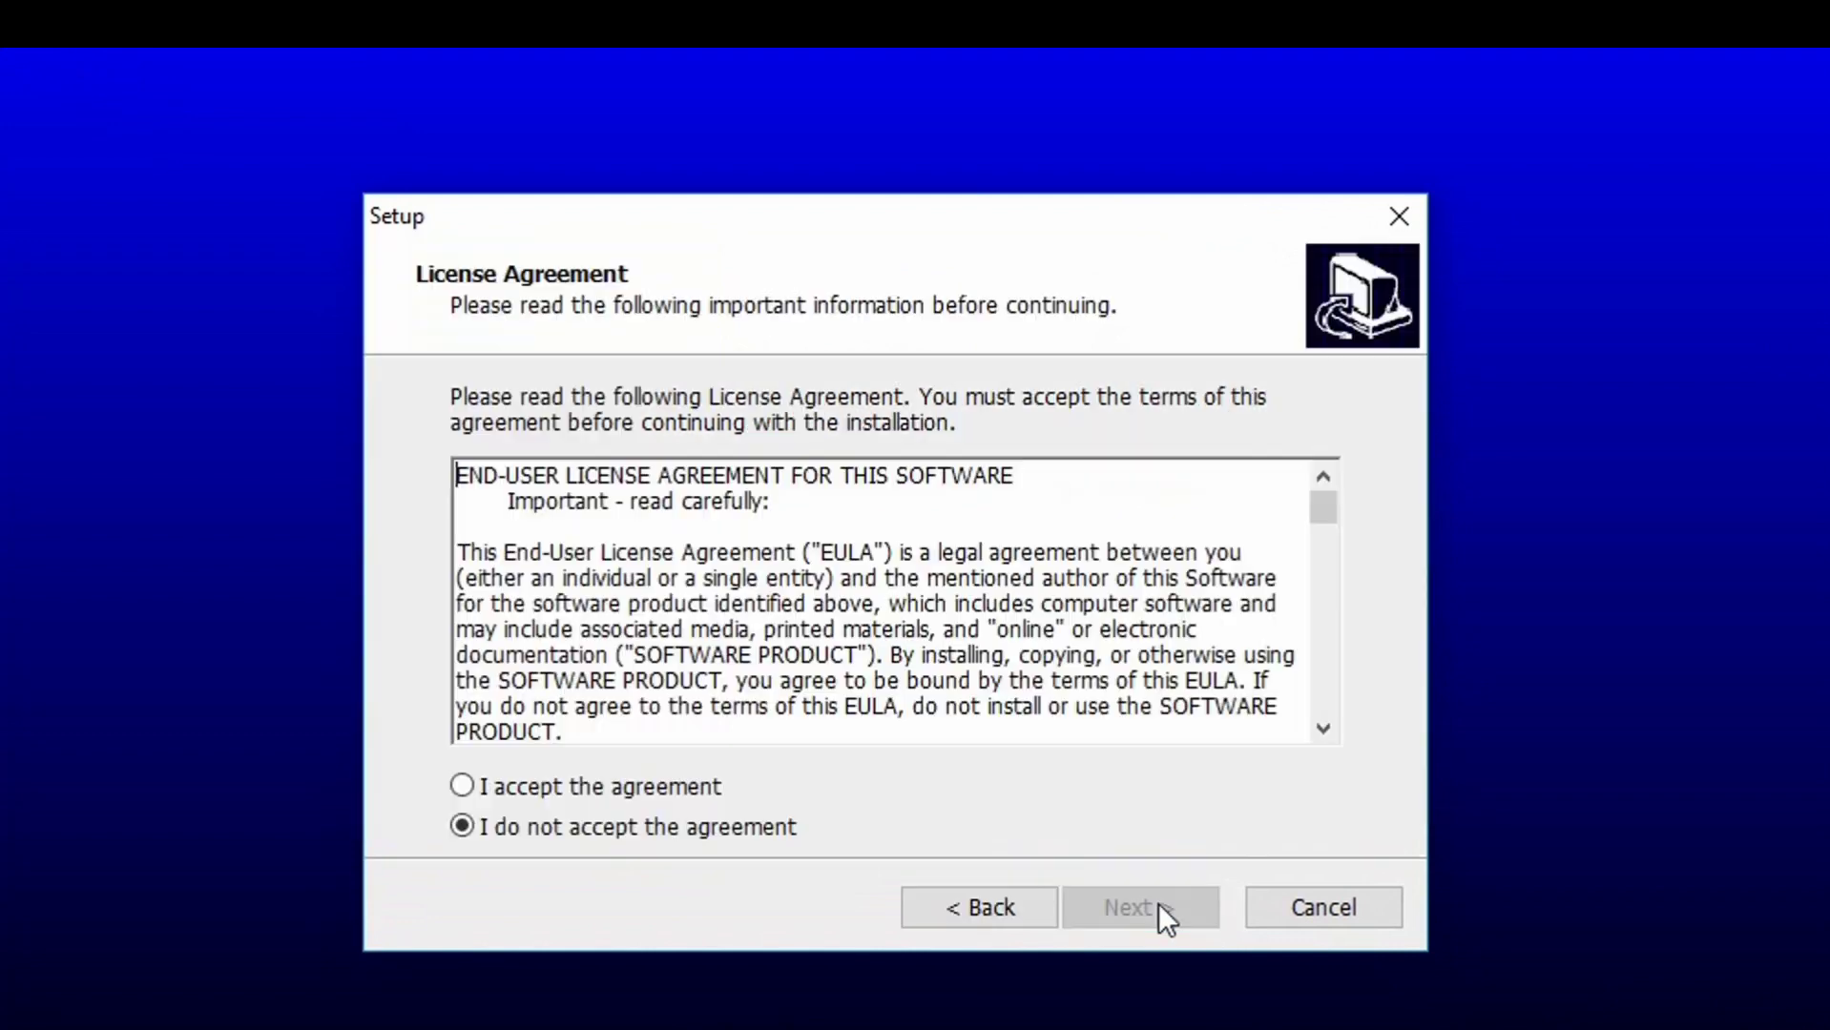
pyautogui.click(467, 788)
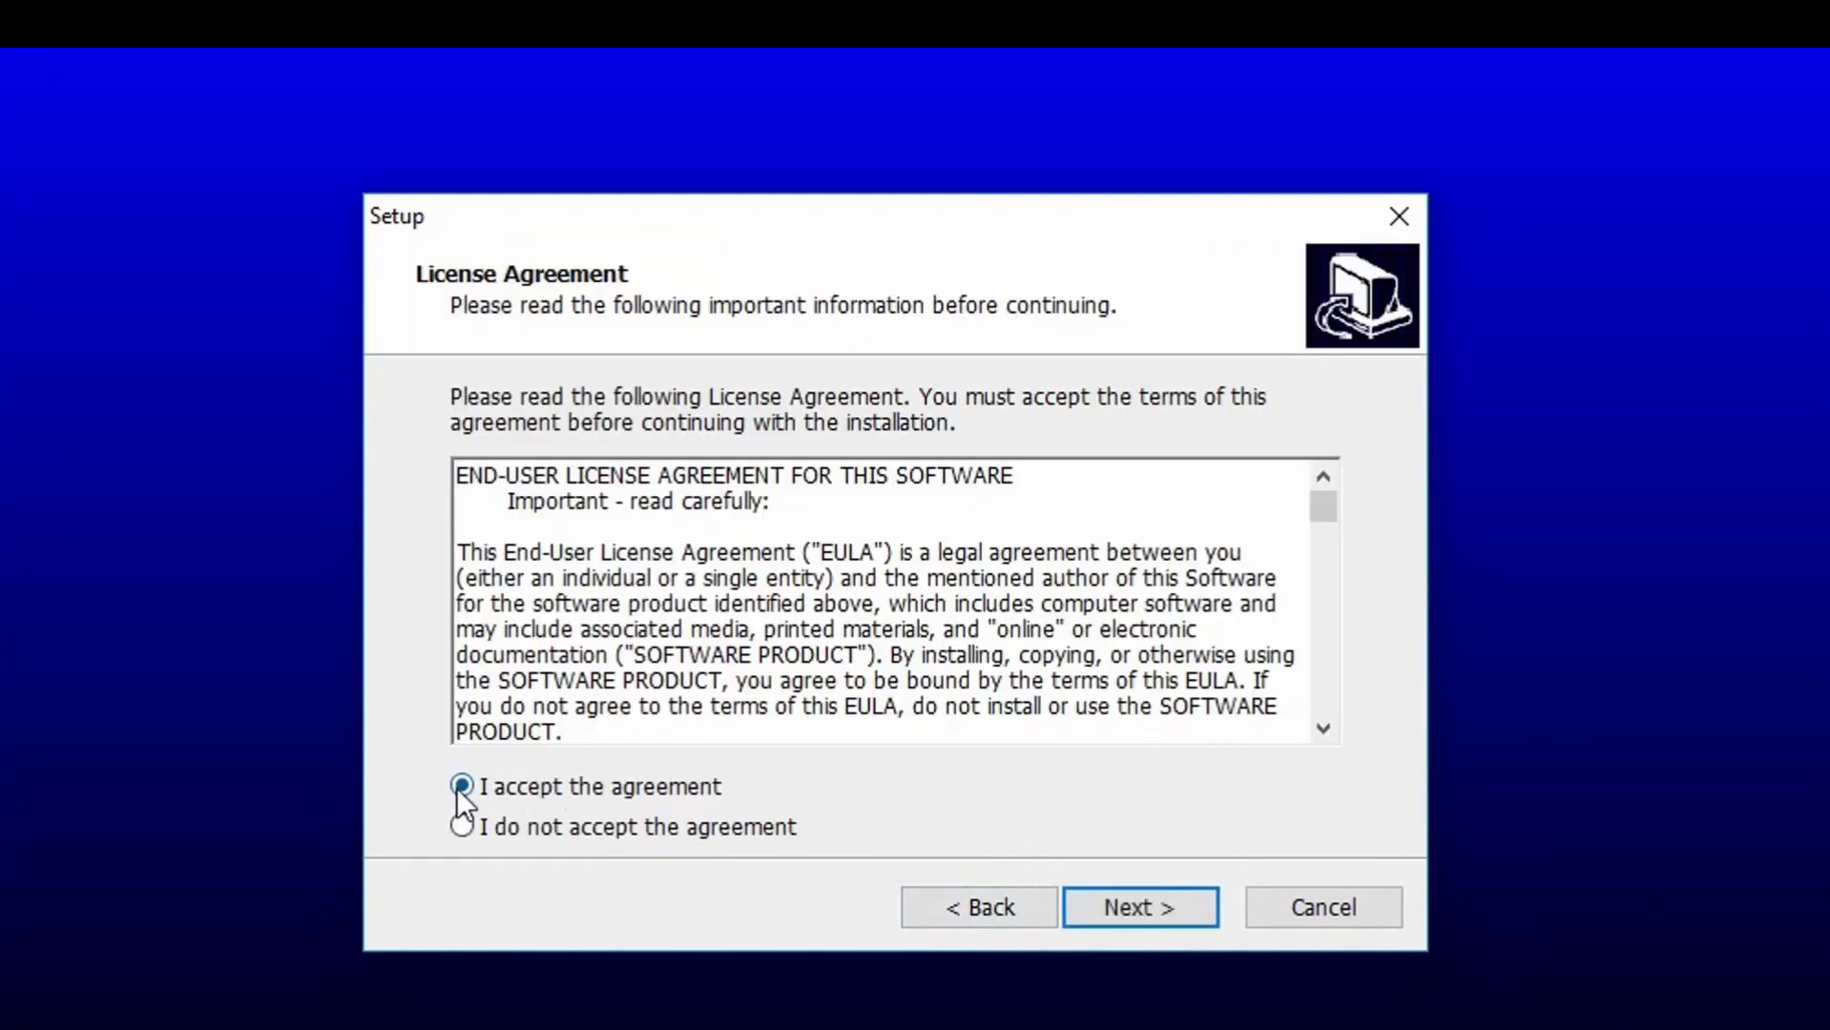
pyautogui.click(1173, 912)
pyautogui.click(1172, 911)
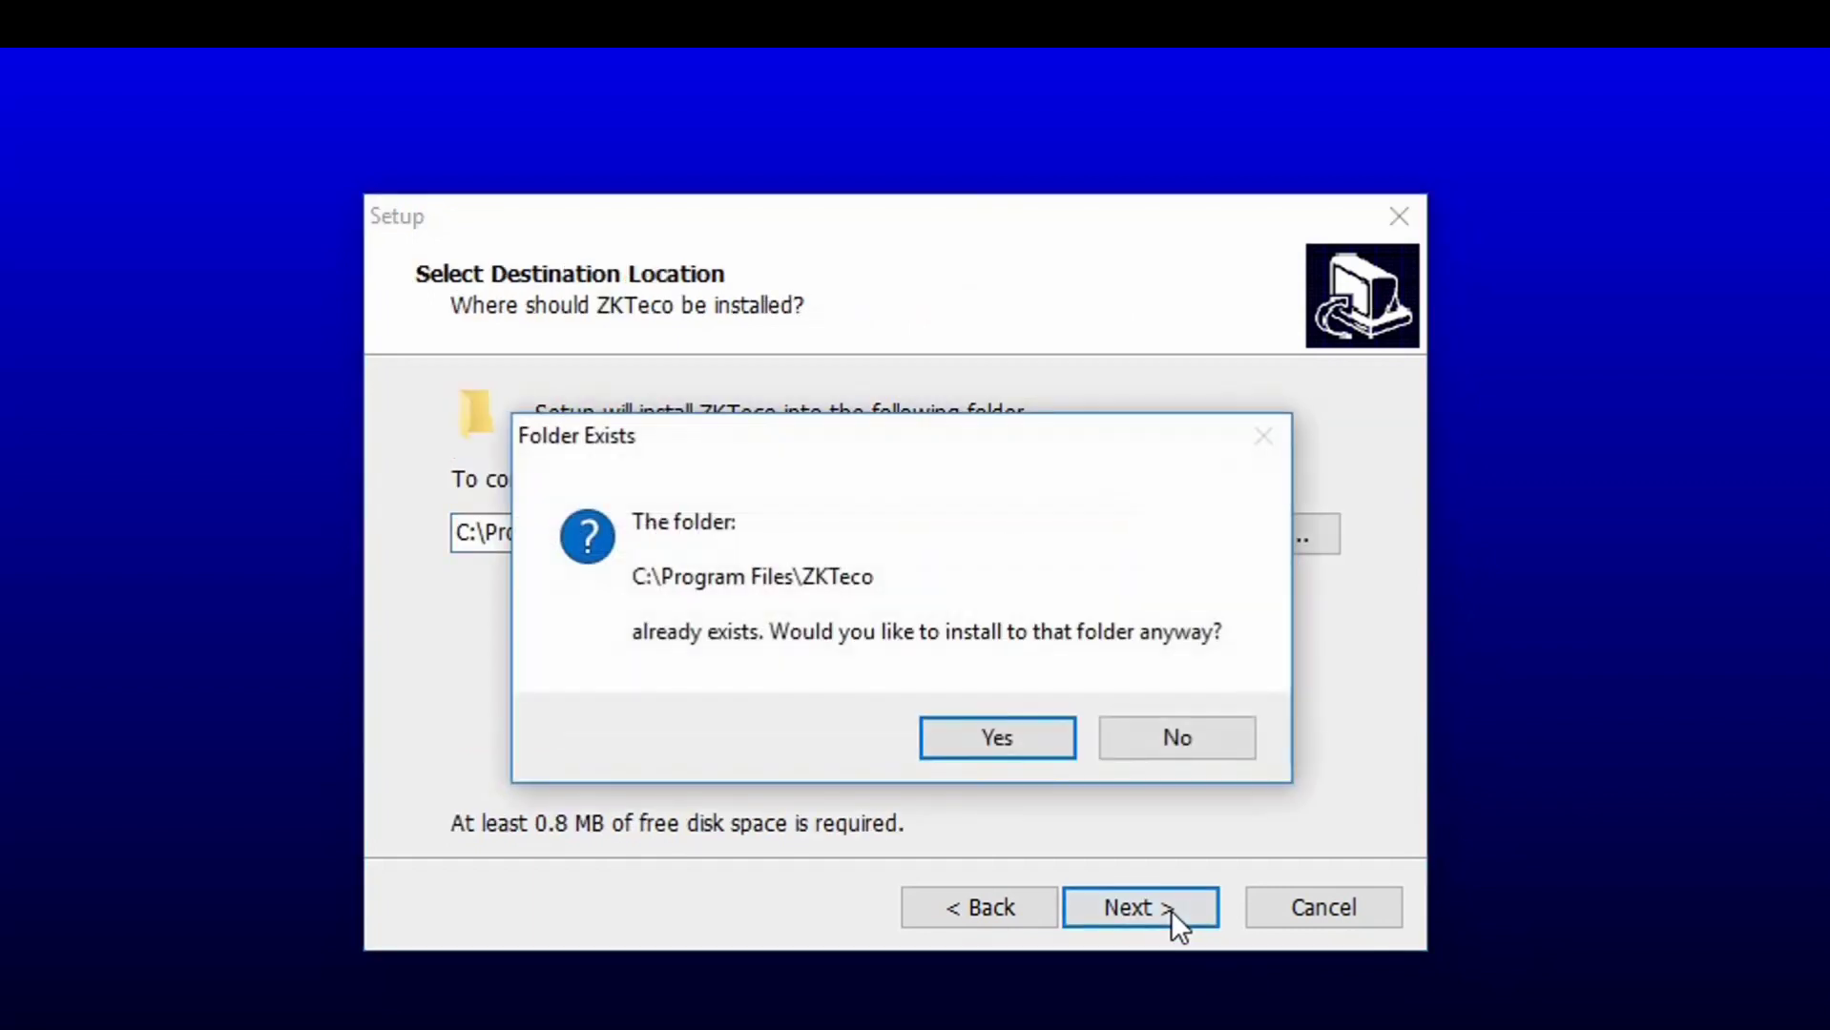
pyautogui.click(952, 736)
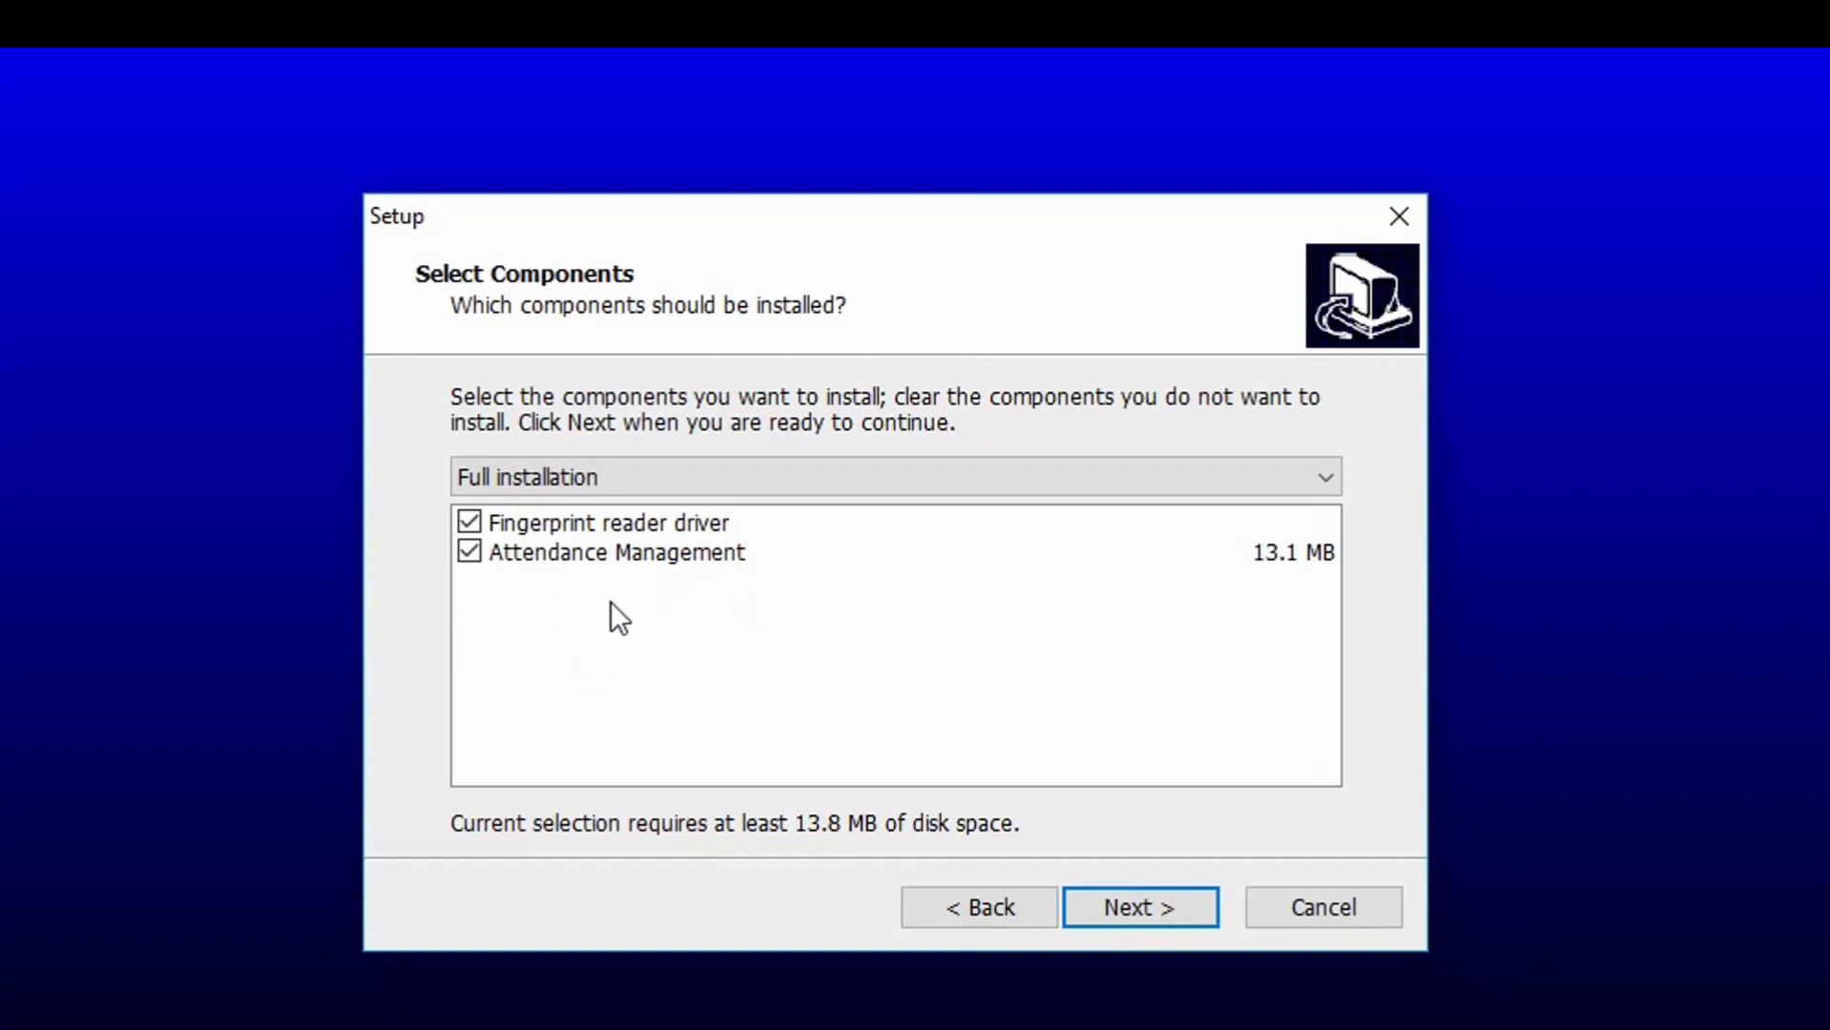
# Start the full installation with Fingerprint reader driver and Attendance Management, using the ZKTeco Start Menu folder
pyautogui.click(1133, 908)
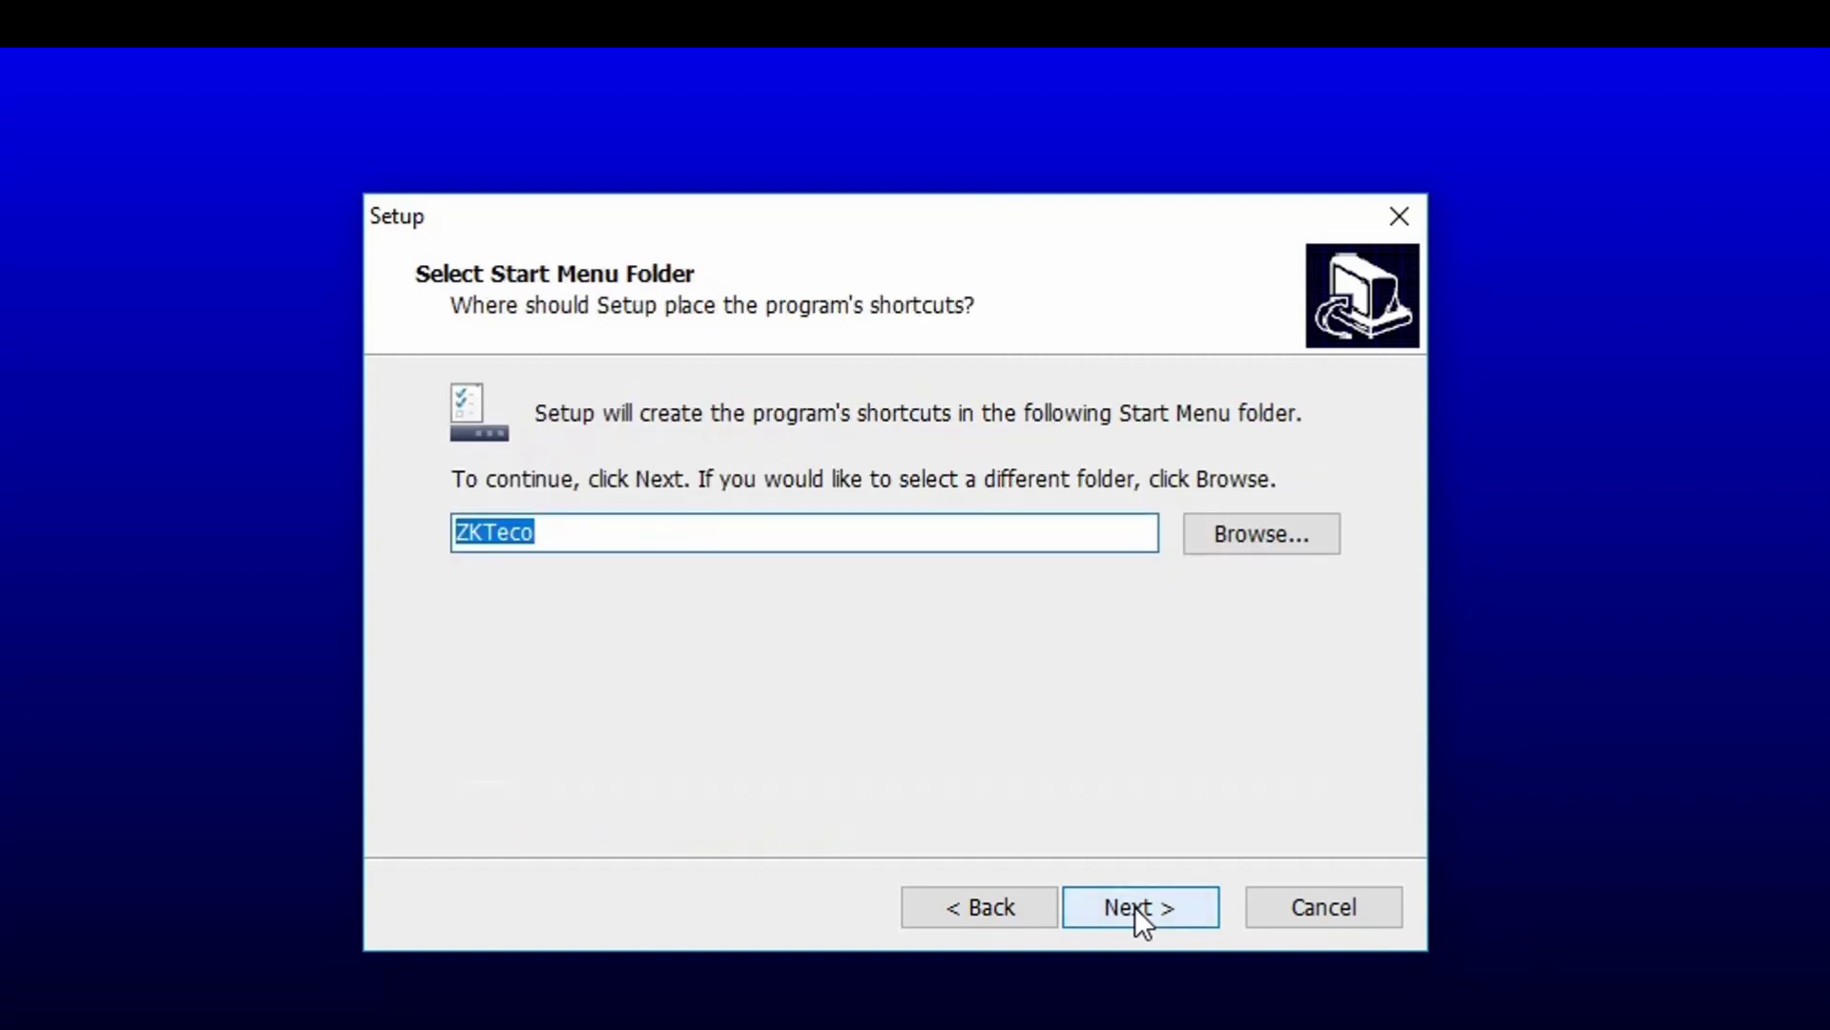
pyautogui.click(1133, 908)
pyautogui.click(1136, 907)
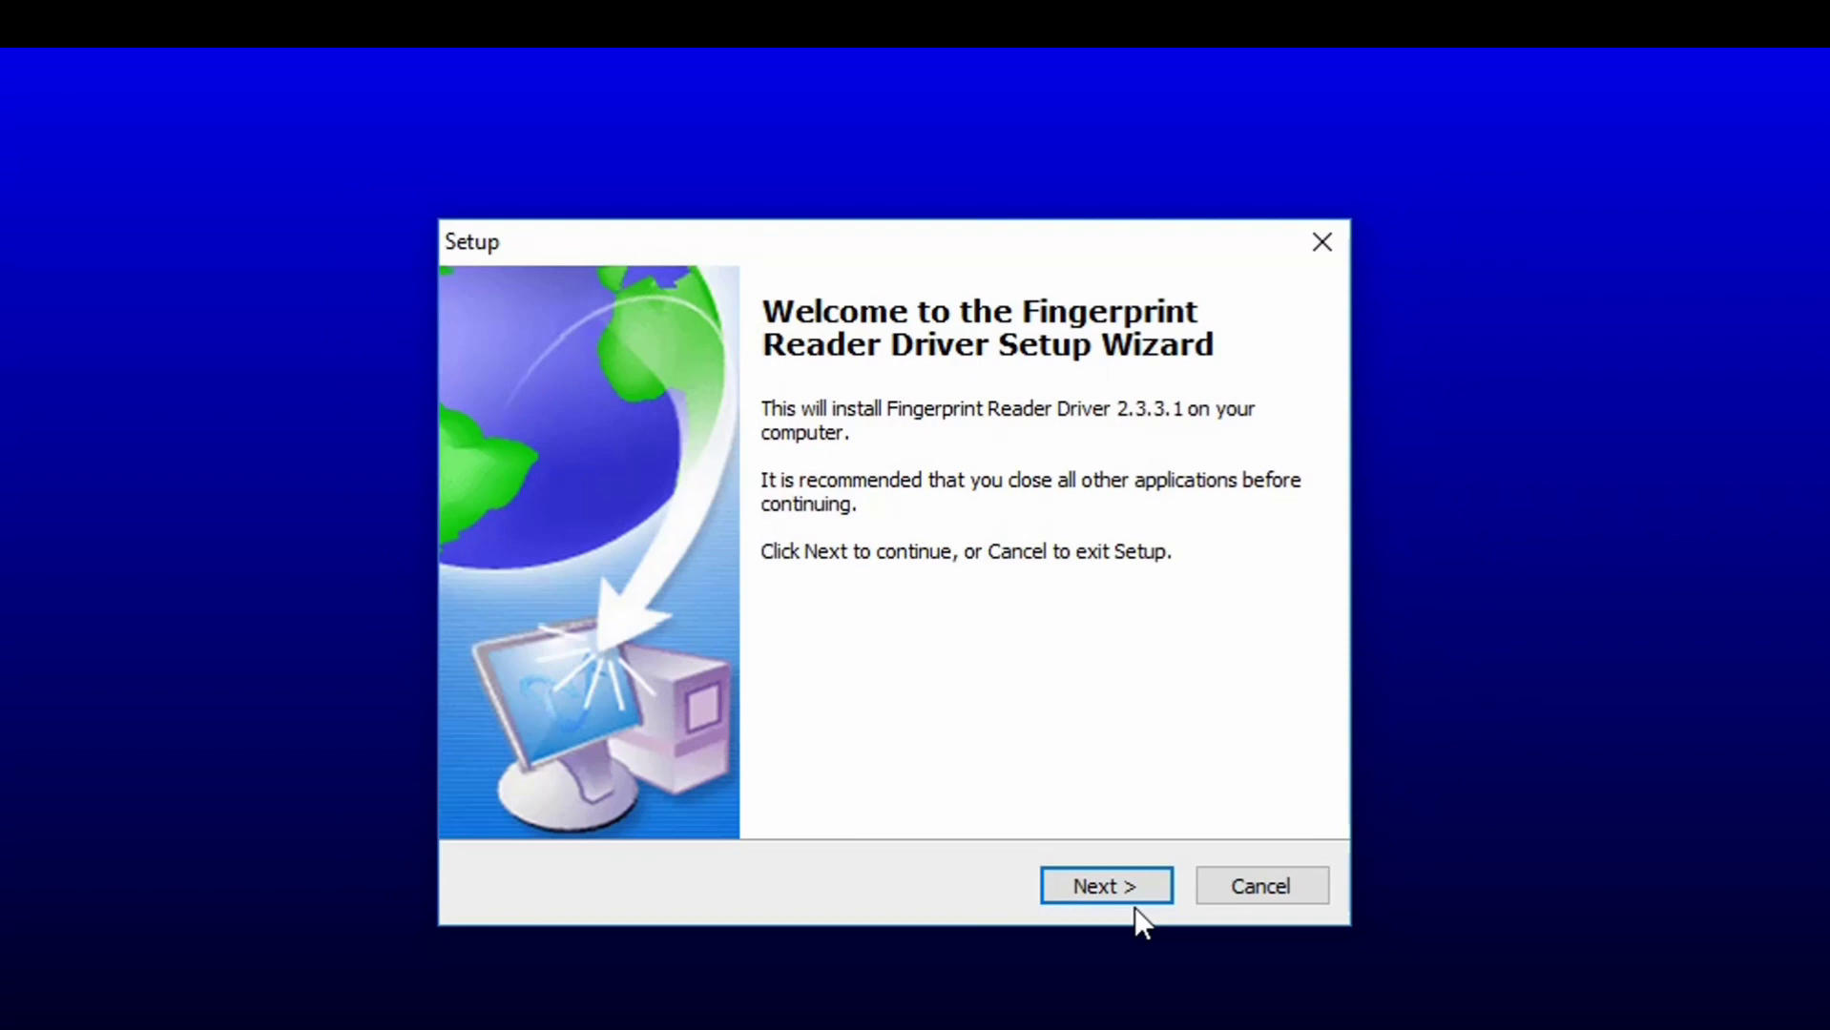
# Install the Fingerprint Reader Driver, choose to restart the computer later, and finish the ZKTeco setup
pyautogui.click(1112, 883)
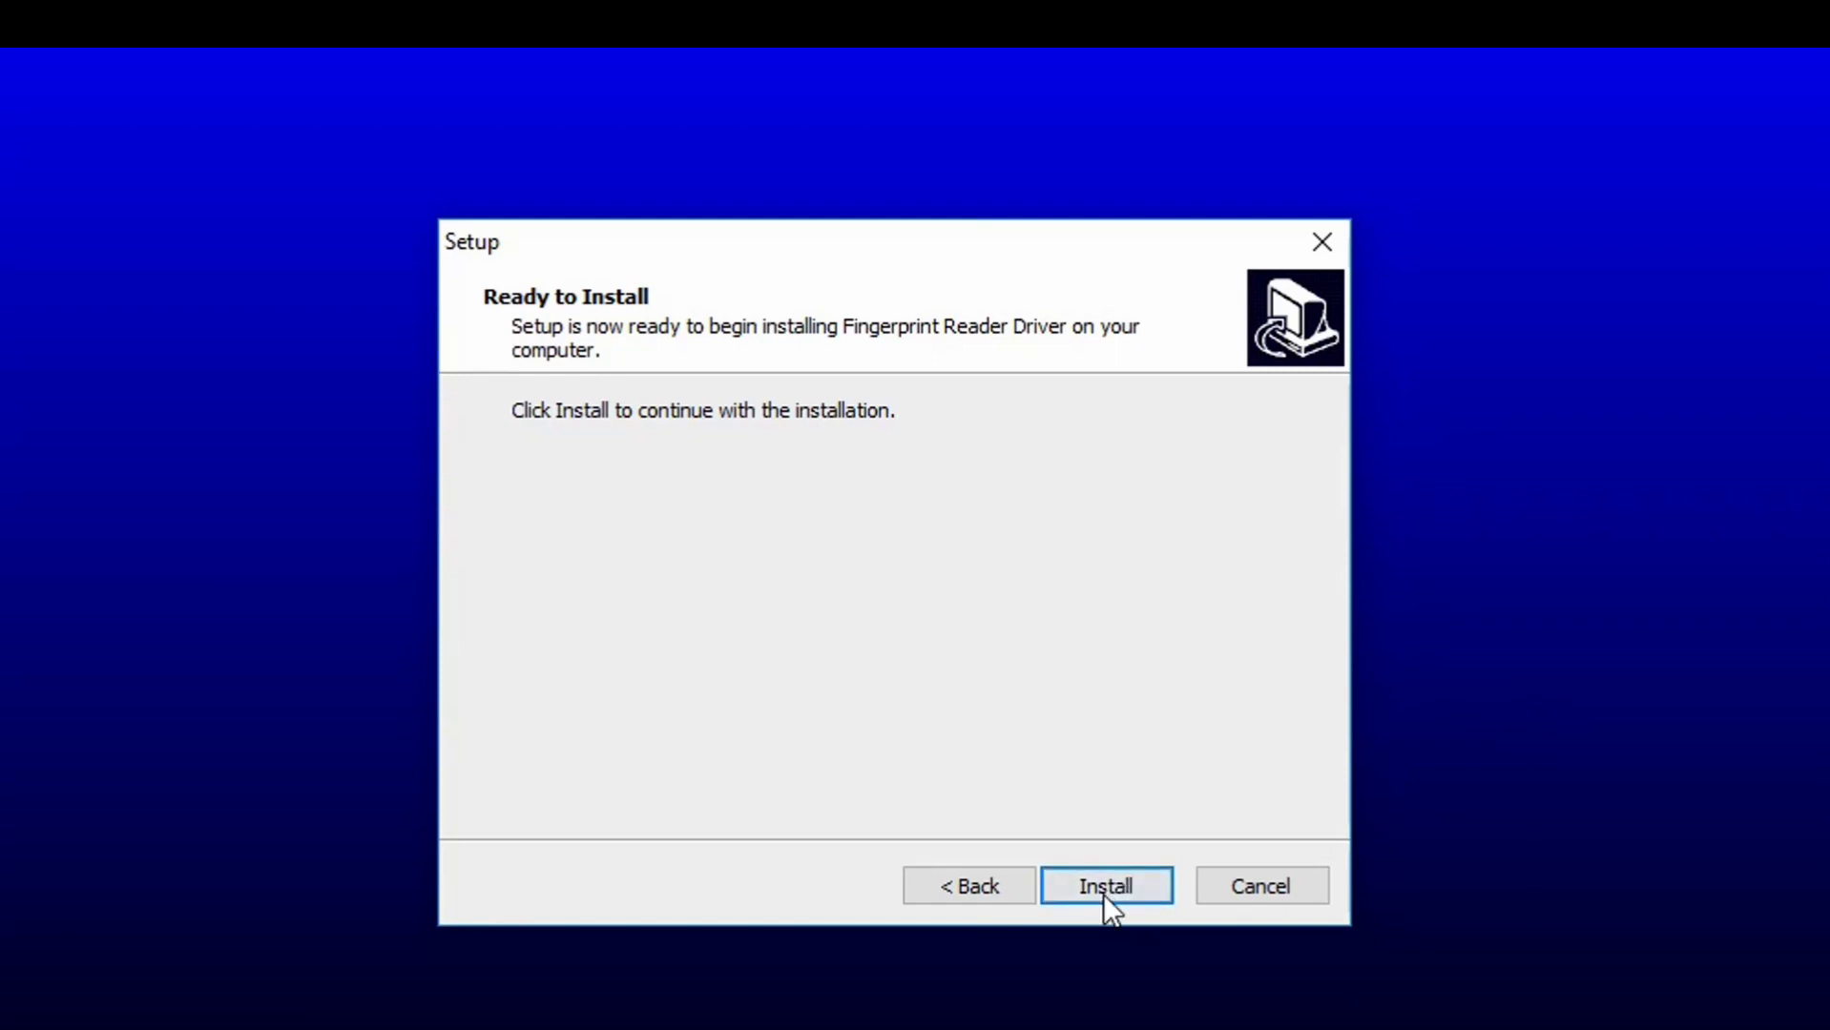
pyautogui.click(1105, 882)
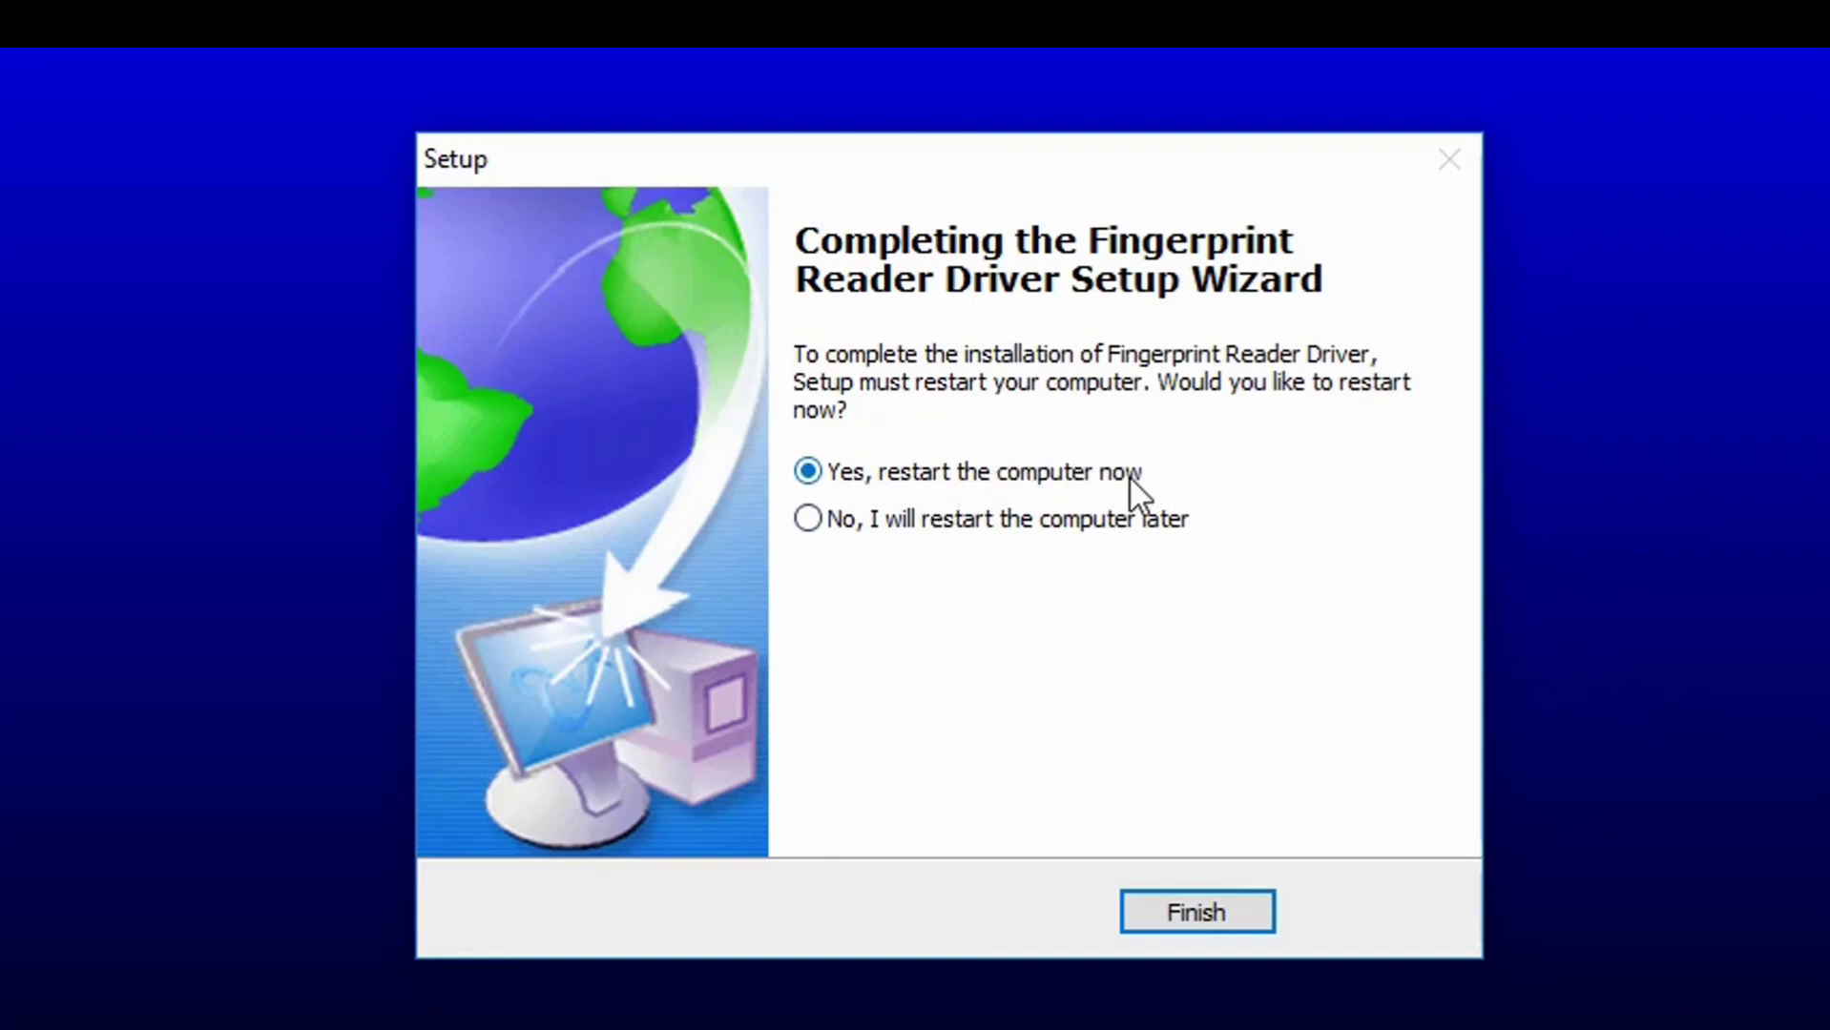
pyautogui.click(817, 525)
pyautogui.click(1211, 911)
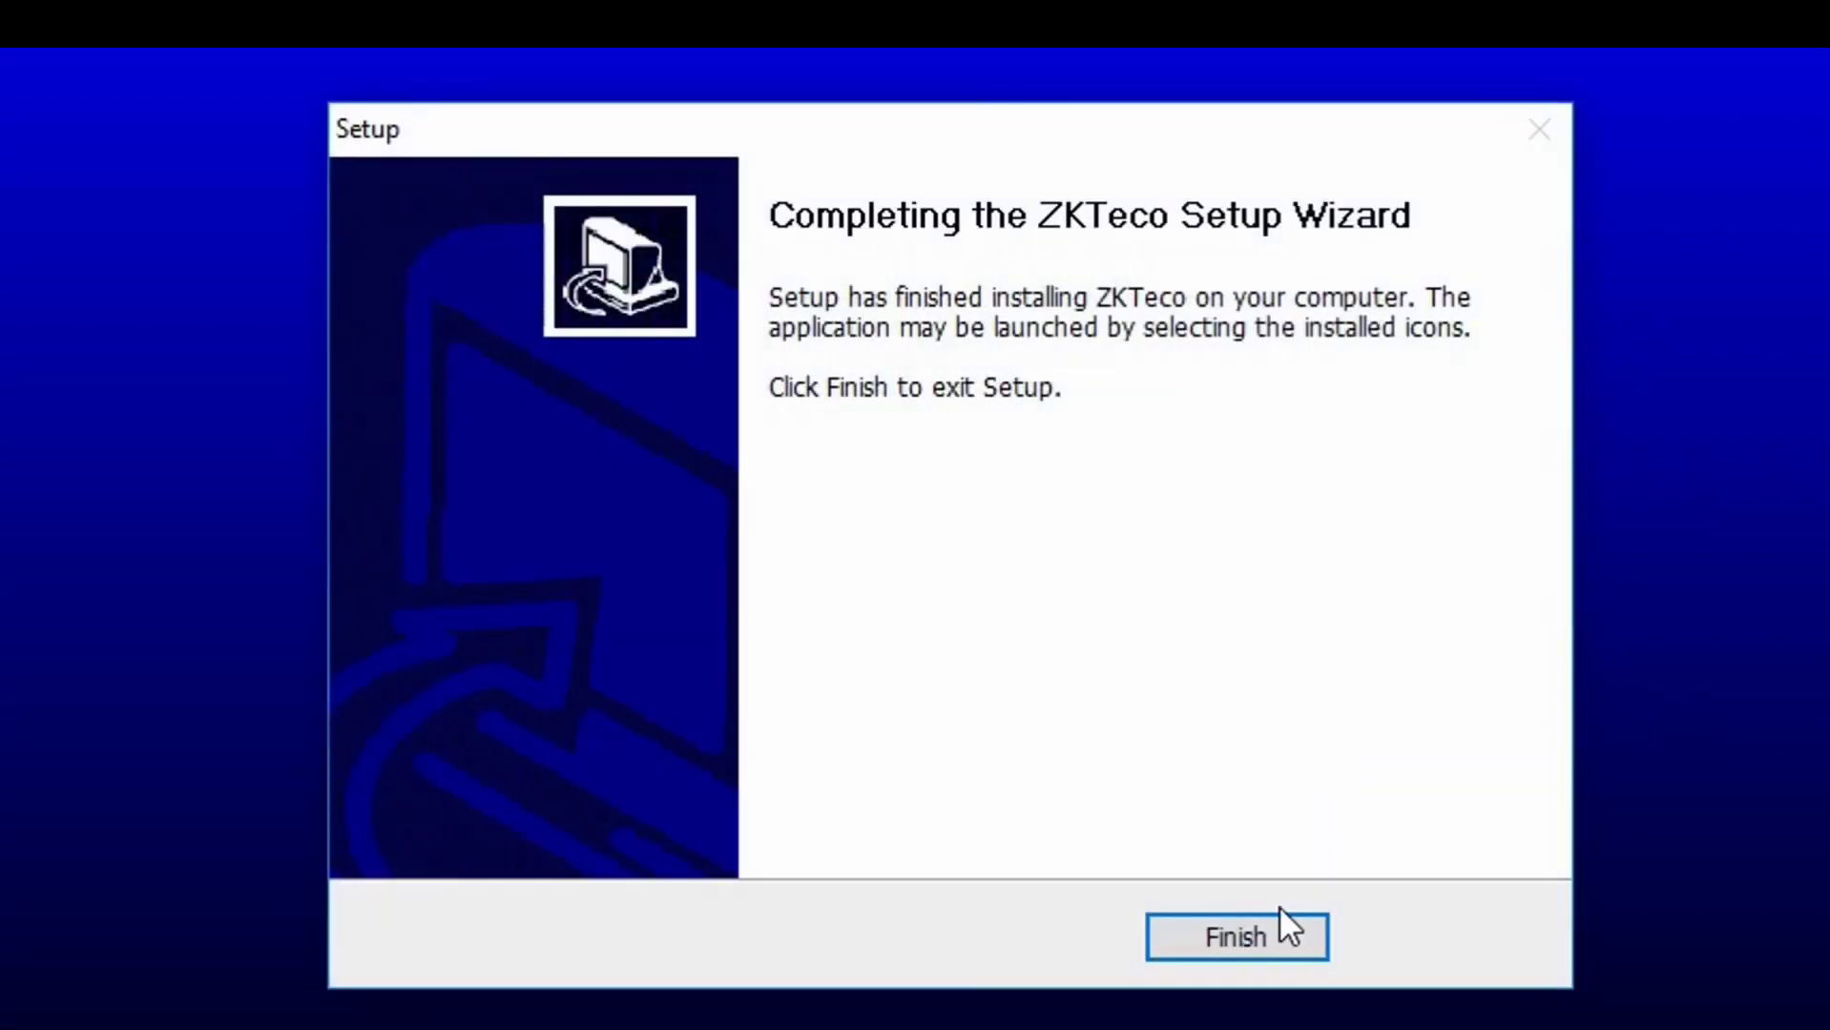
pyautogui.click(1235, 920)
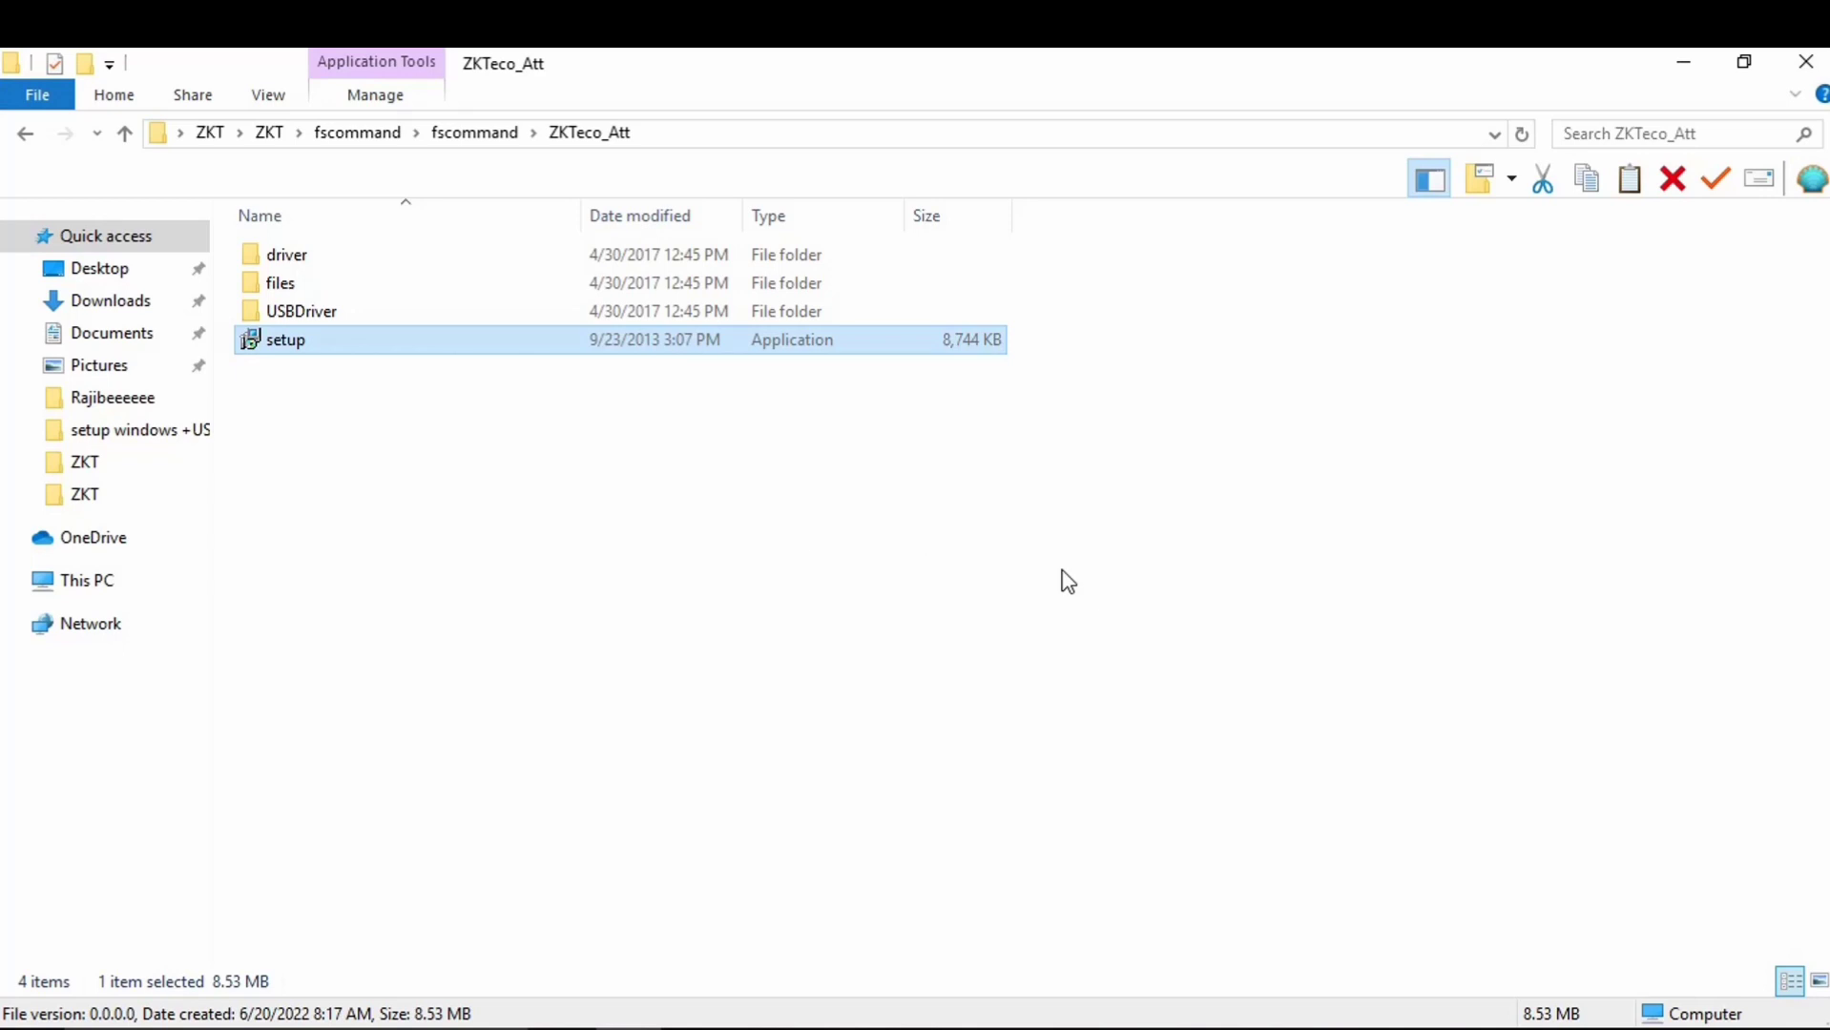
# Minimize the folder window and launch ZKTeco Attendance Management from the desktop to check it, dismissing the device hint and closing the program
pyautogui.click(1685, 64)
pyautogui.click(49, 699)
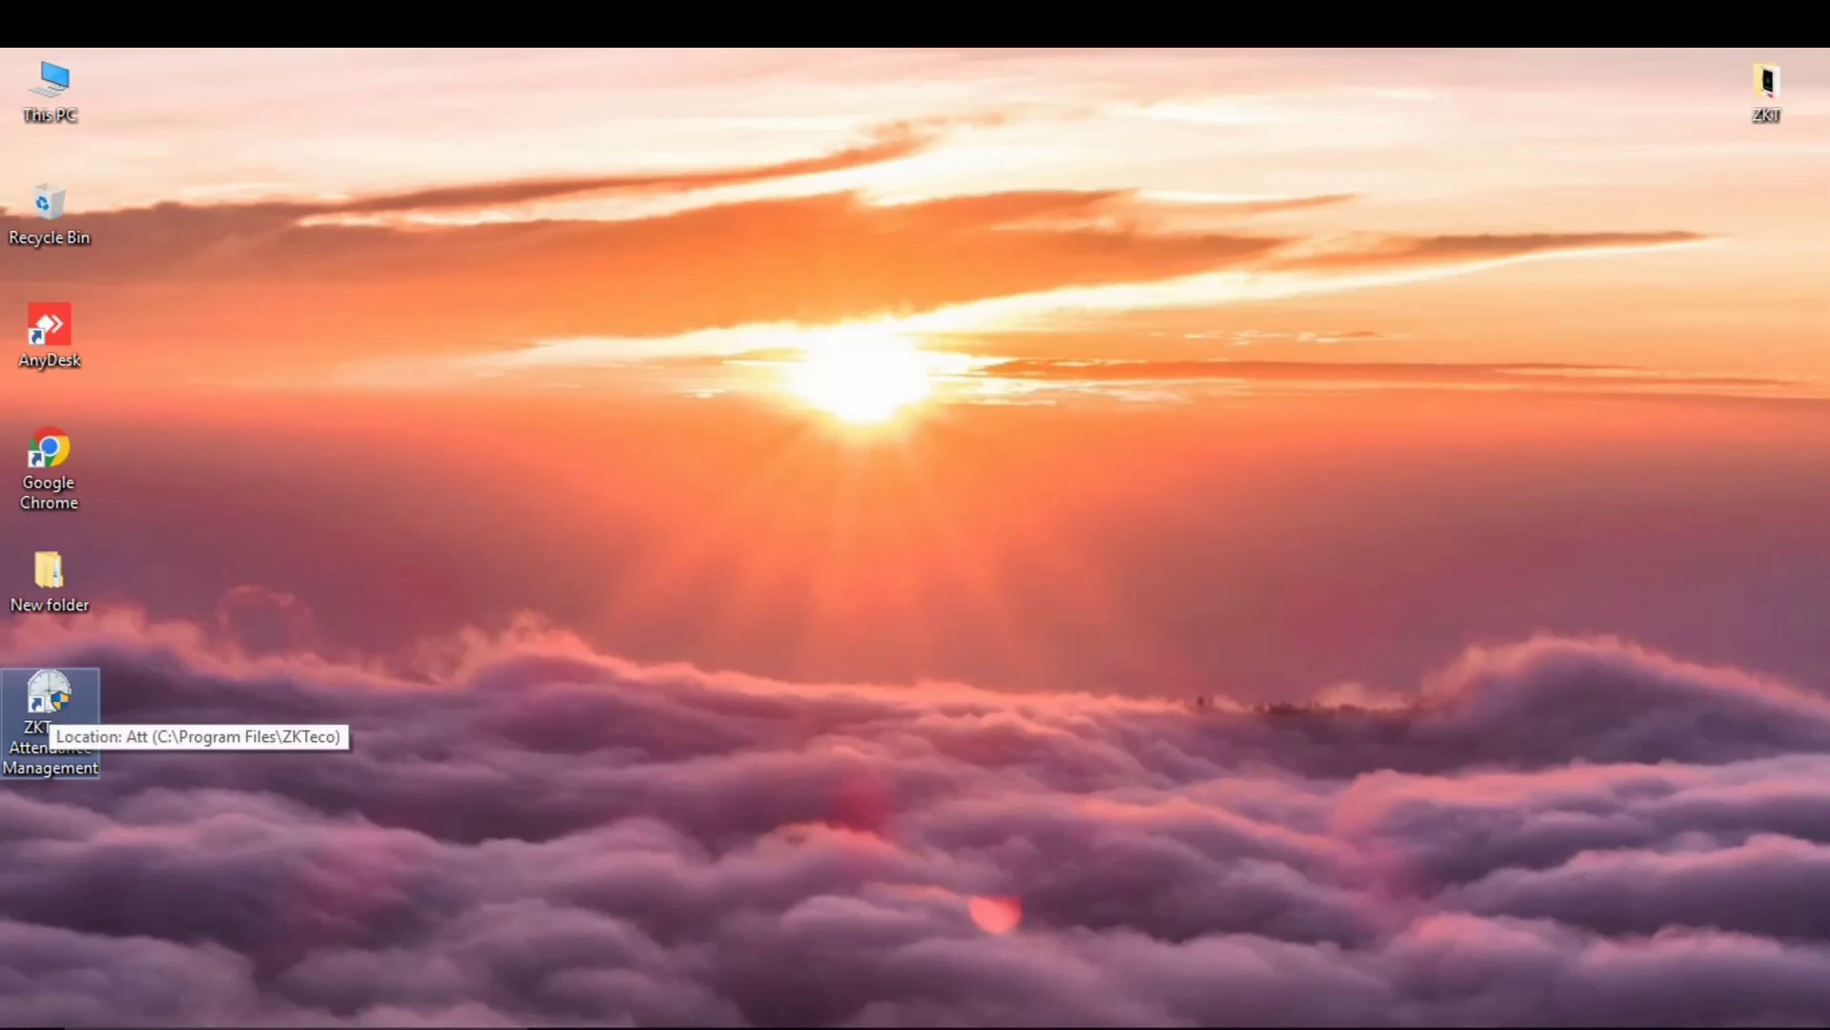
pyautogui.click(750, 731)
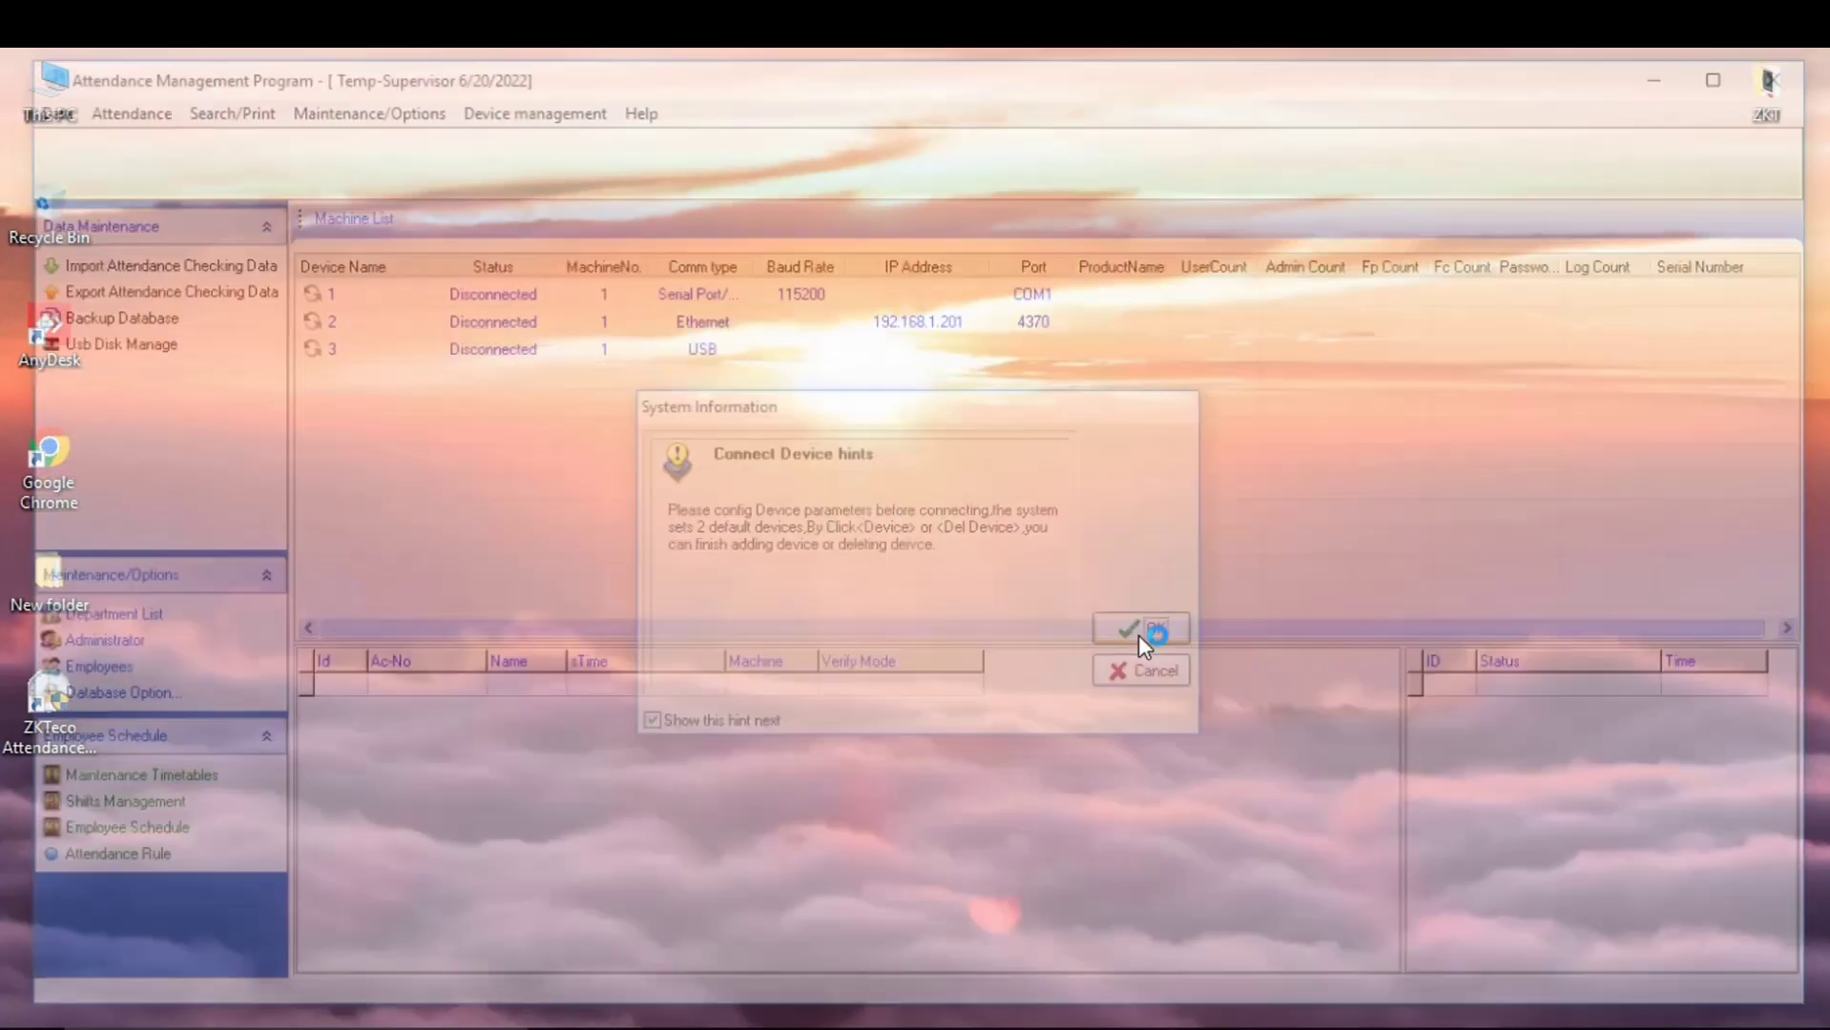
pyautogui.click(1140, 634)
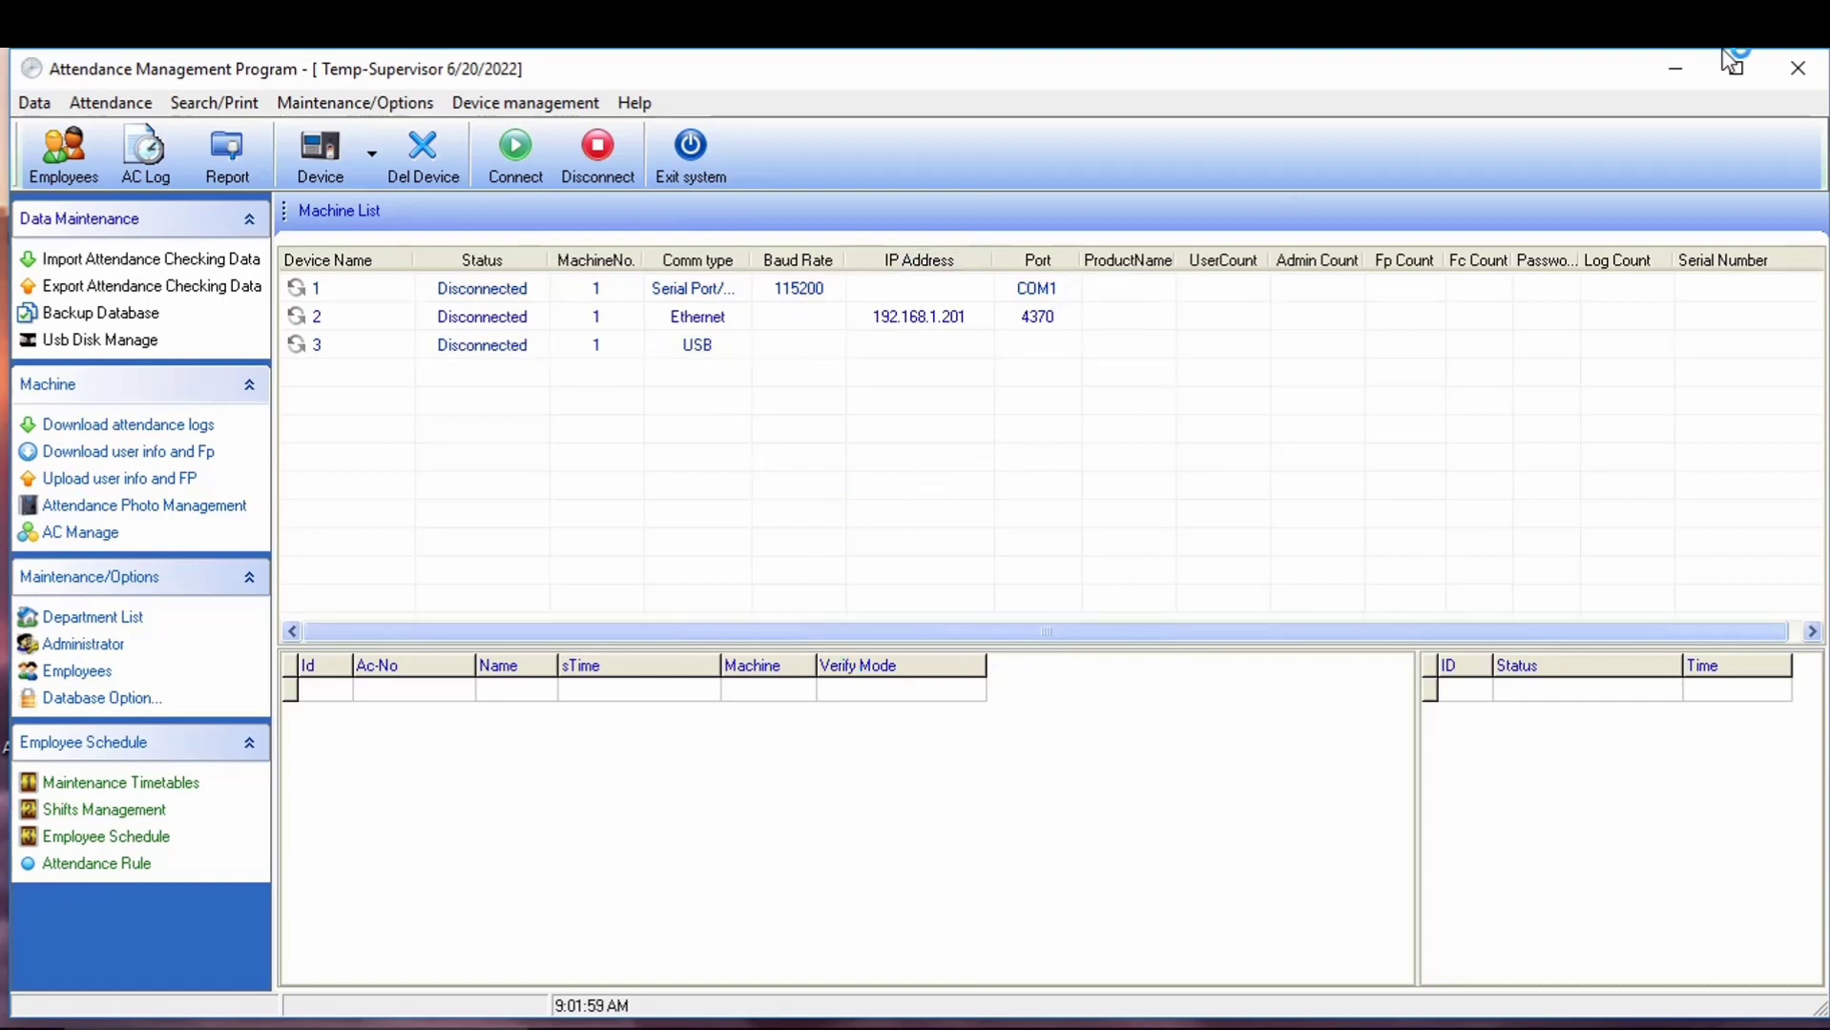
pyautogui.click(1797, 69)
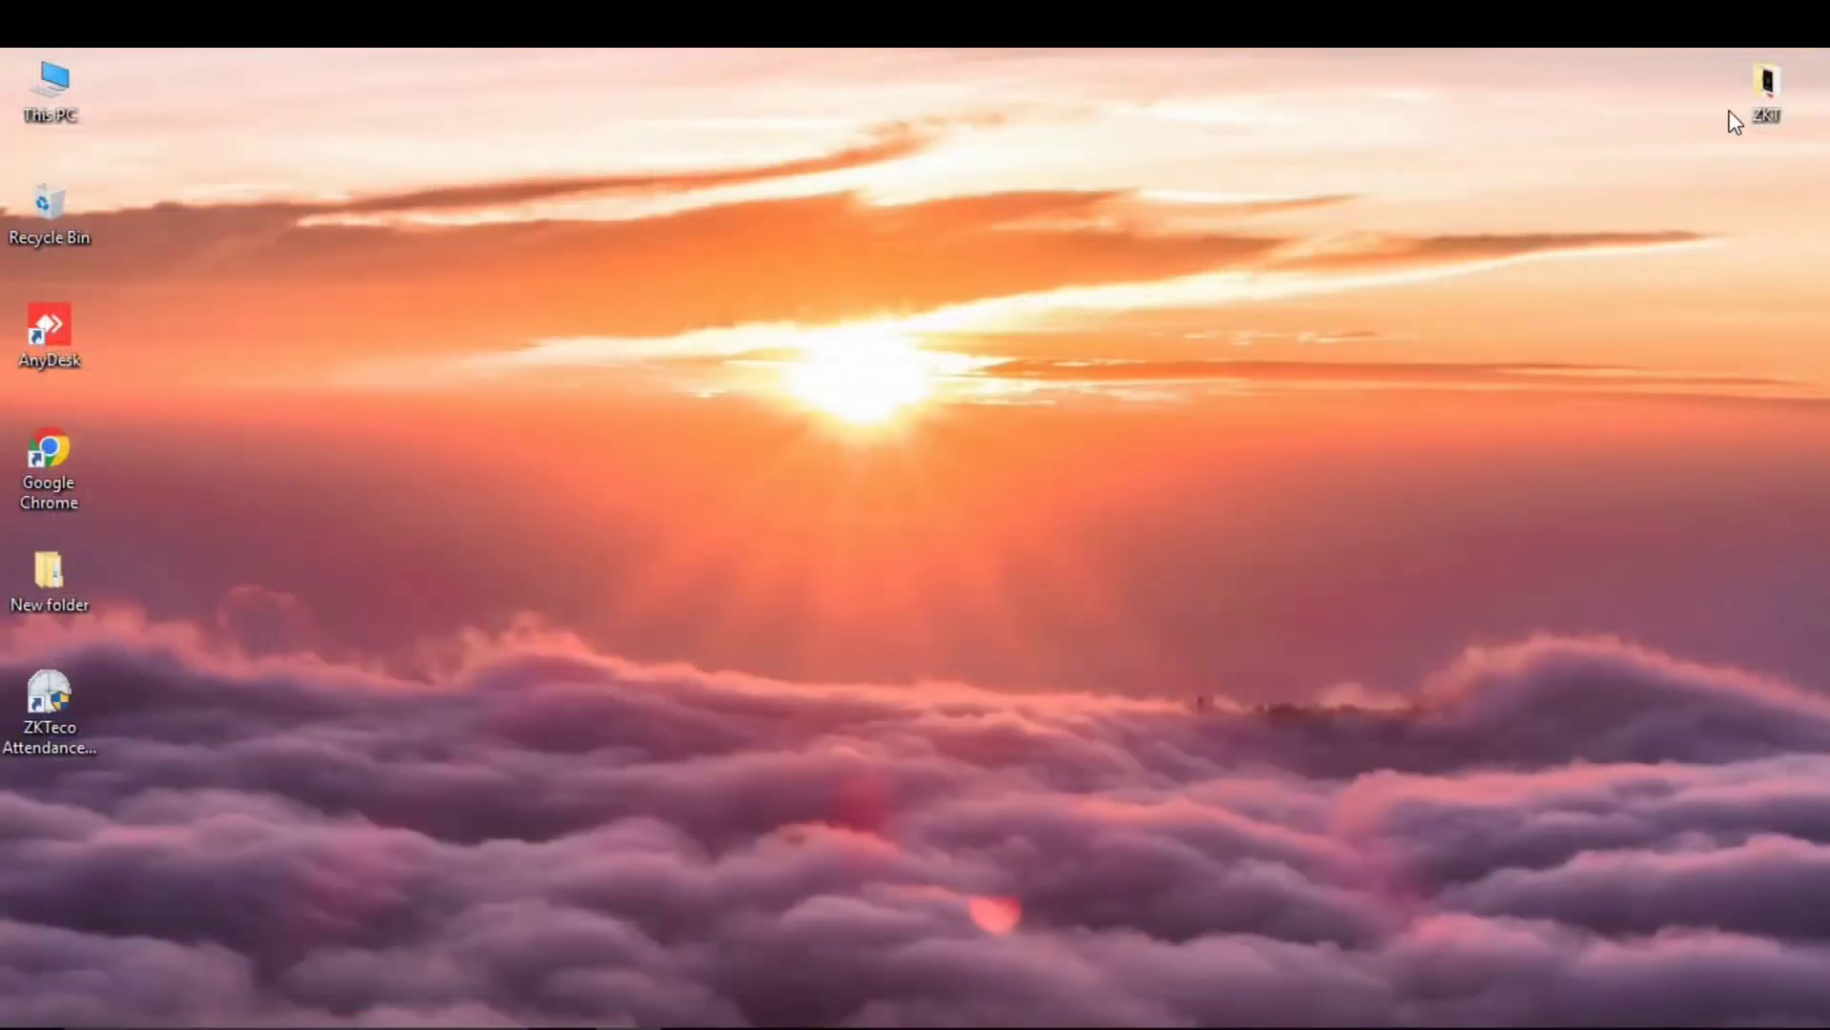
# Close the ZKTeco_Att folder window and run setup from ZKT > ZKT > fscommand > fscommand > ZKTeco_Access
pyautogui.click(744, 1023)
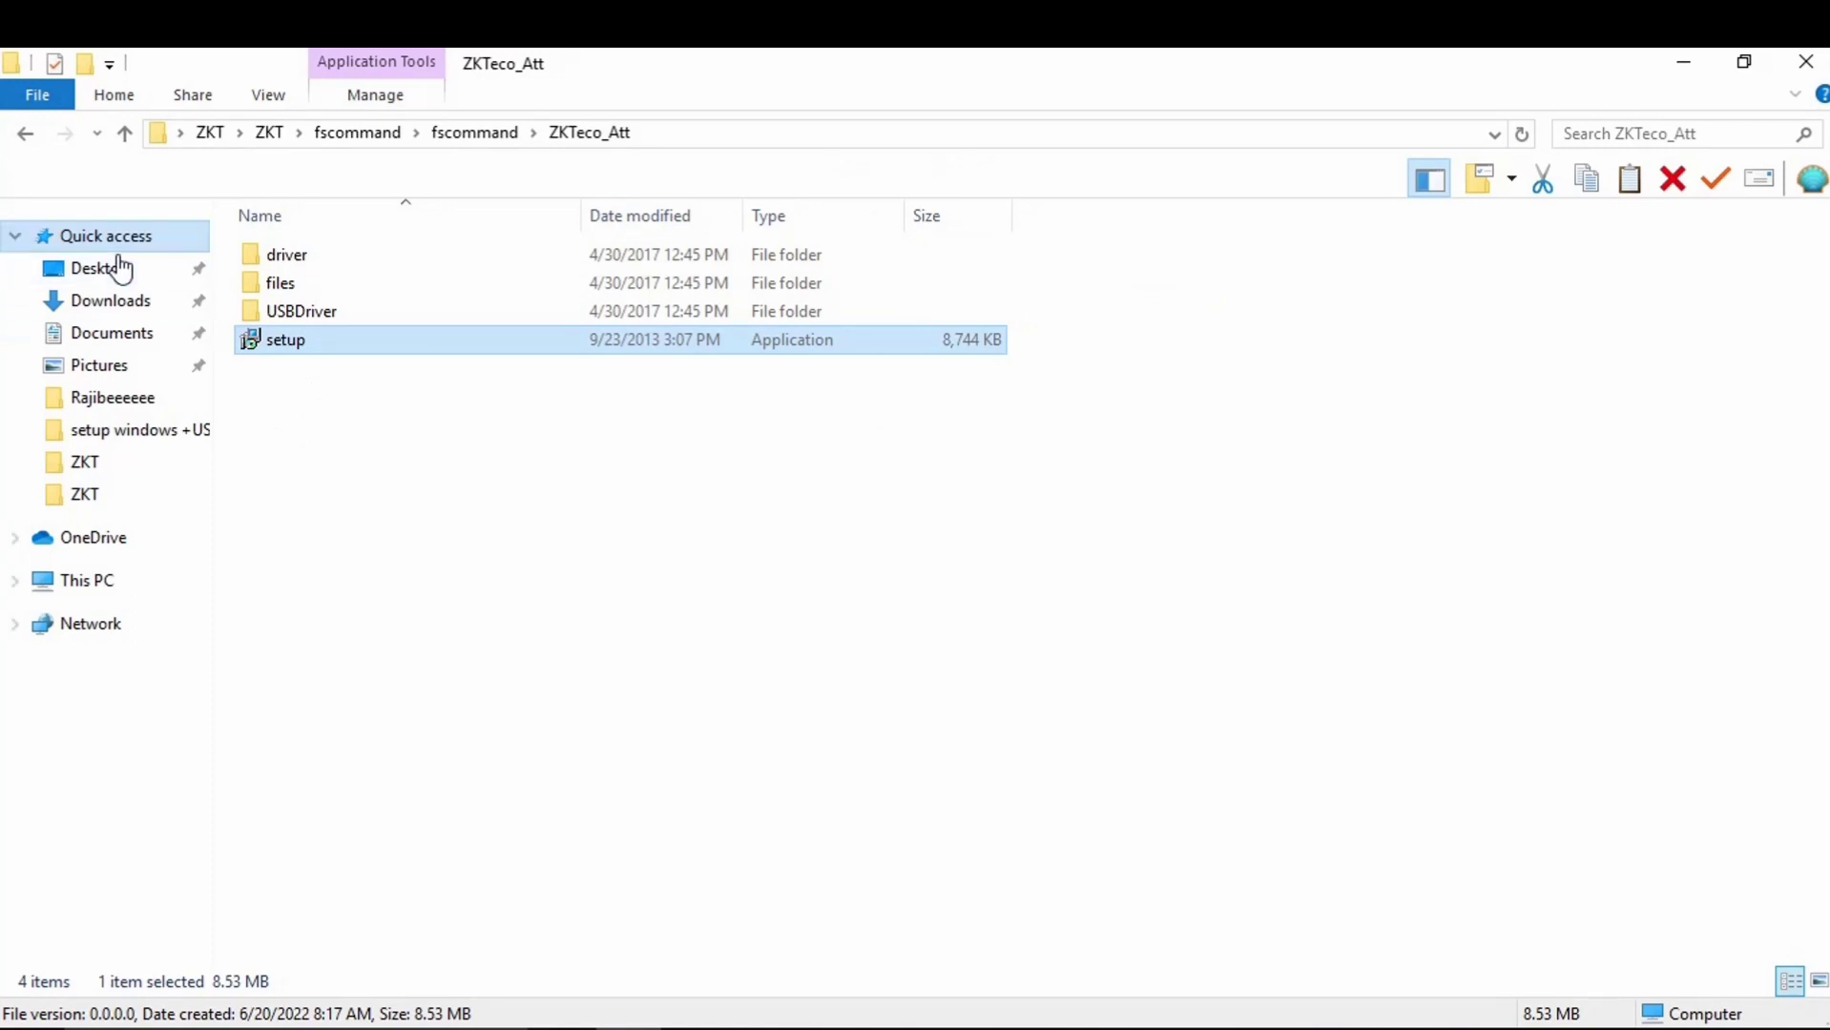
pyautogui.click(1817, 61)
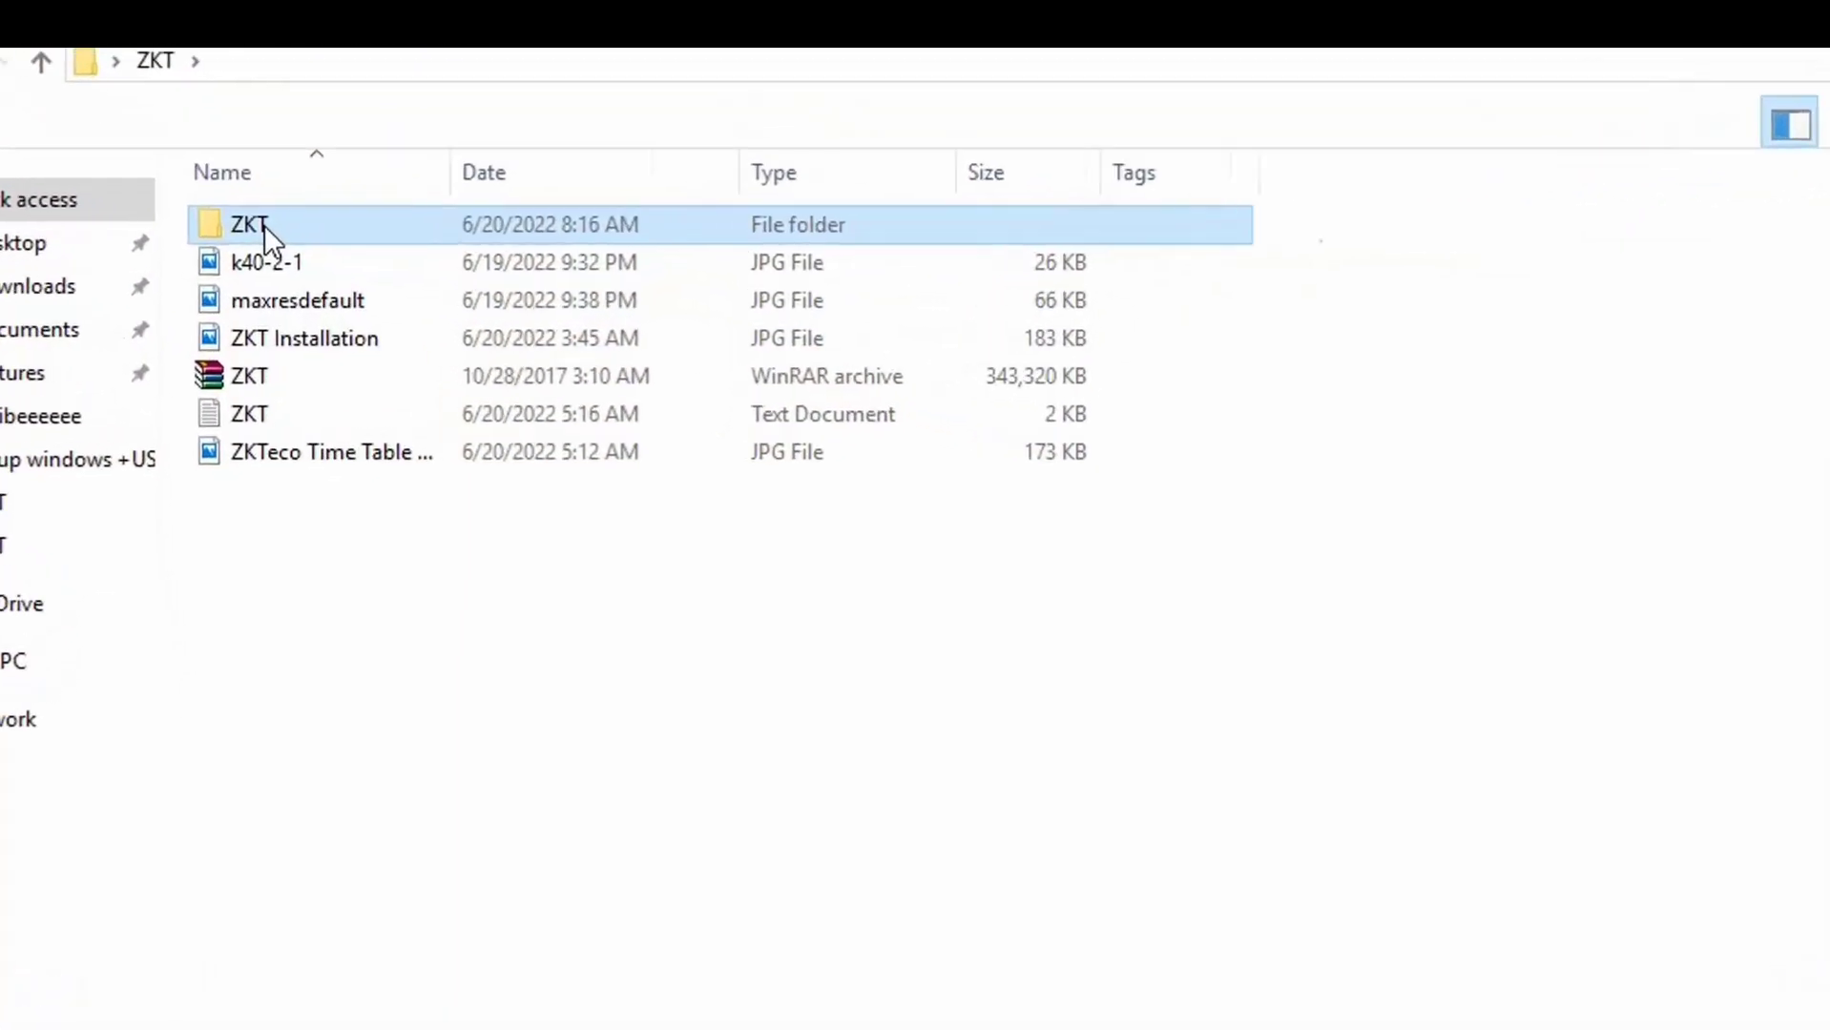
pyautogui.doubleClick(287, 256)
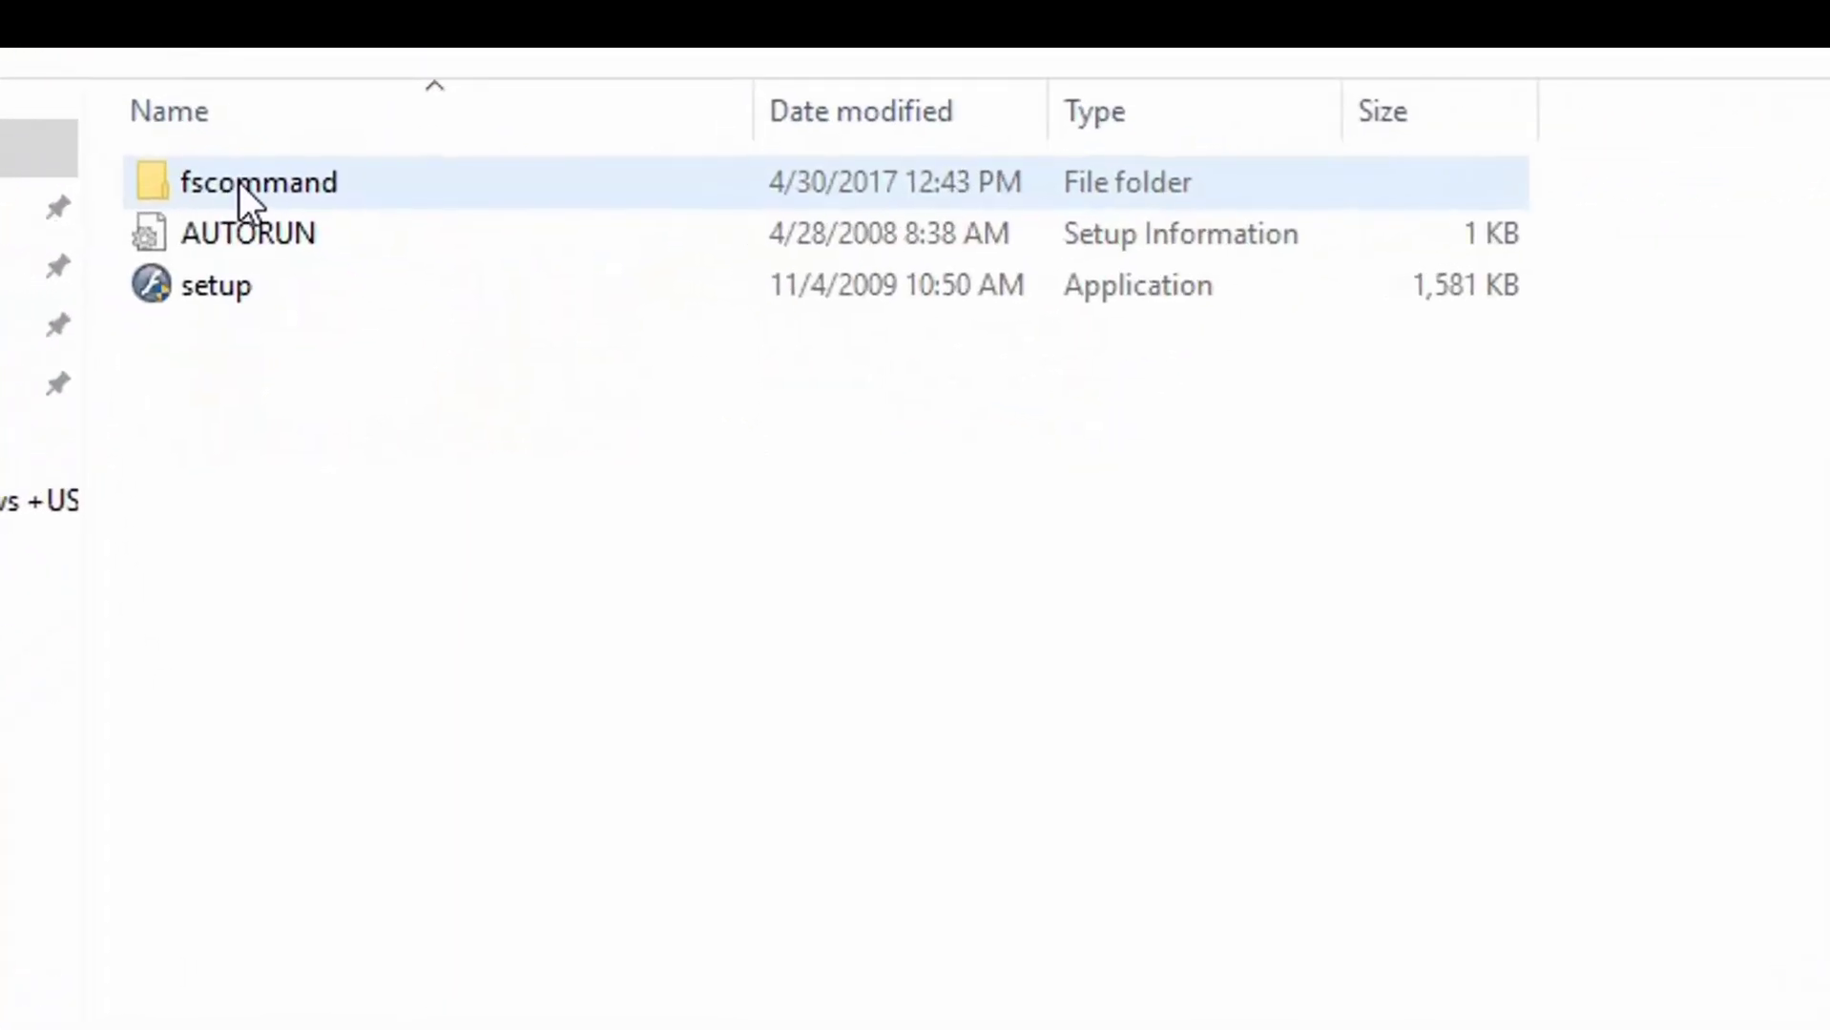
pyautogui.doubleClick(310, 176)
pyautogui.doubleClick(309, 172)
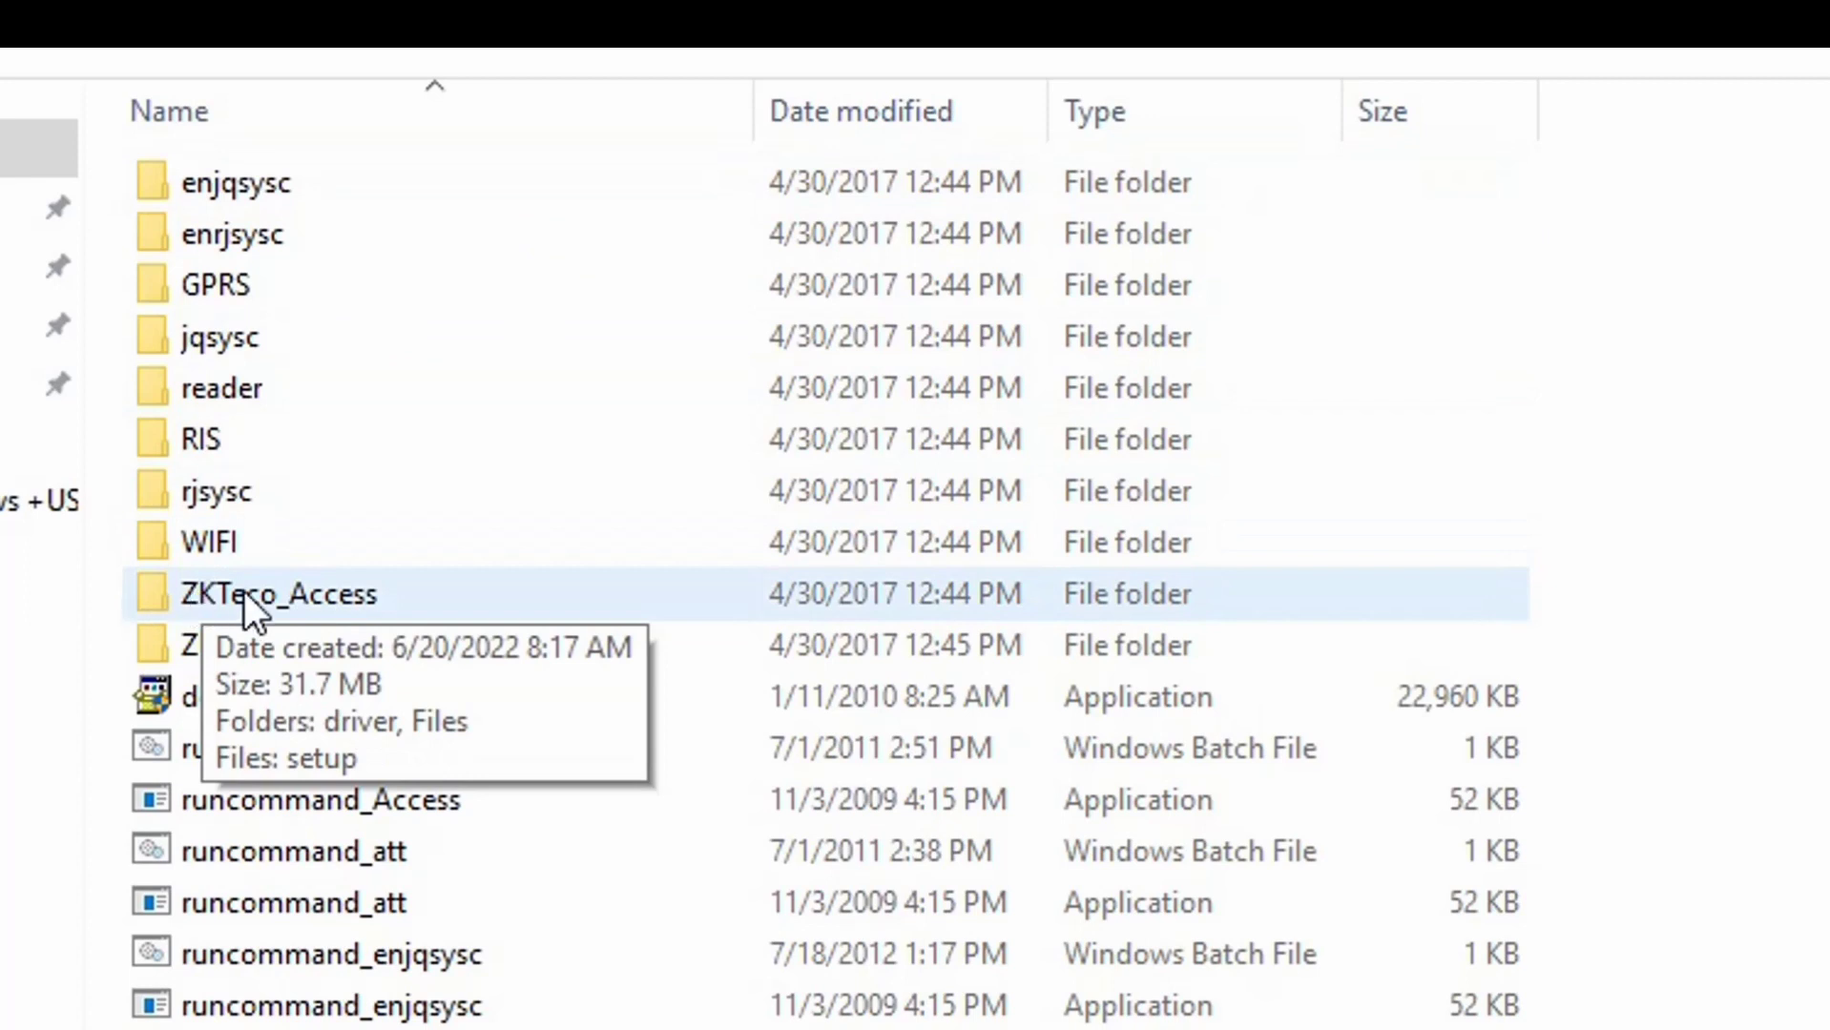
pyautogui.doubleClick(244, 592)
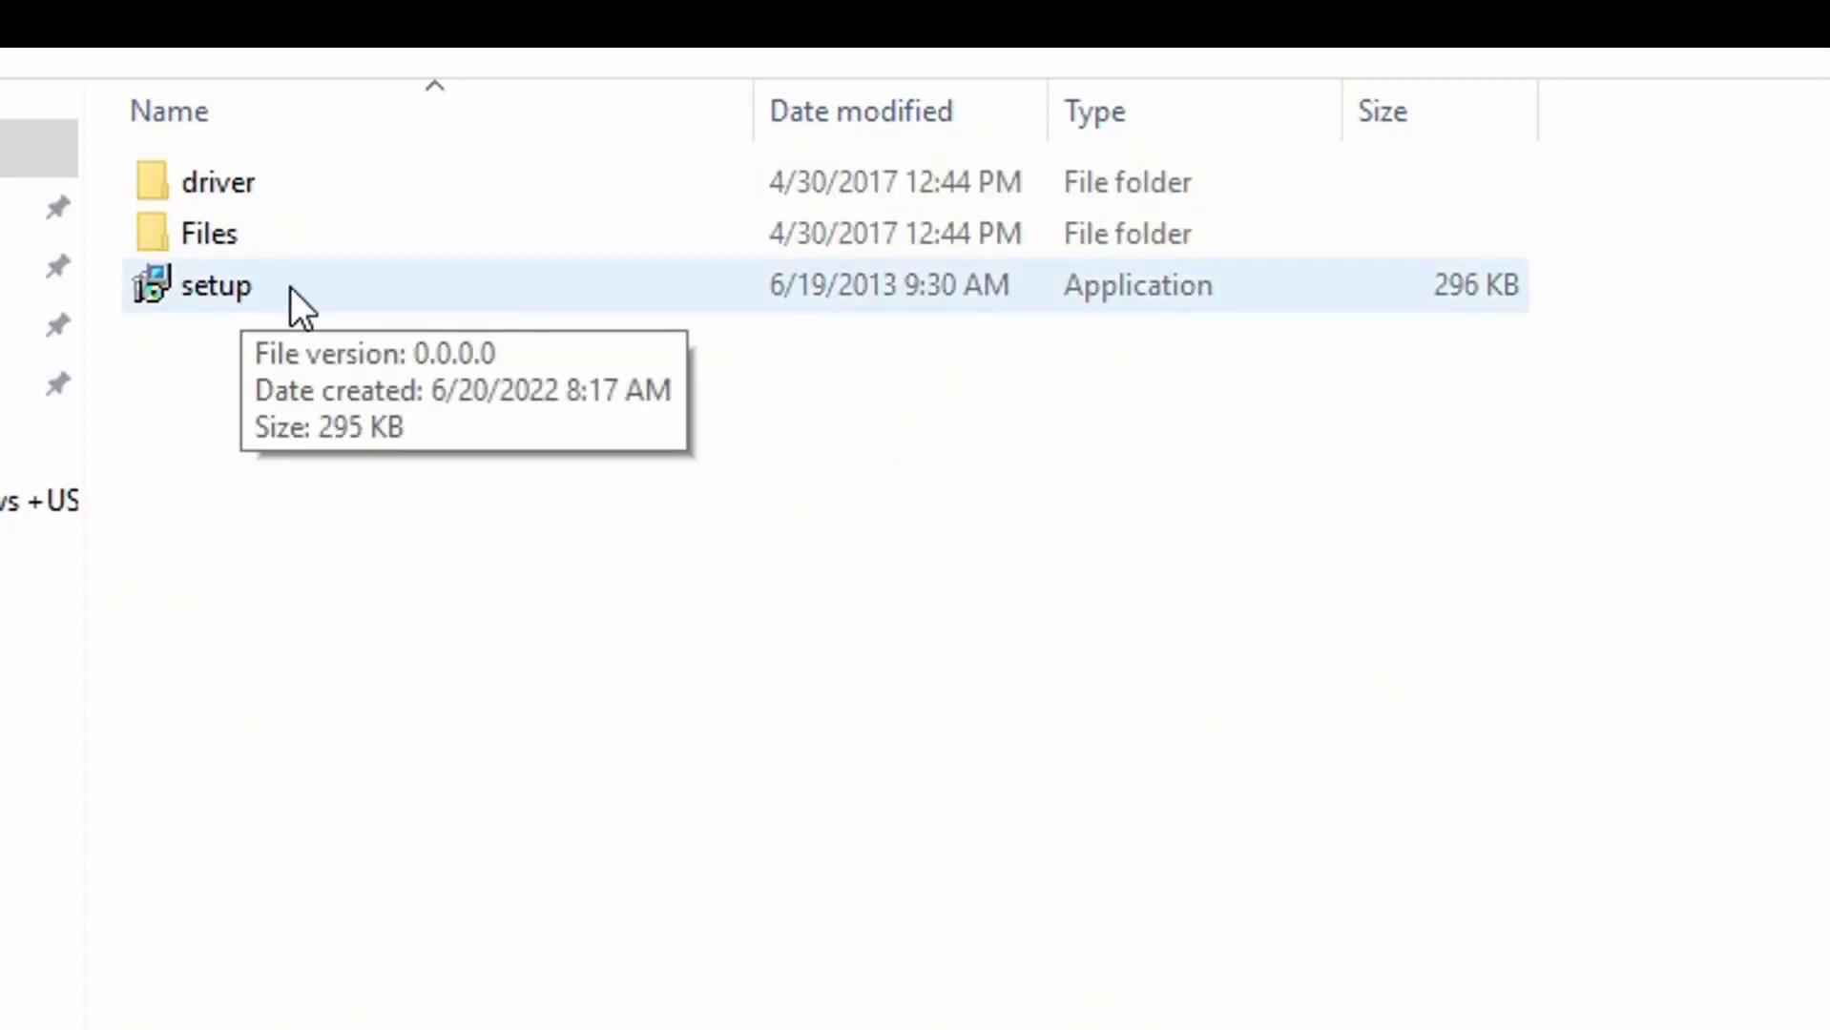
pyautogui.click(227, 287)
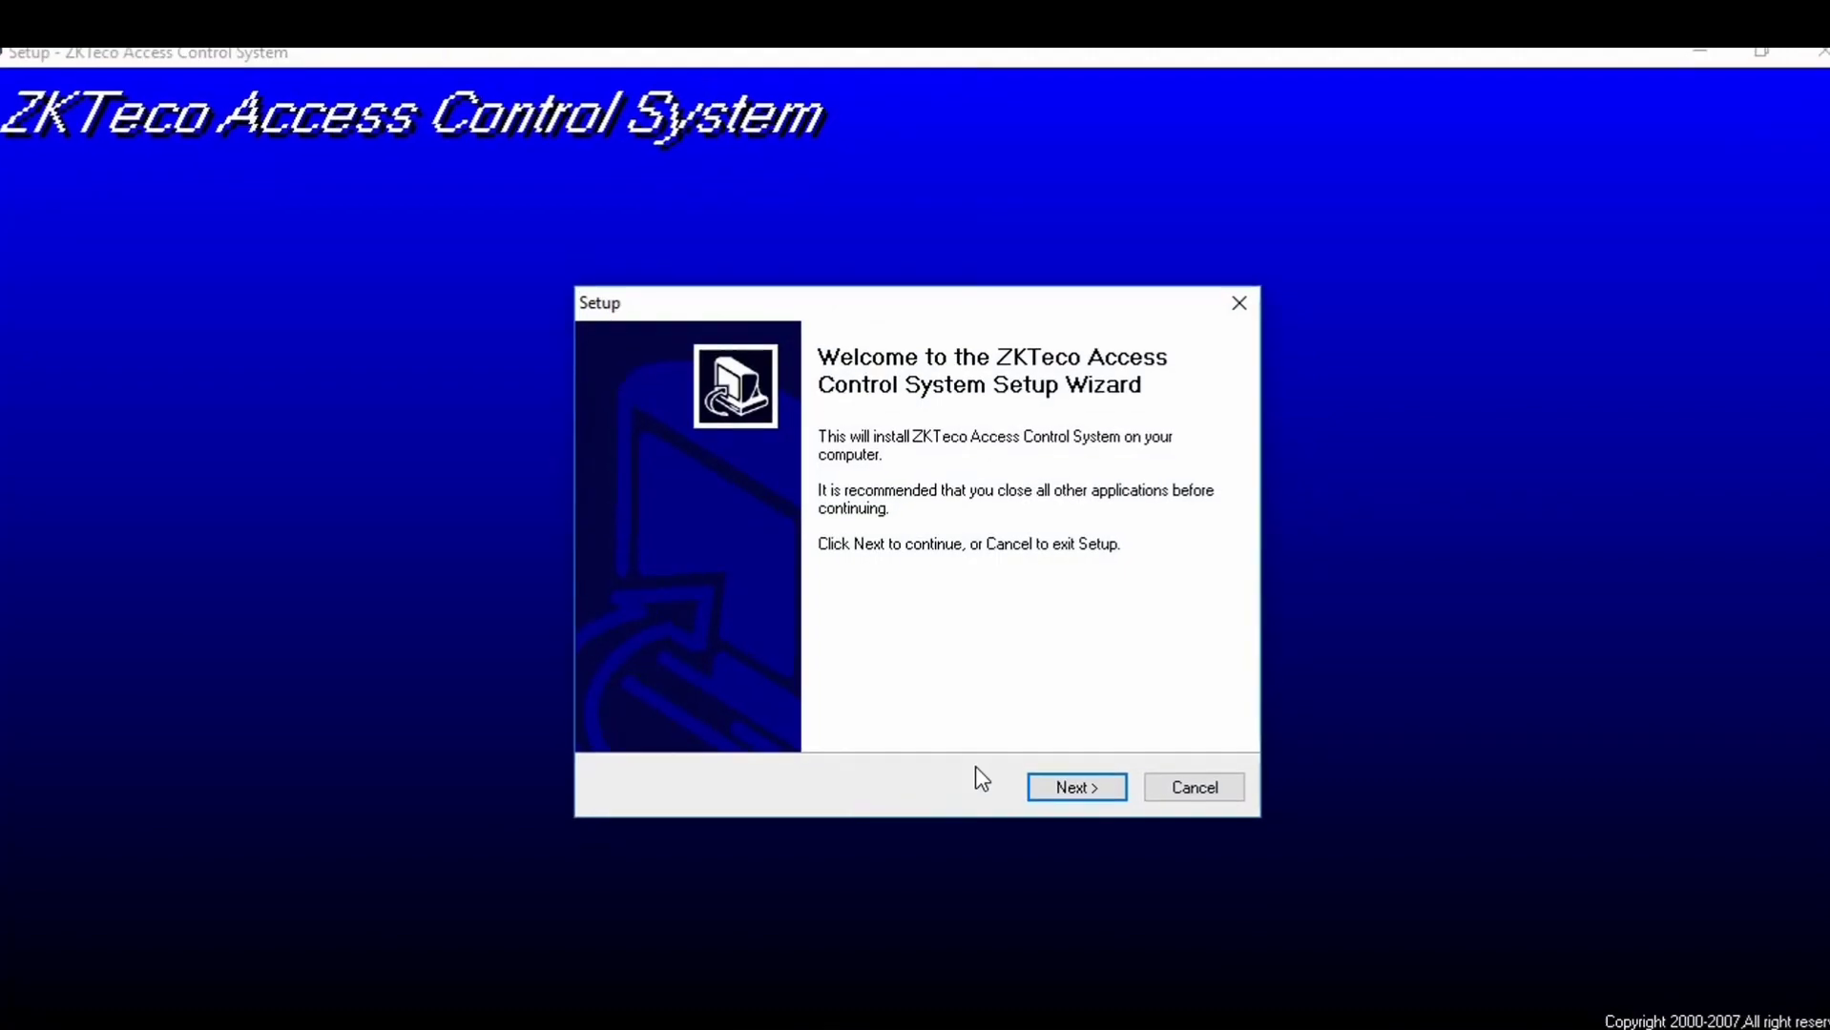
# Accept the Access Control System license and agree to install into the existing folder C:\Program Files (x86)\ZKTeco\zkemnetman
pyautogui.click(1095, 858)
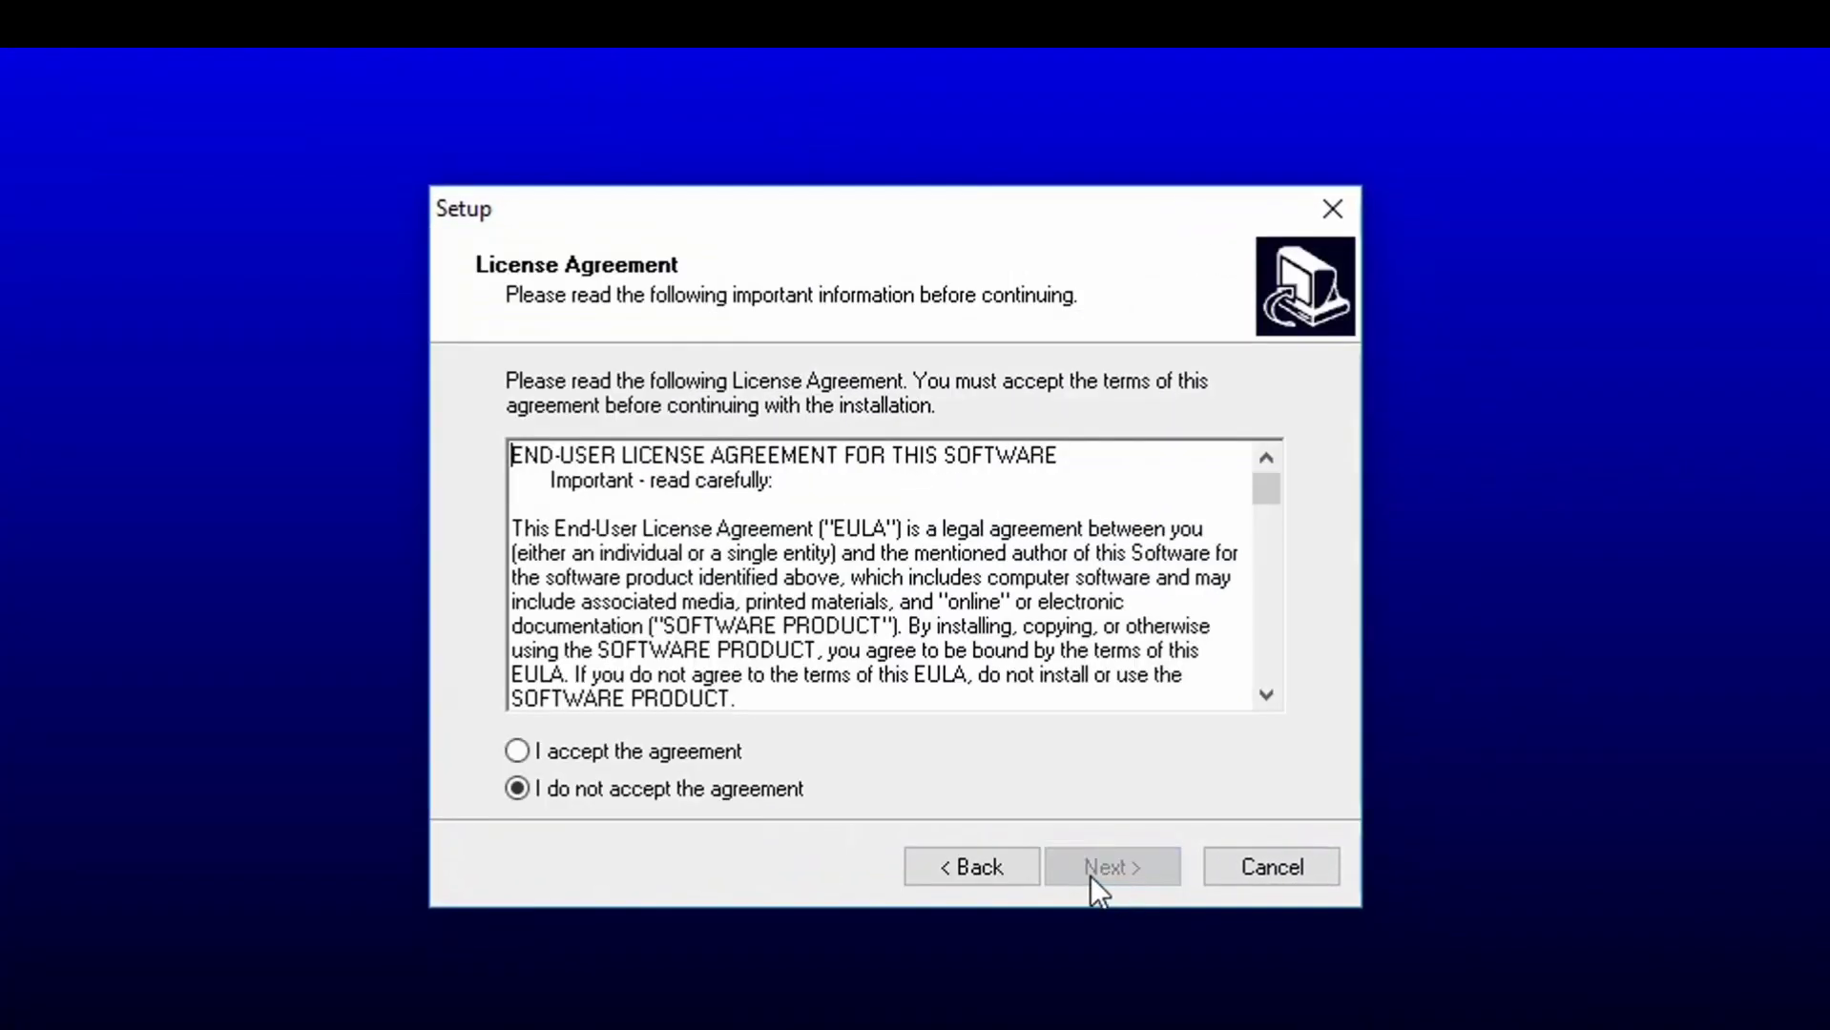
pyautogui.click(531, 753)
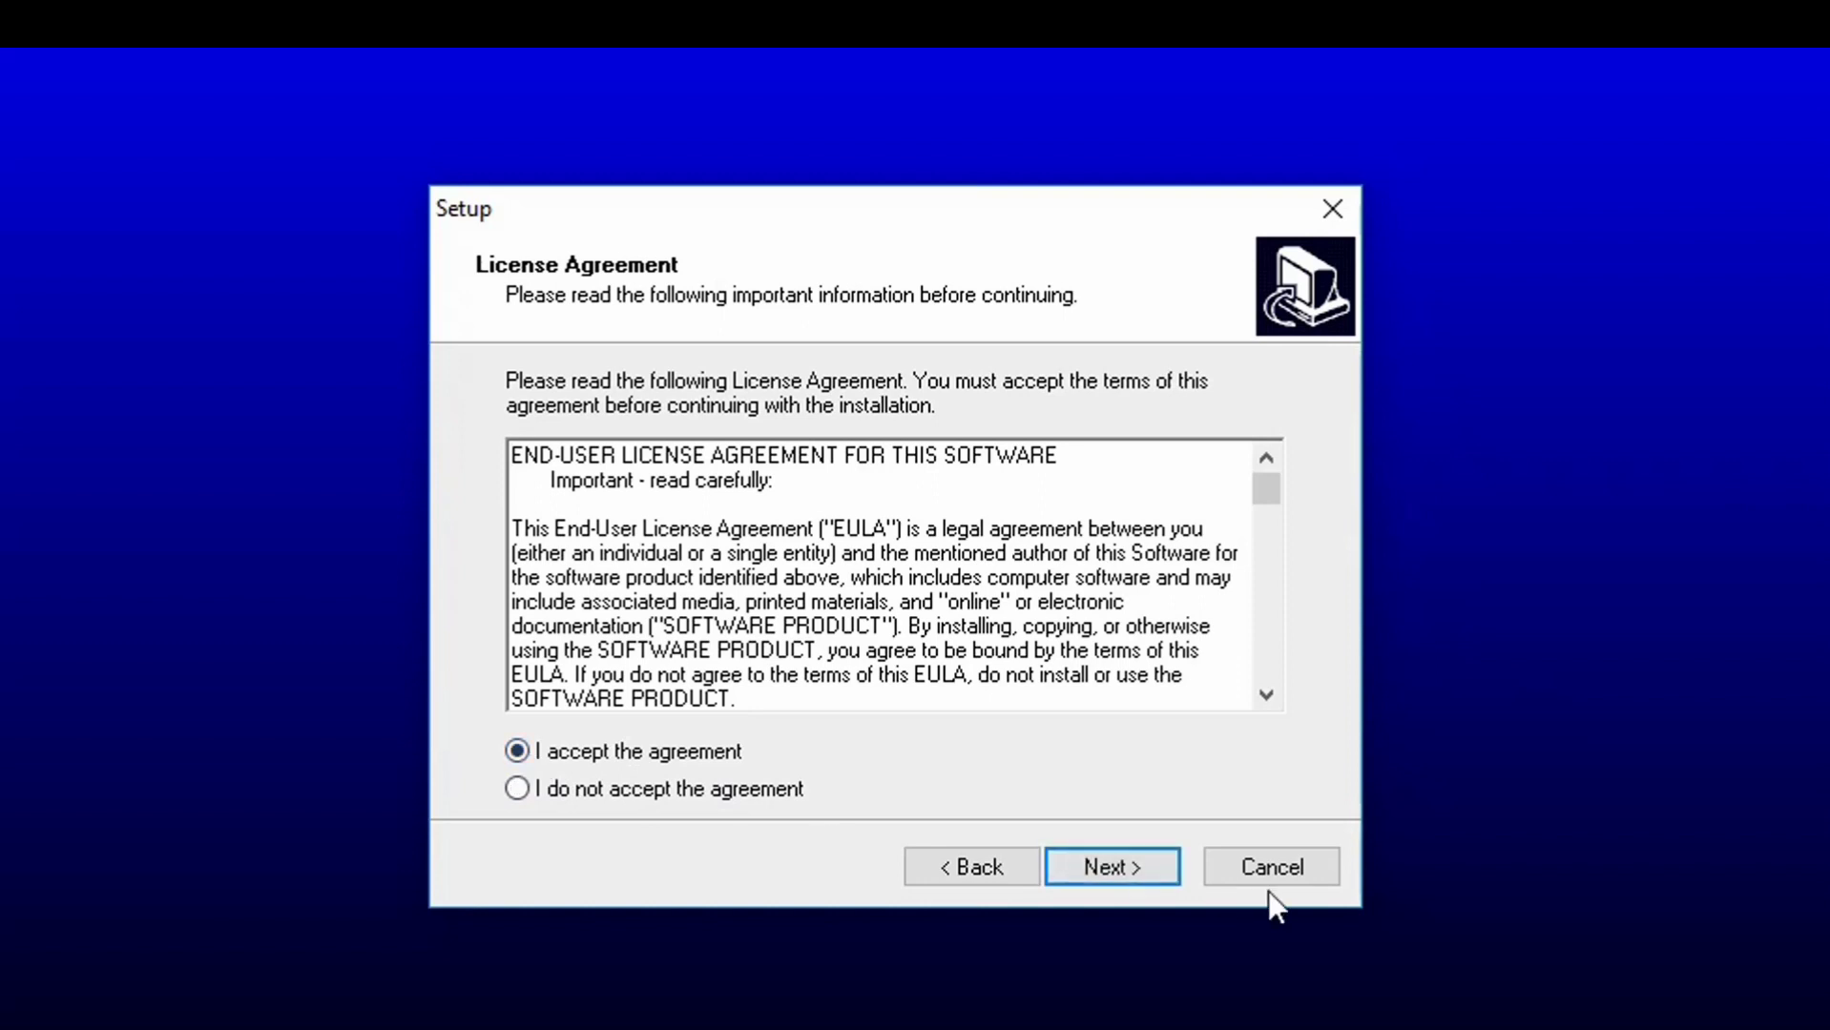
pyautogui.click(1119, 867)
pyautogui.click(1119, 865)
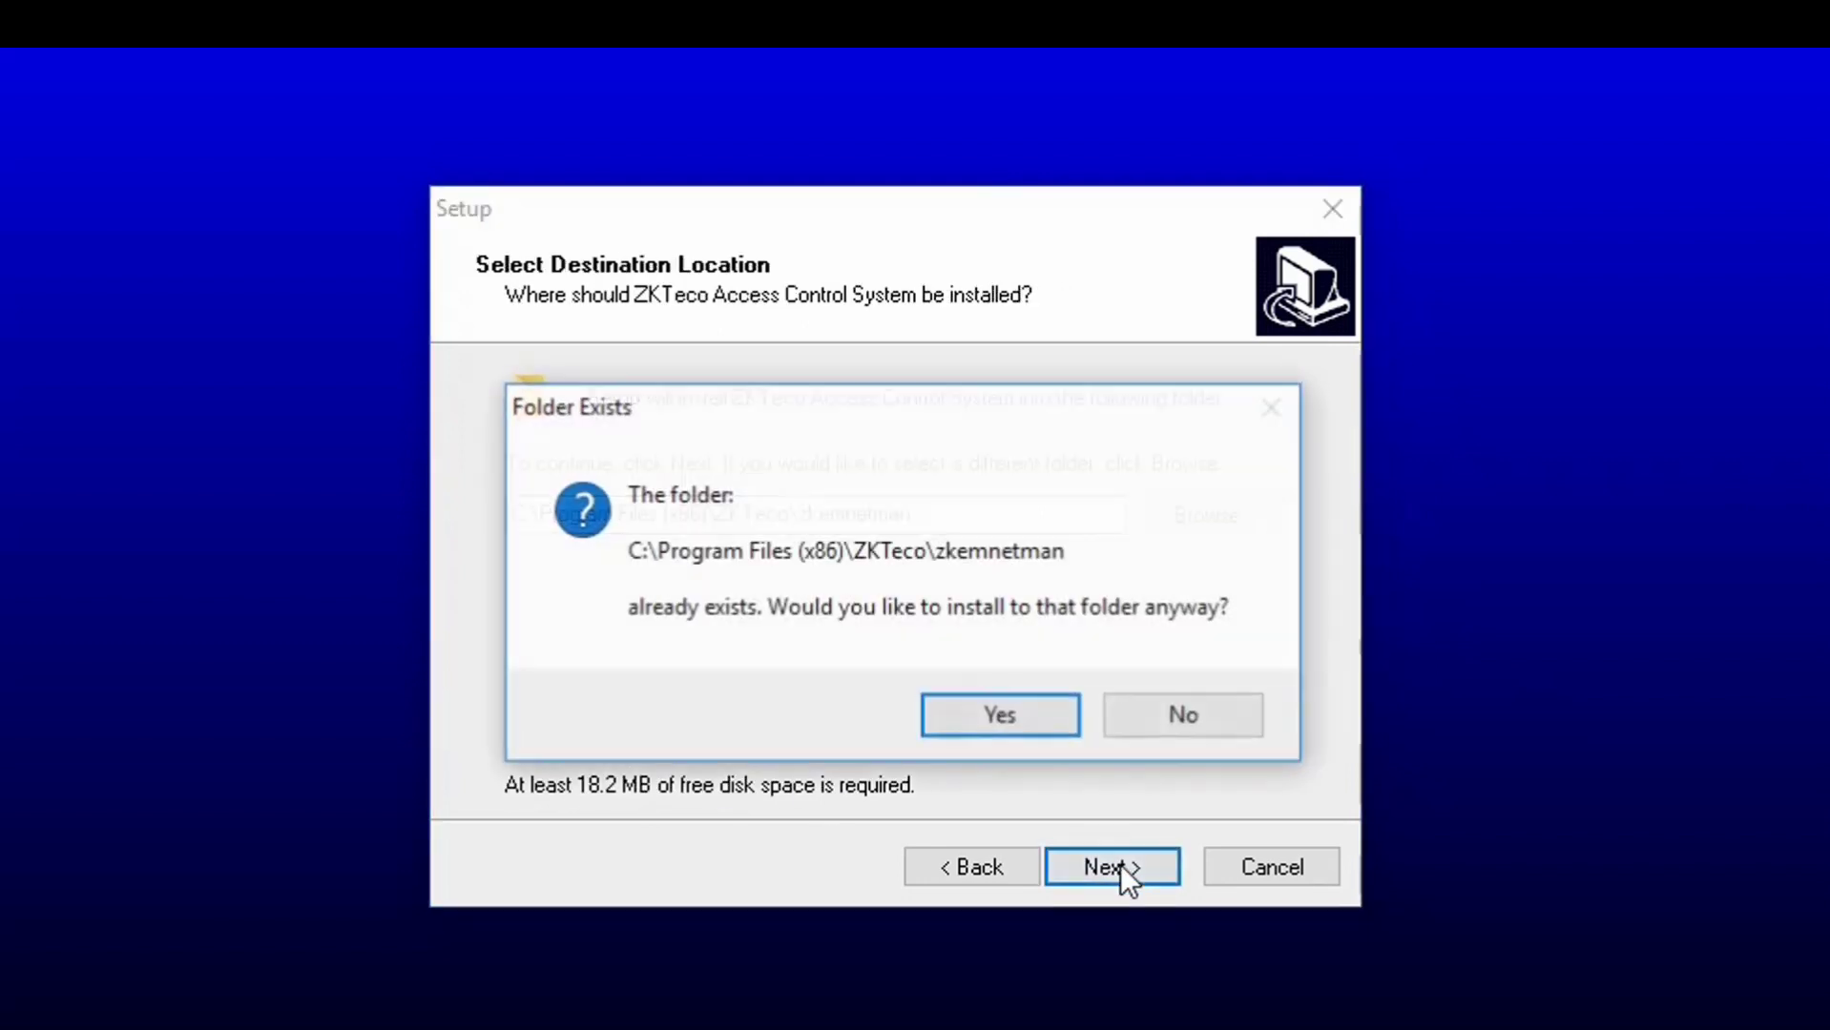
pyautogui.click(978, 715)
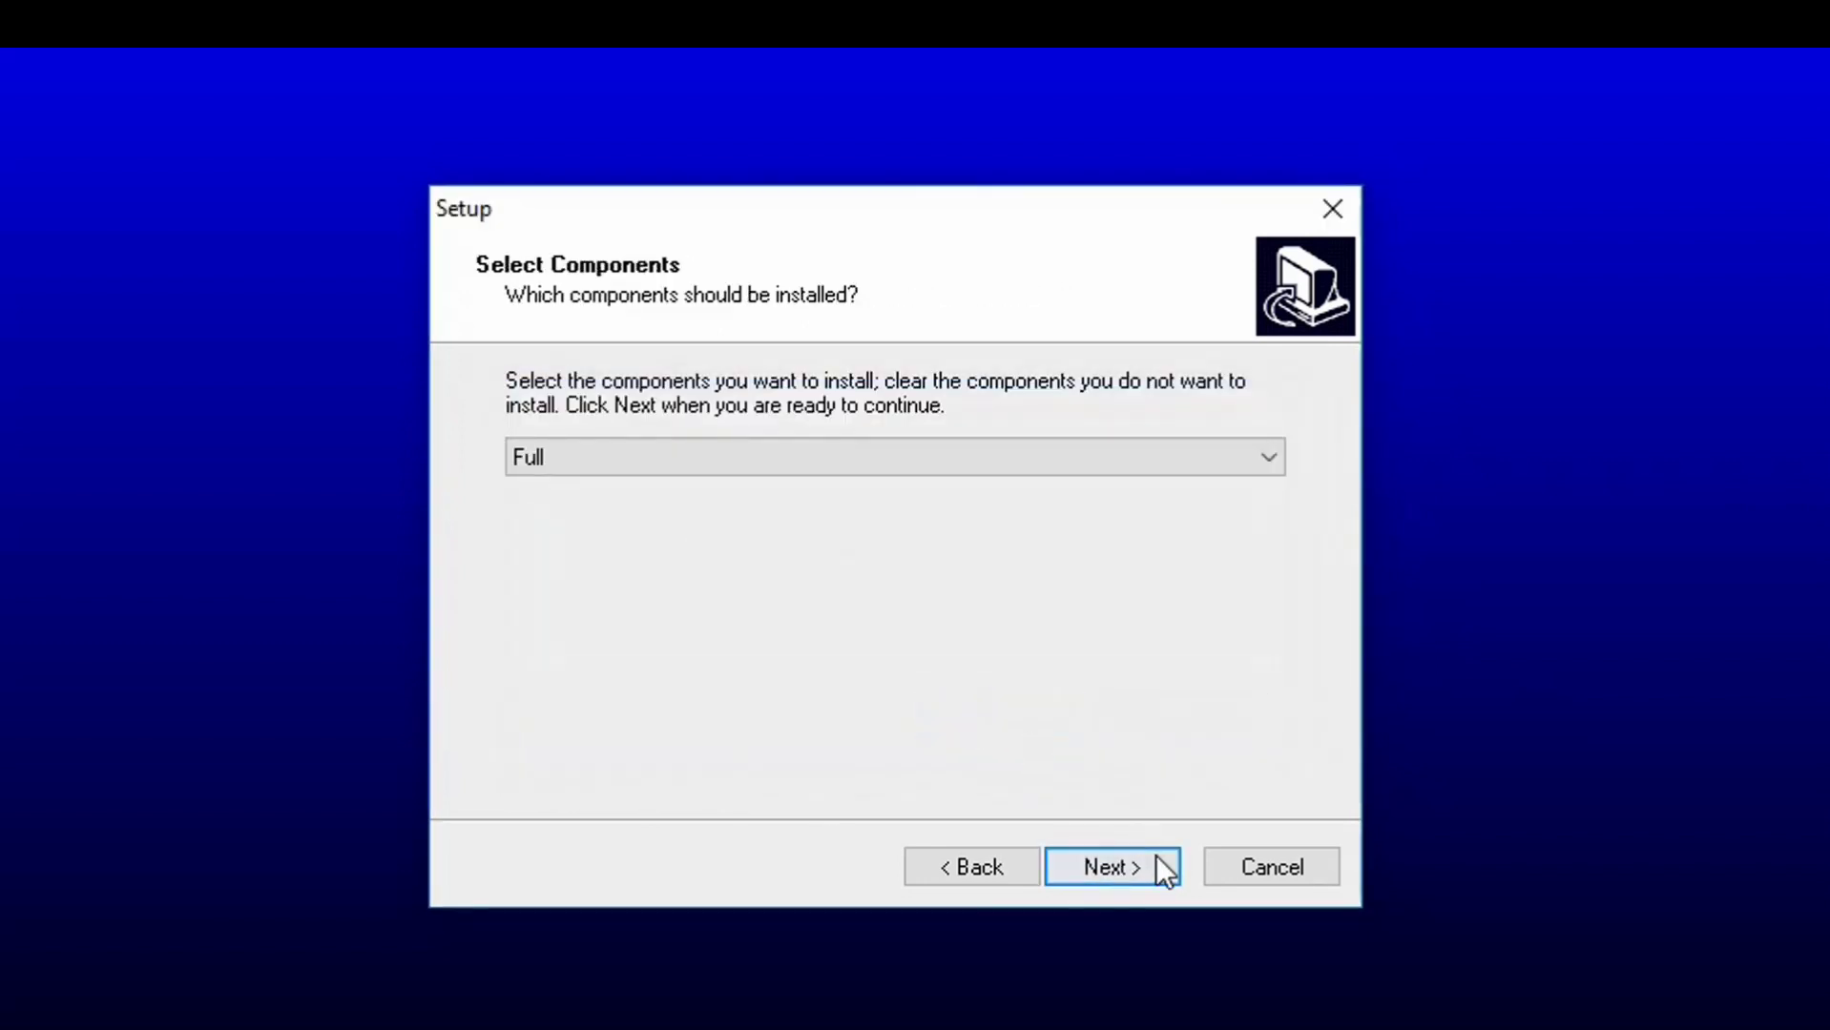
# Keep the Full component set and the default Start Menu folder for the ZKTeco Access Control System
pyautogui.click(1268, 450)
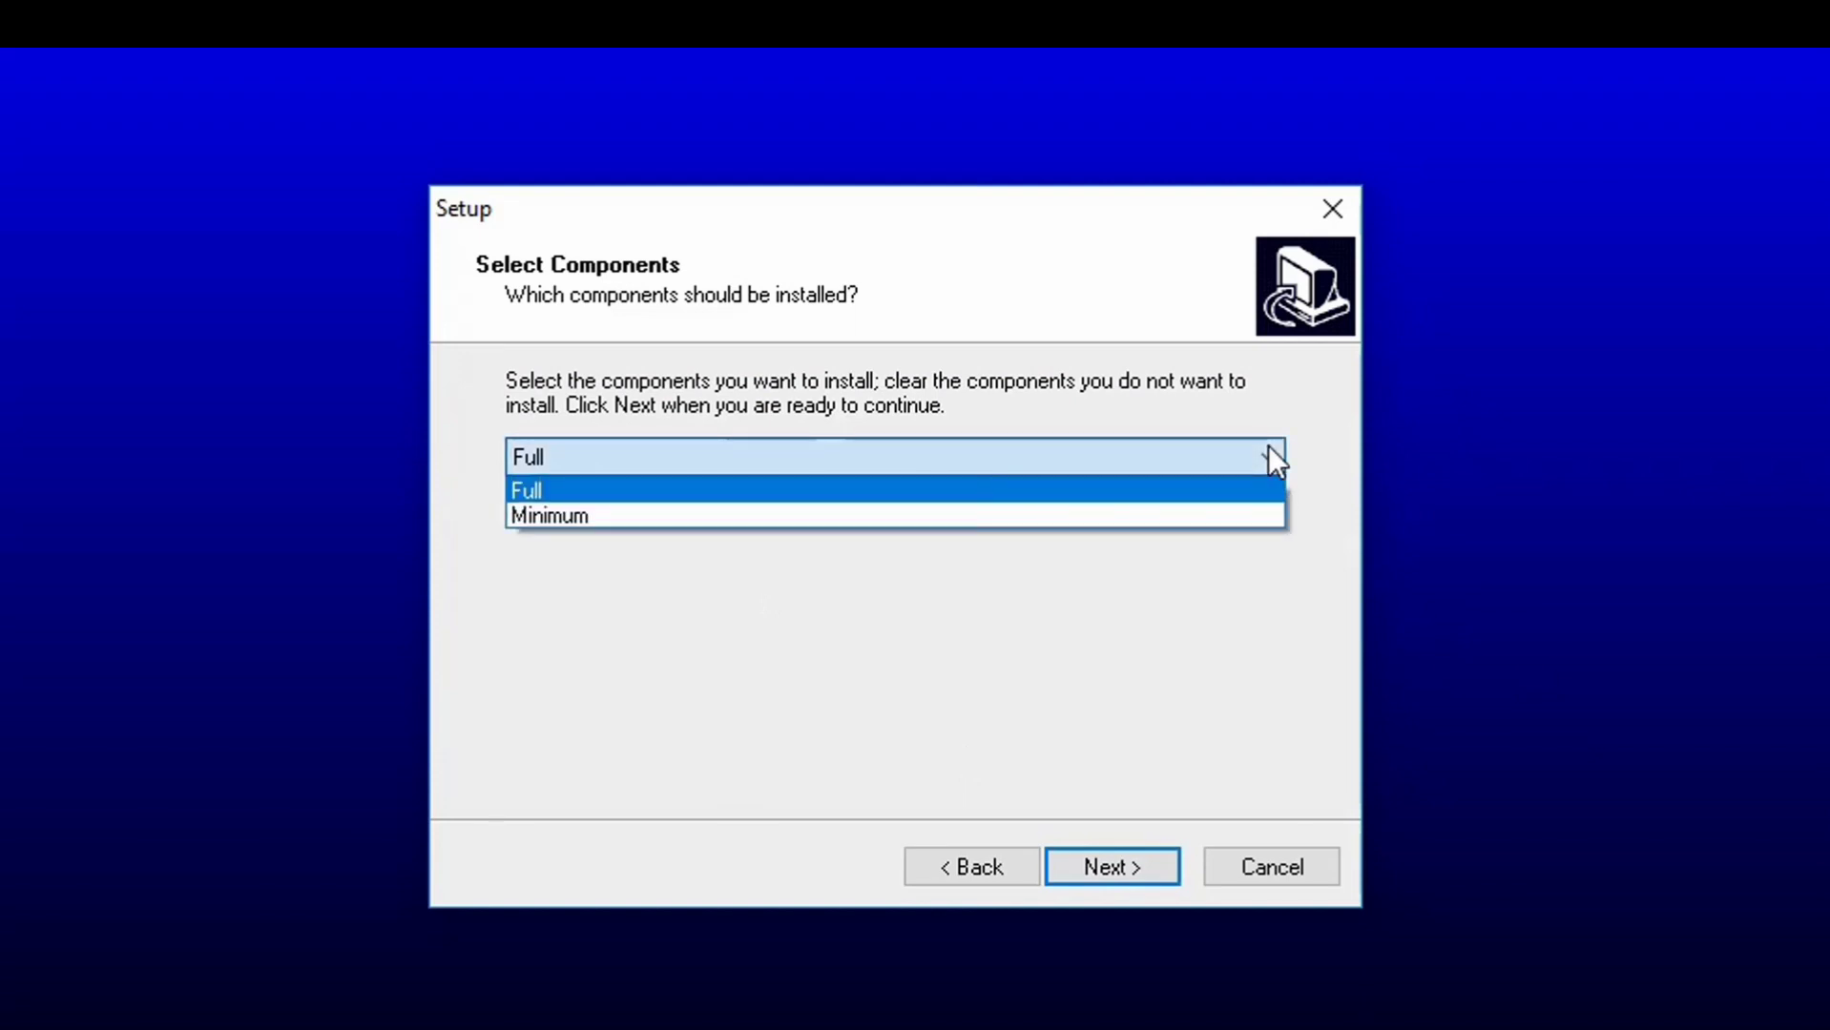
pyautogui.click(1269, 449)
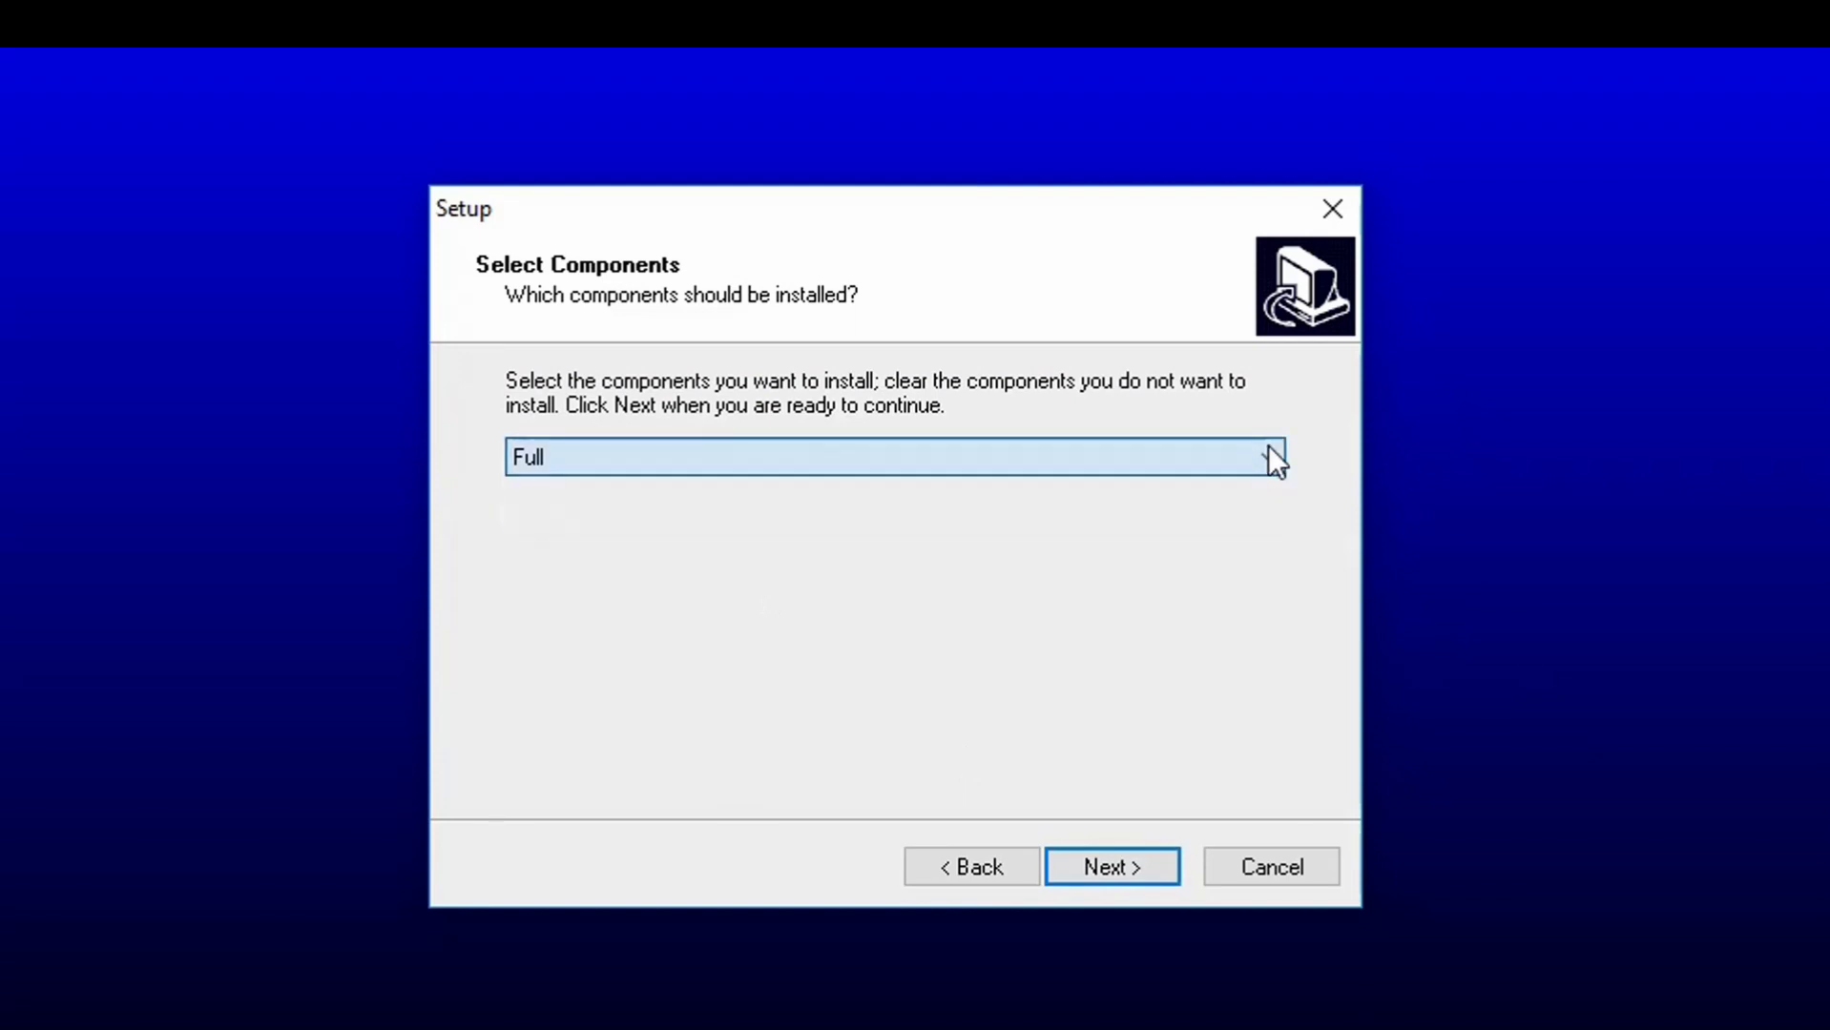
pyautogui.click(1127, 866)
pyautogui.click(1127, 865)
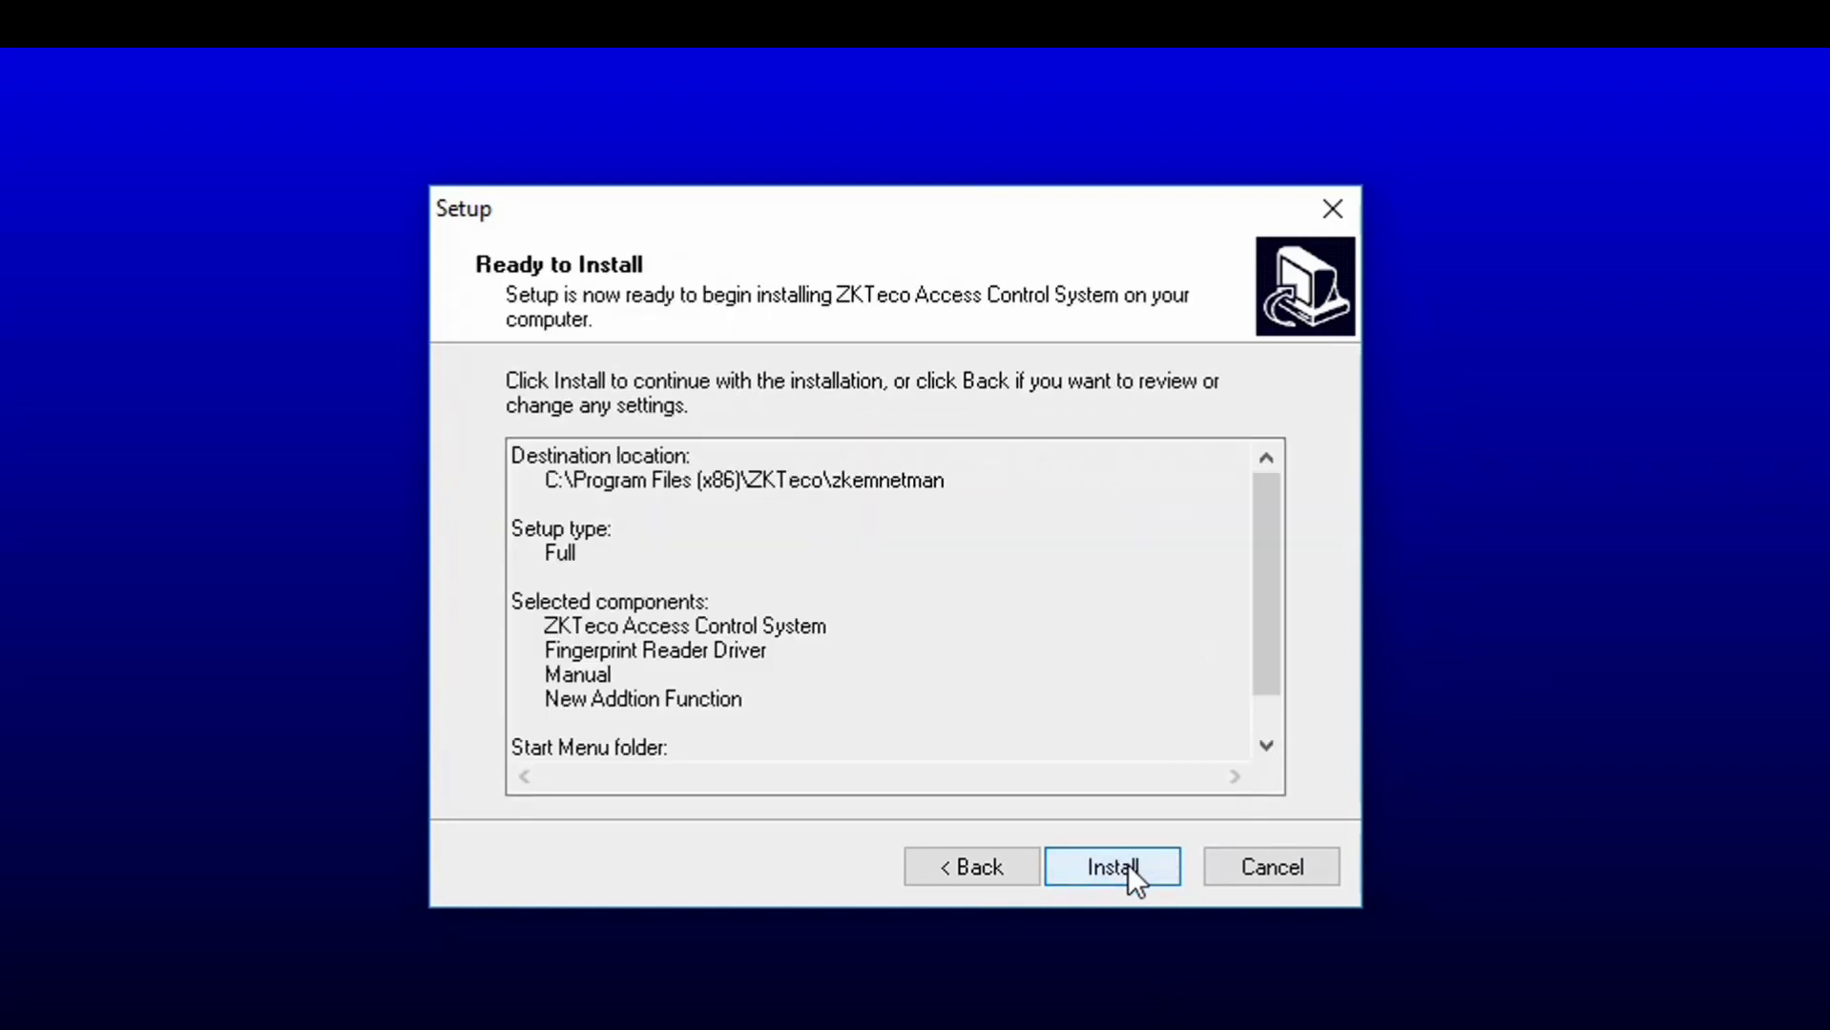
# Start installing the ZKTeco Access Control System and agree to uninstall the previous Fingerprint Reader Driver version before its setup continues
pyautogui.click(1127, 865)
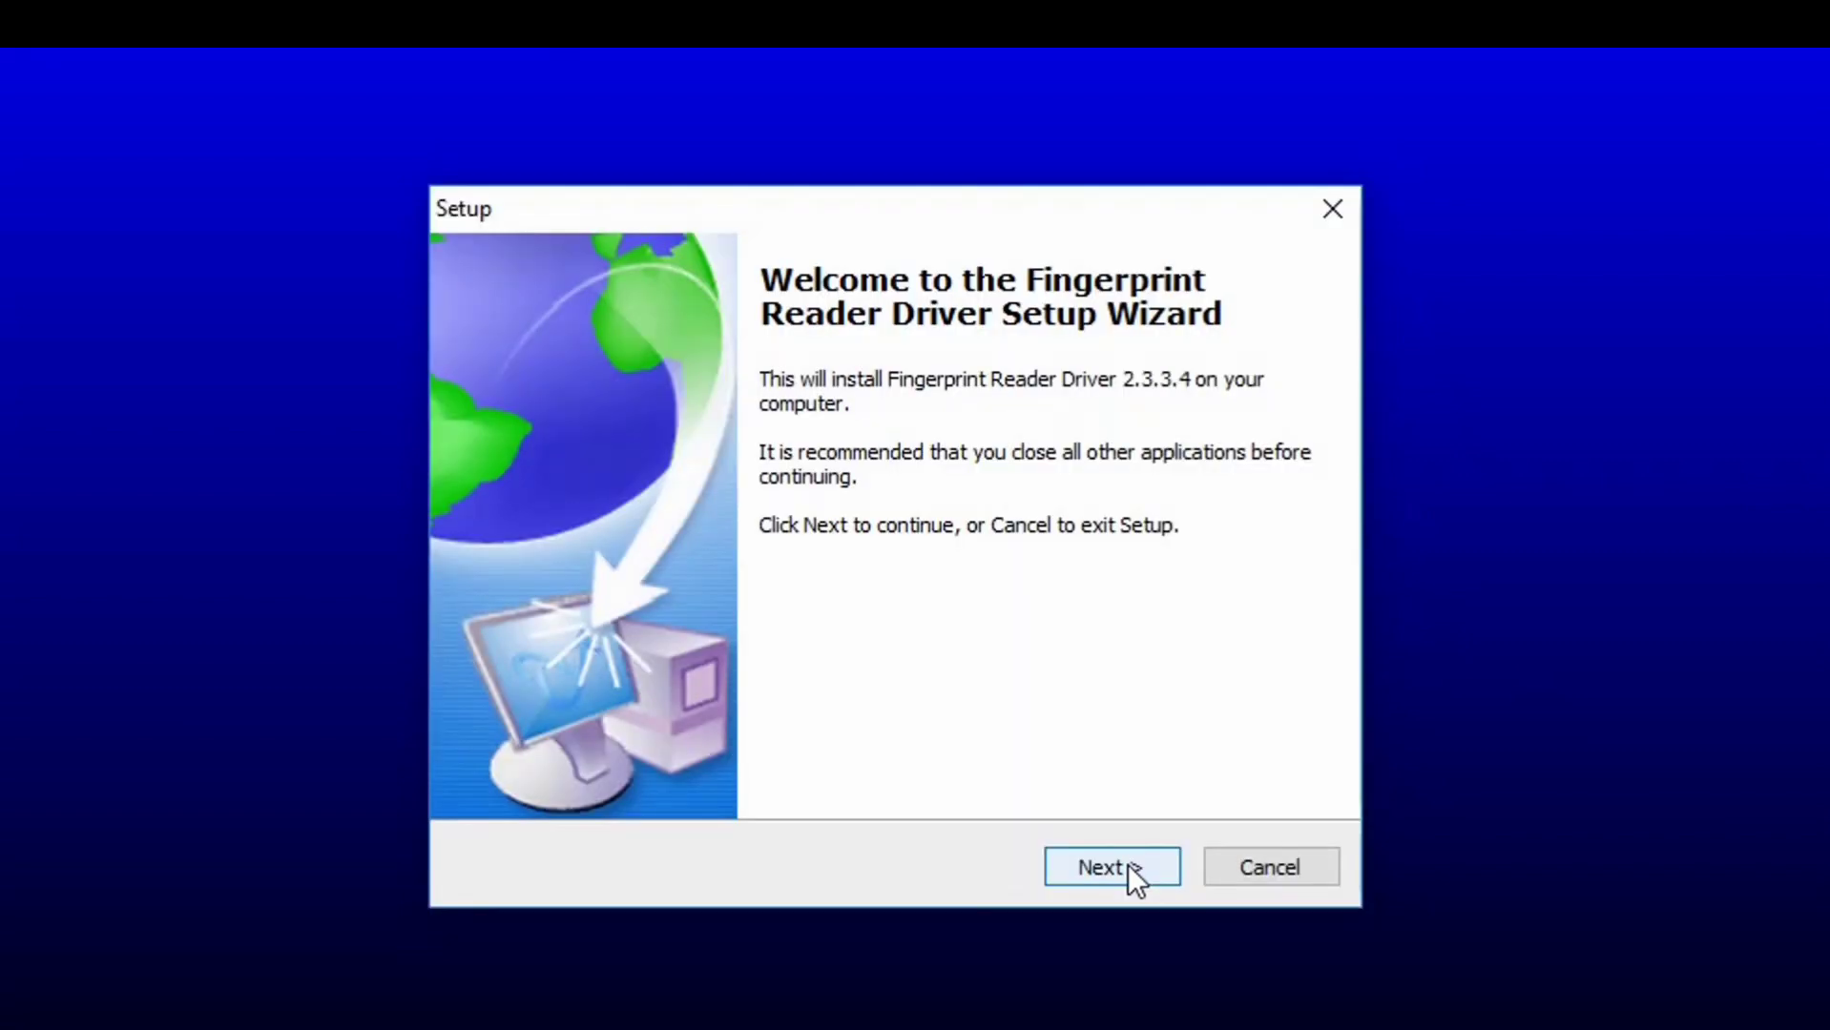
pyautogui.click(1127, 865)
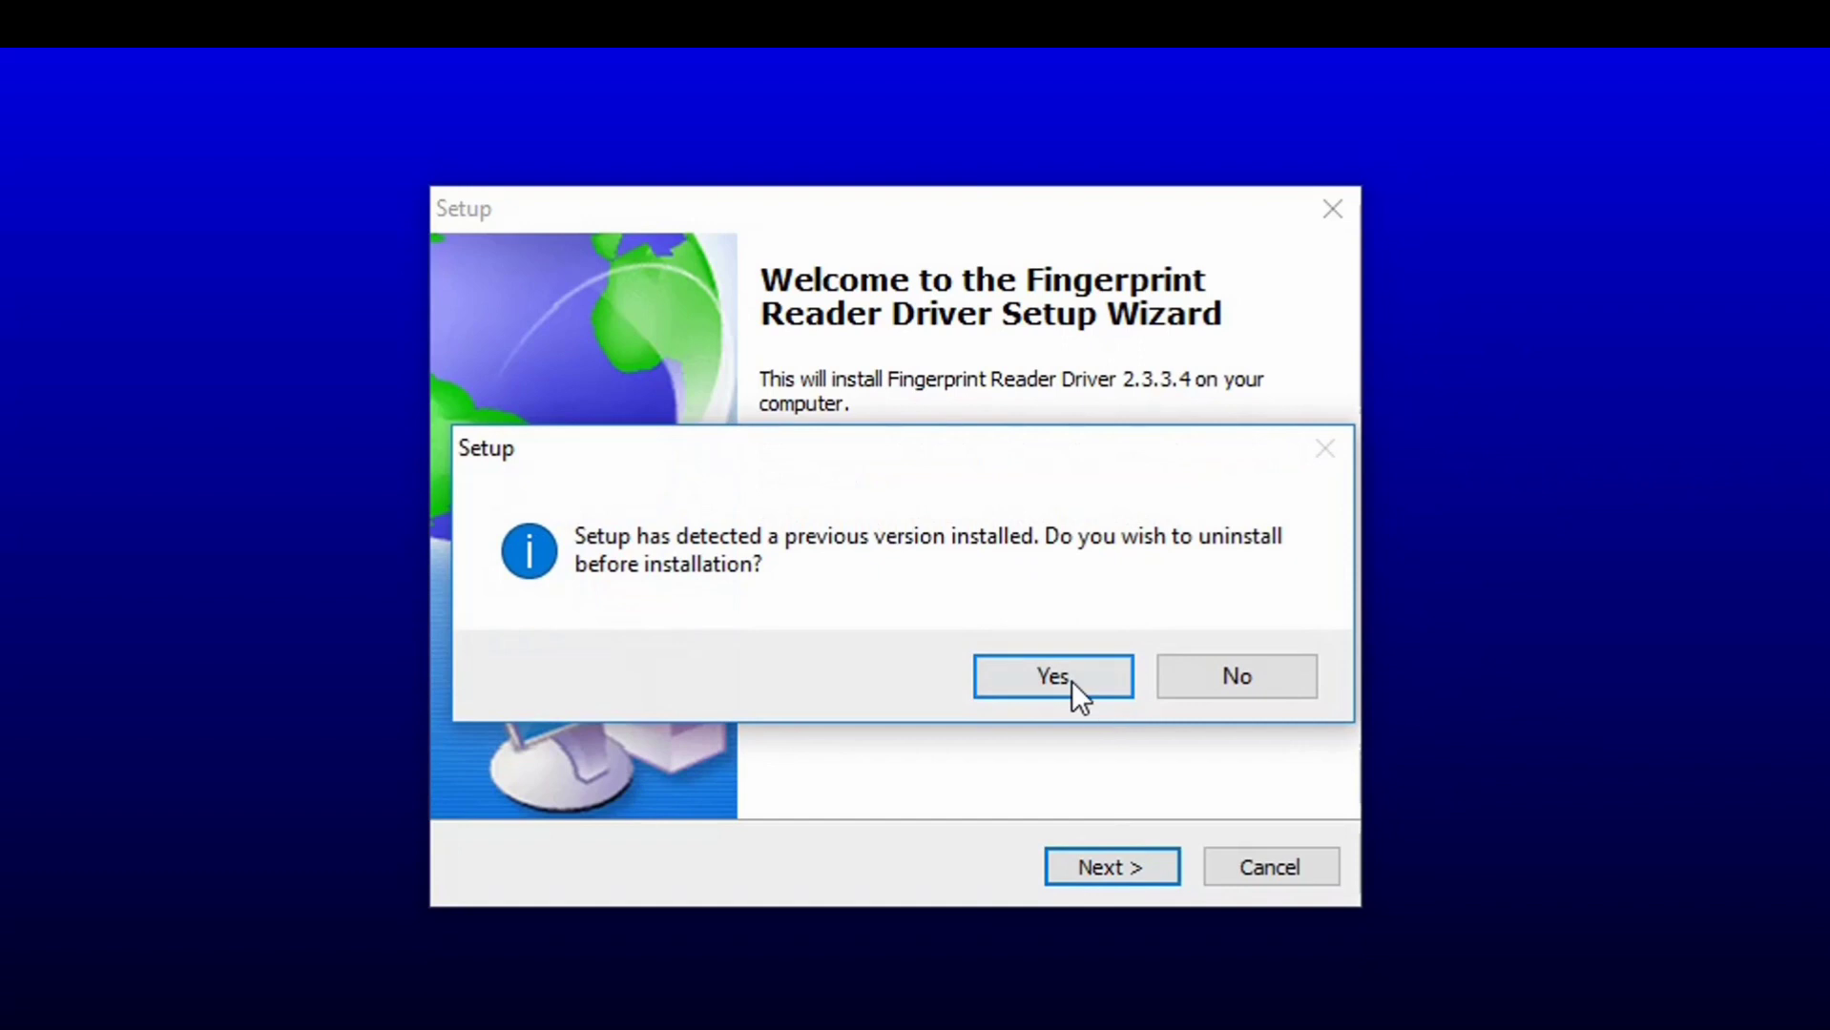
pyautogui.click(1039, 672)
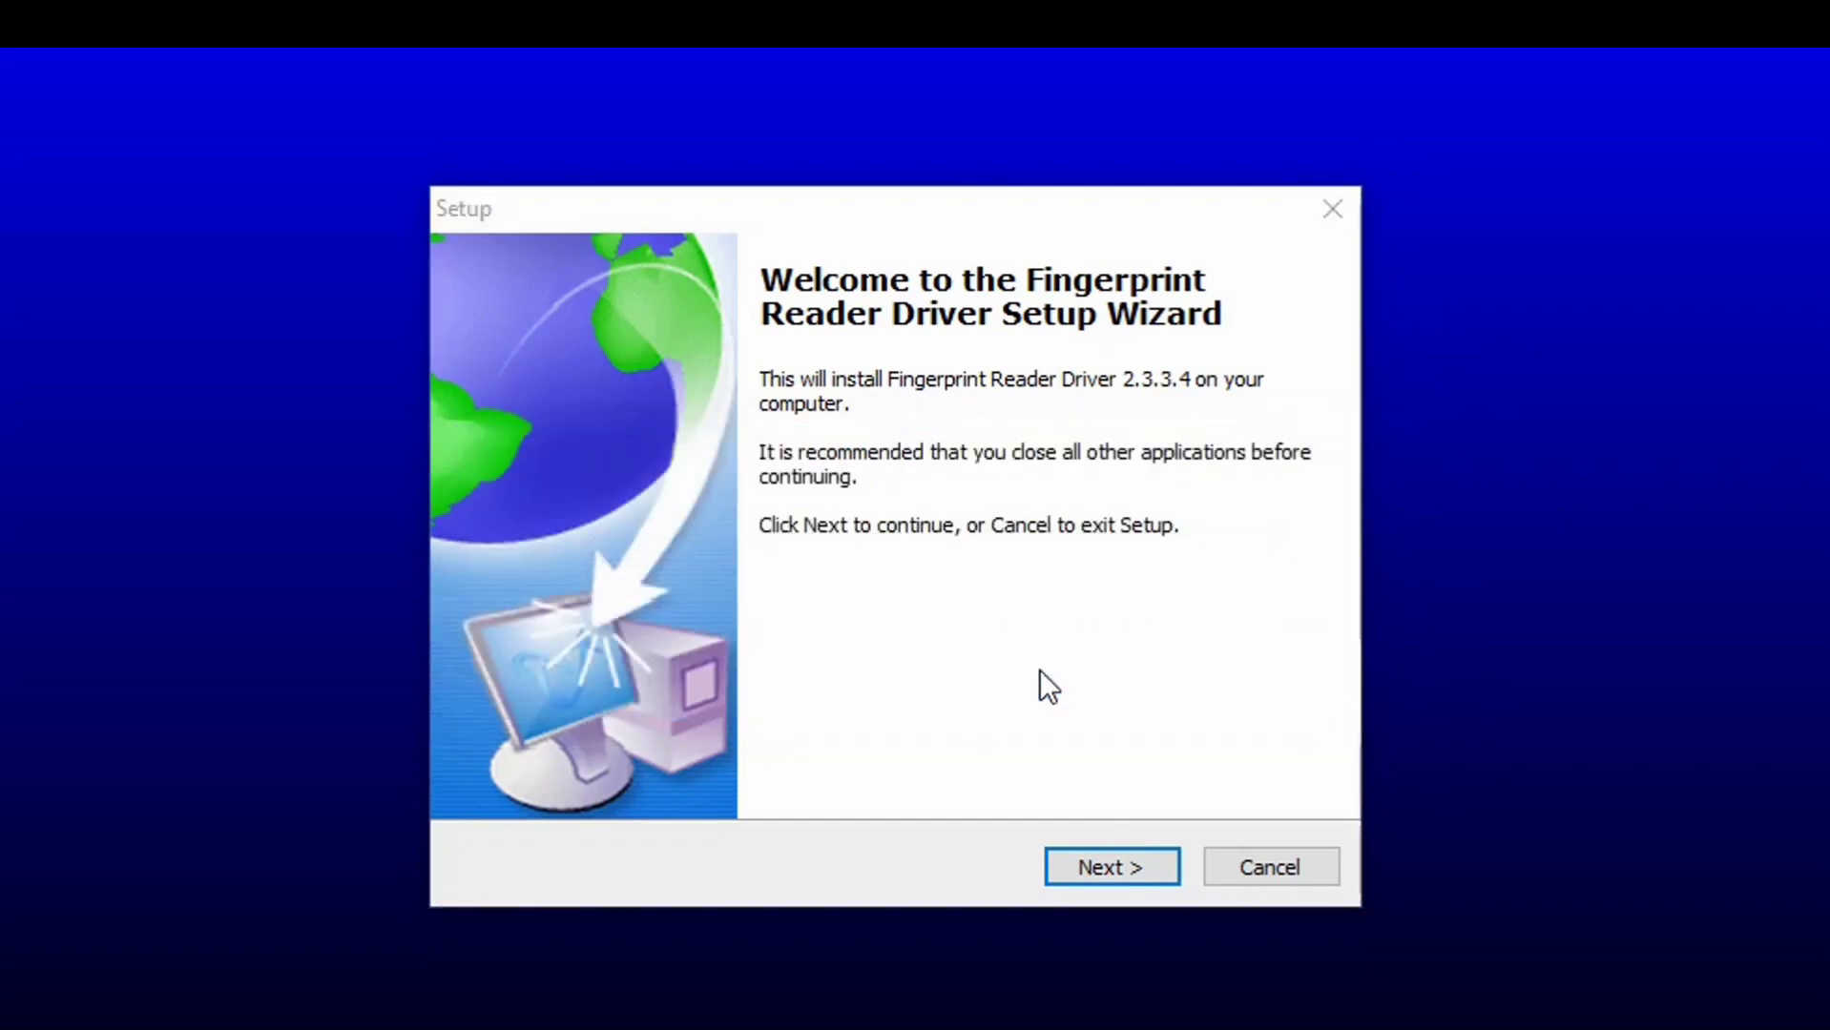
pyautogui.click(1039, 671)
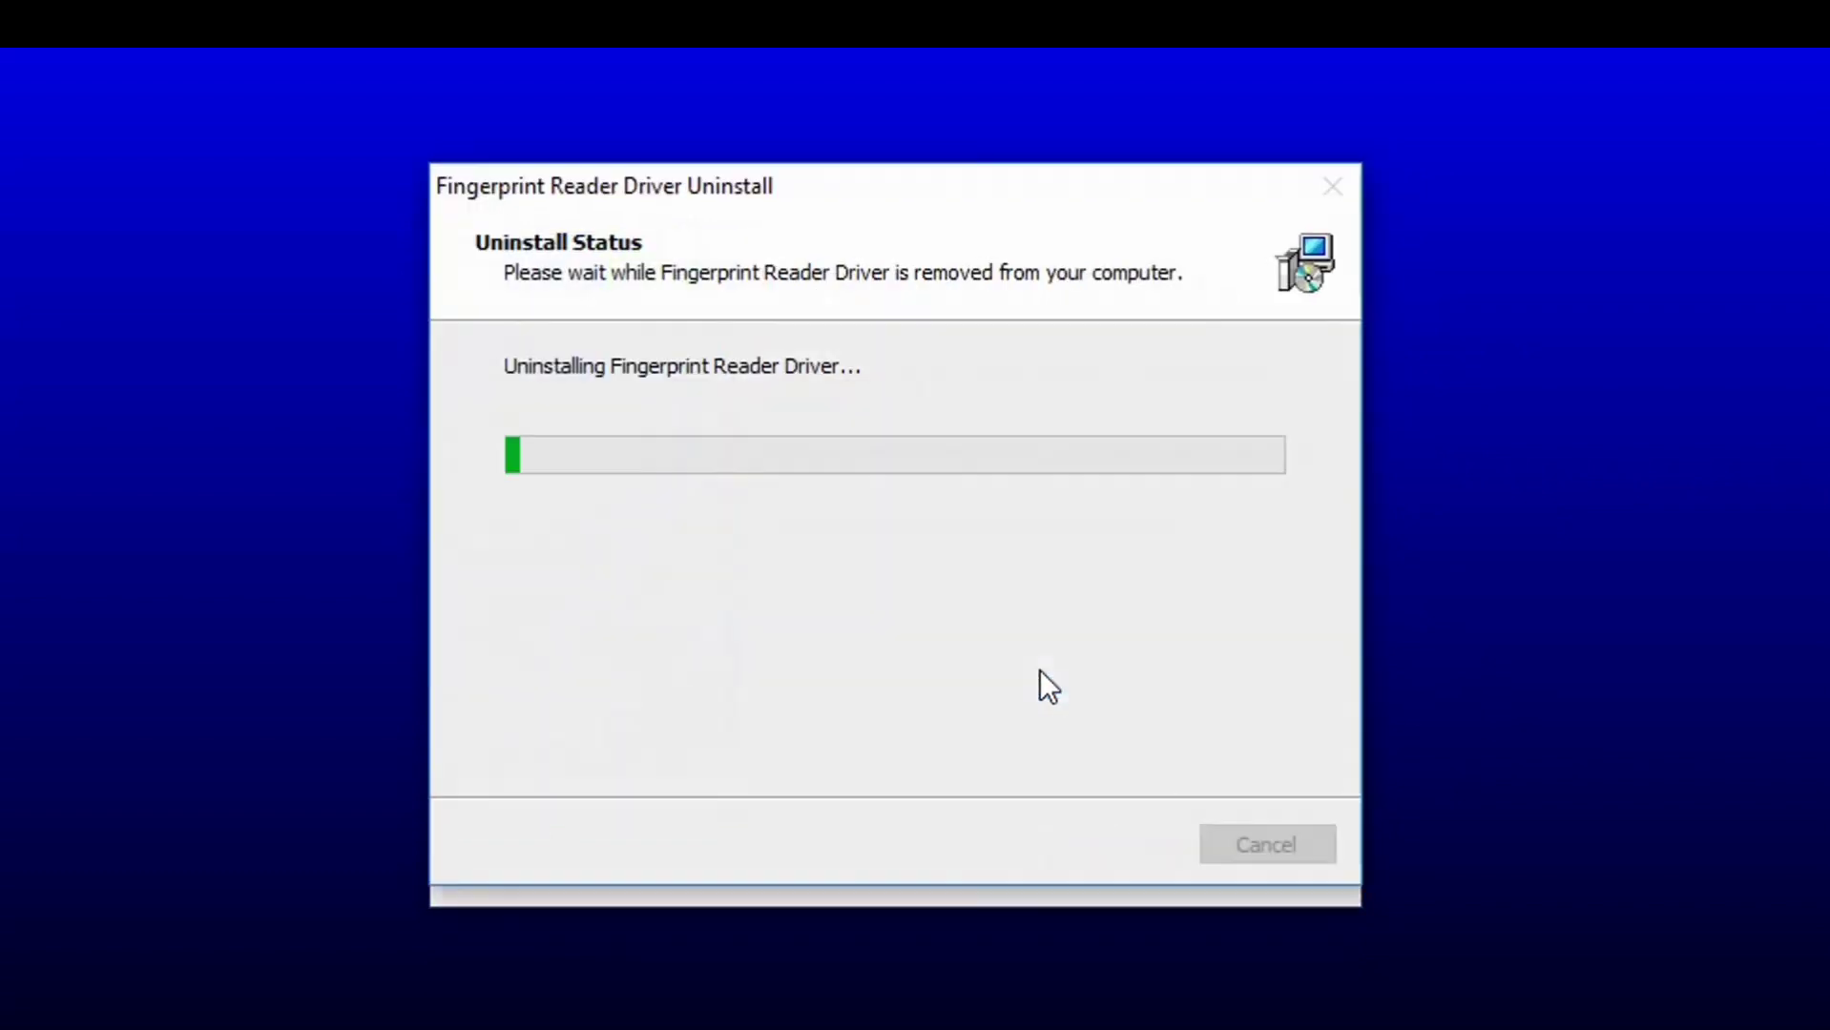
pyautogui.click(1164, 706)
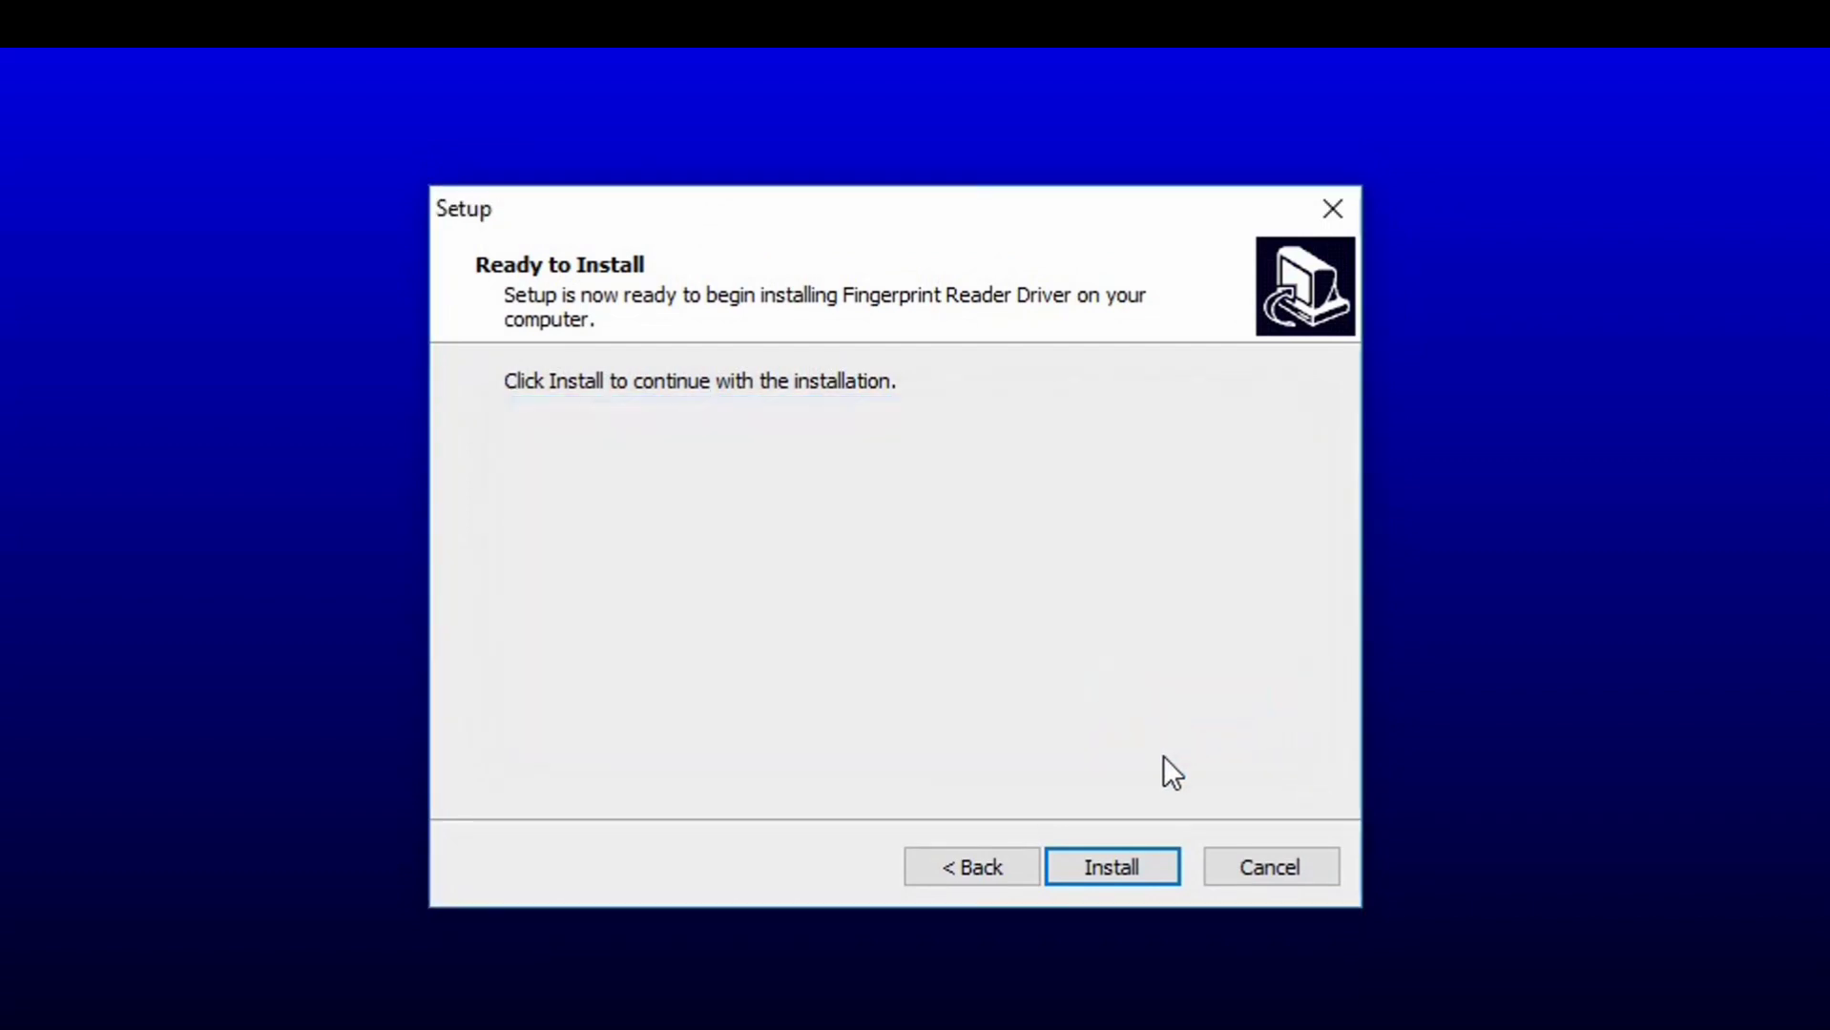
# Install the Fingerprint Reader Driver, choose to restart the computer later, and finish the setup
pyautogui.click(1097, 869)
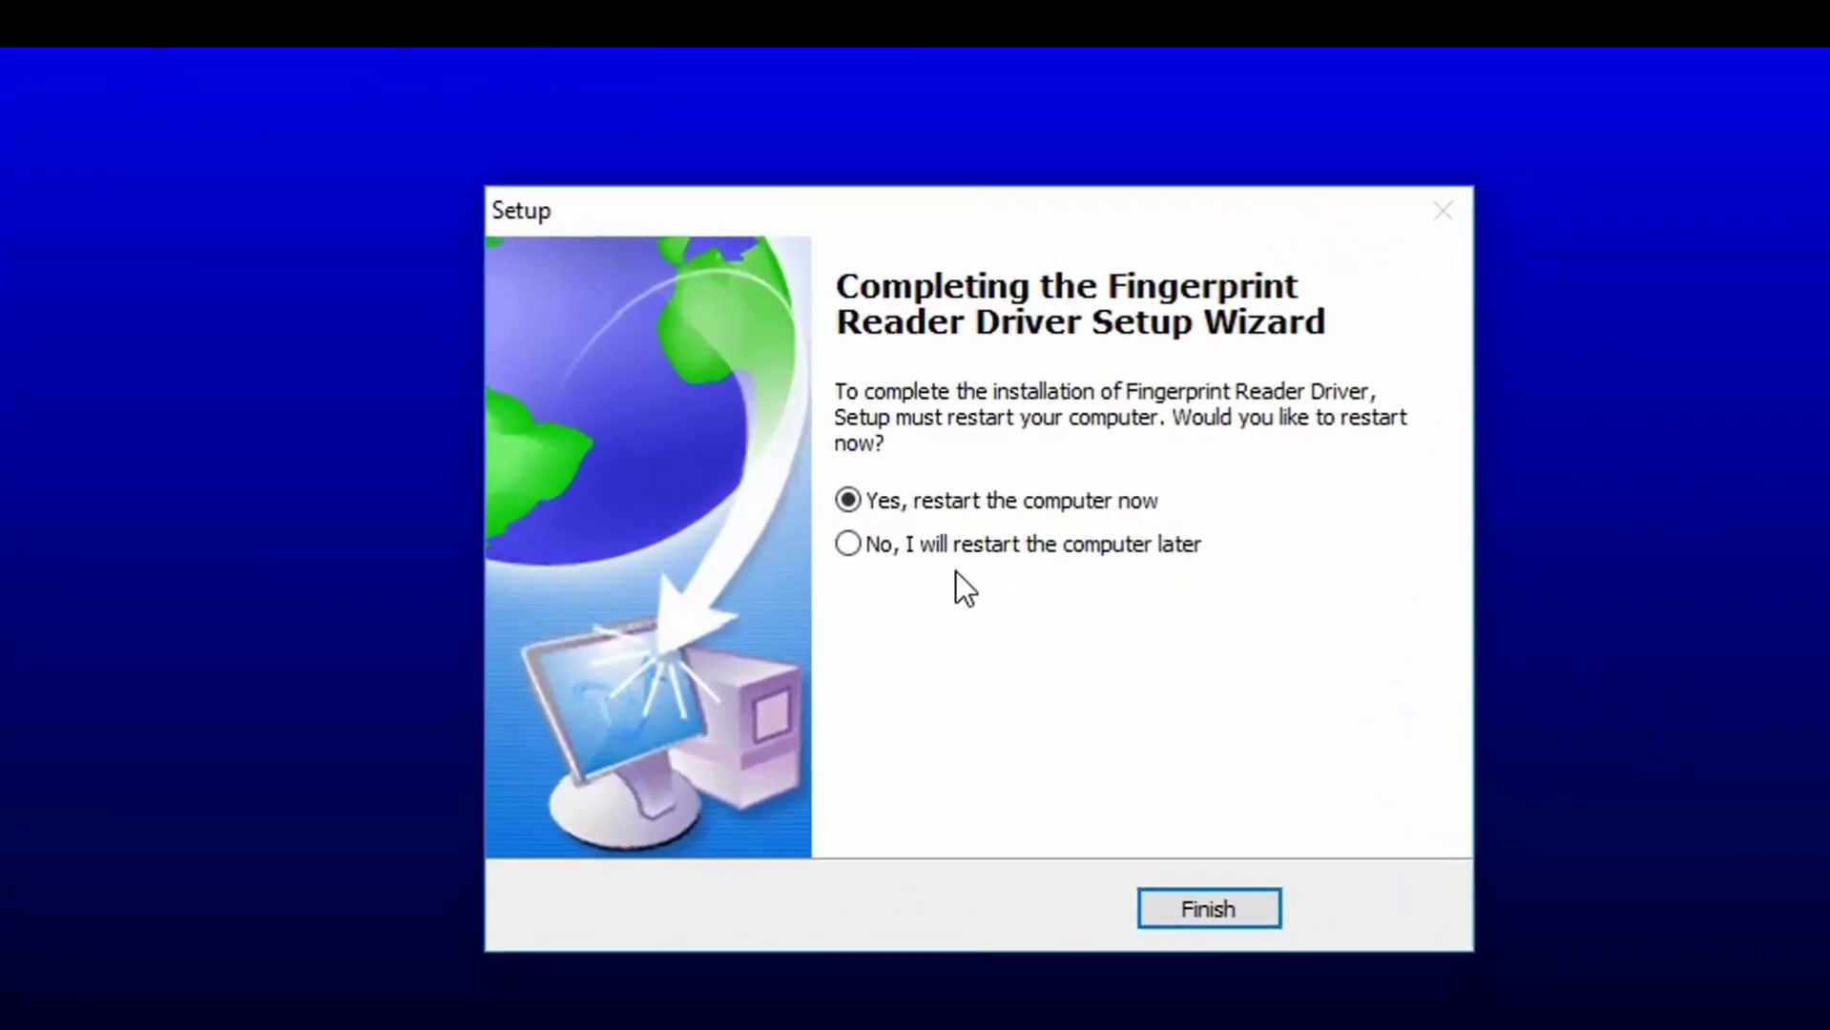
pyautogui.click(868, 540)
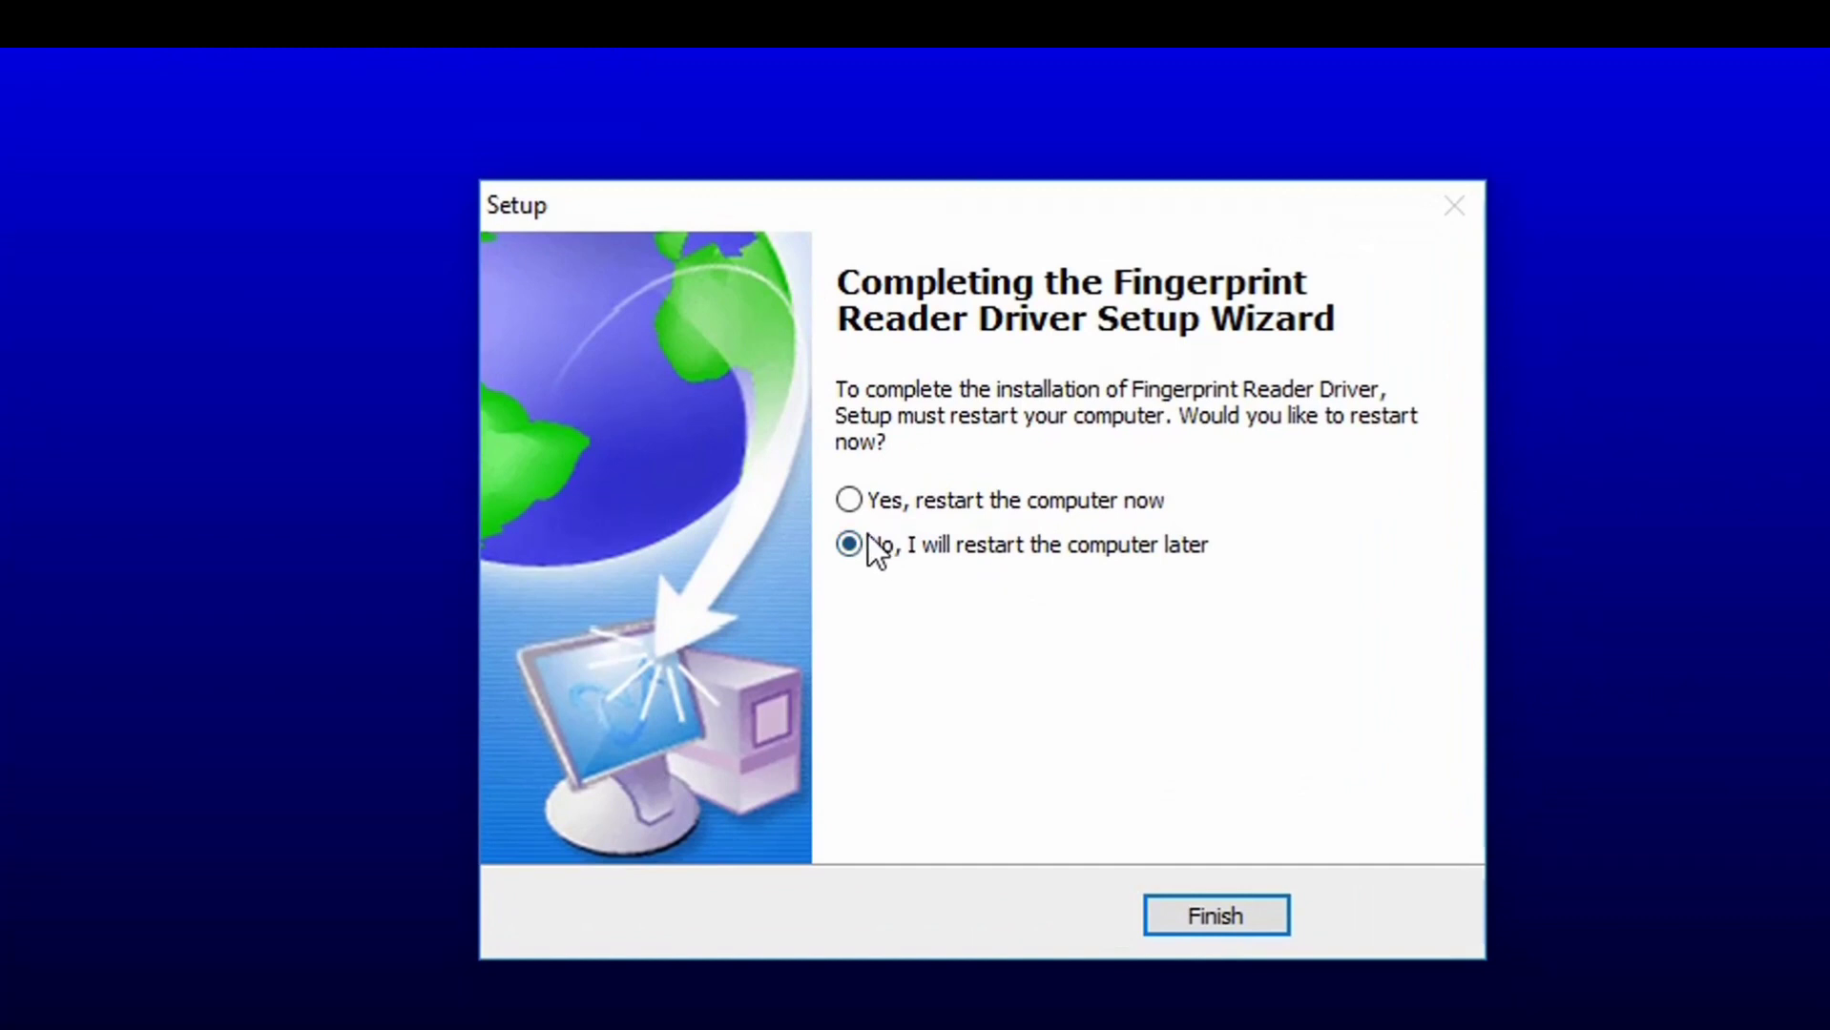
pyautogui.click(1199, 918)
pyautogui.click(1173, 895)
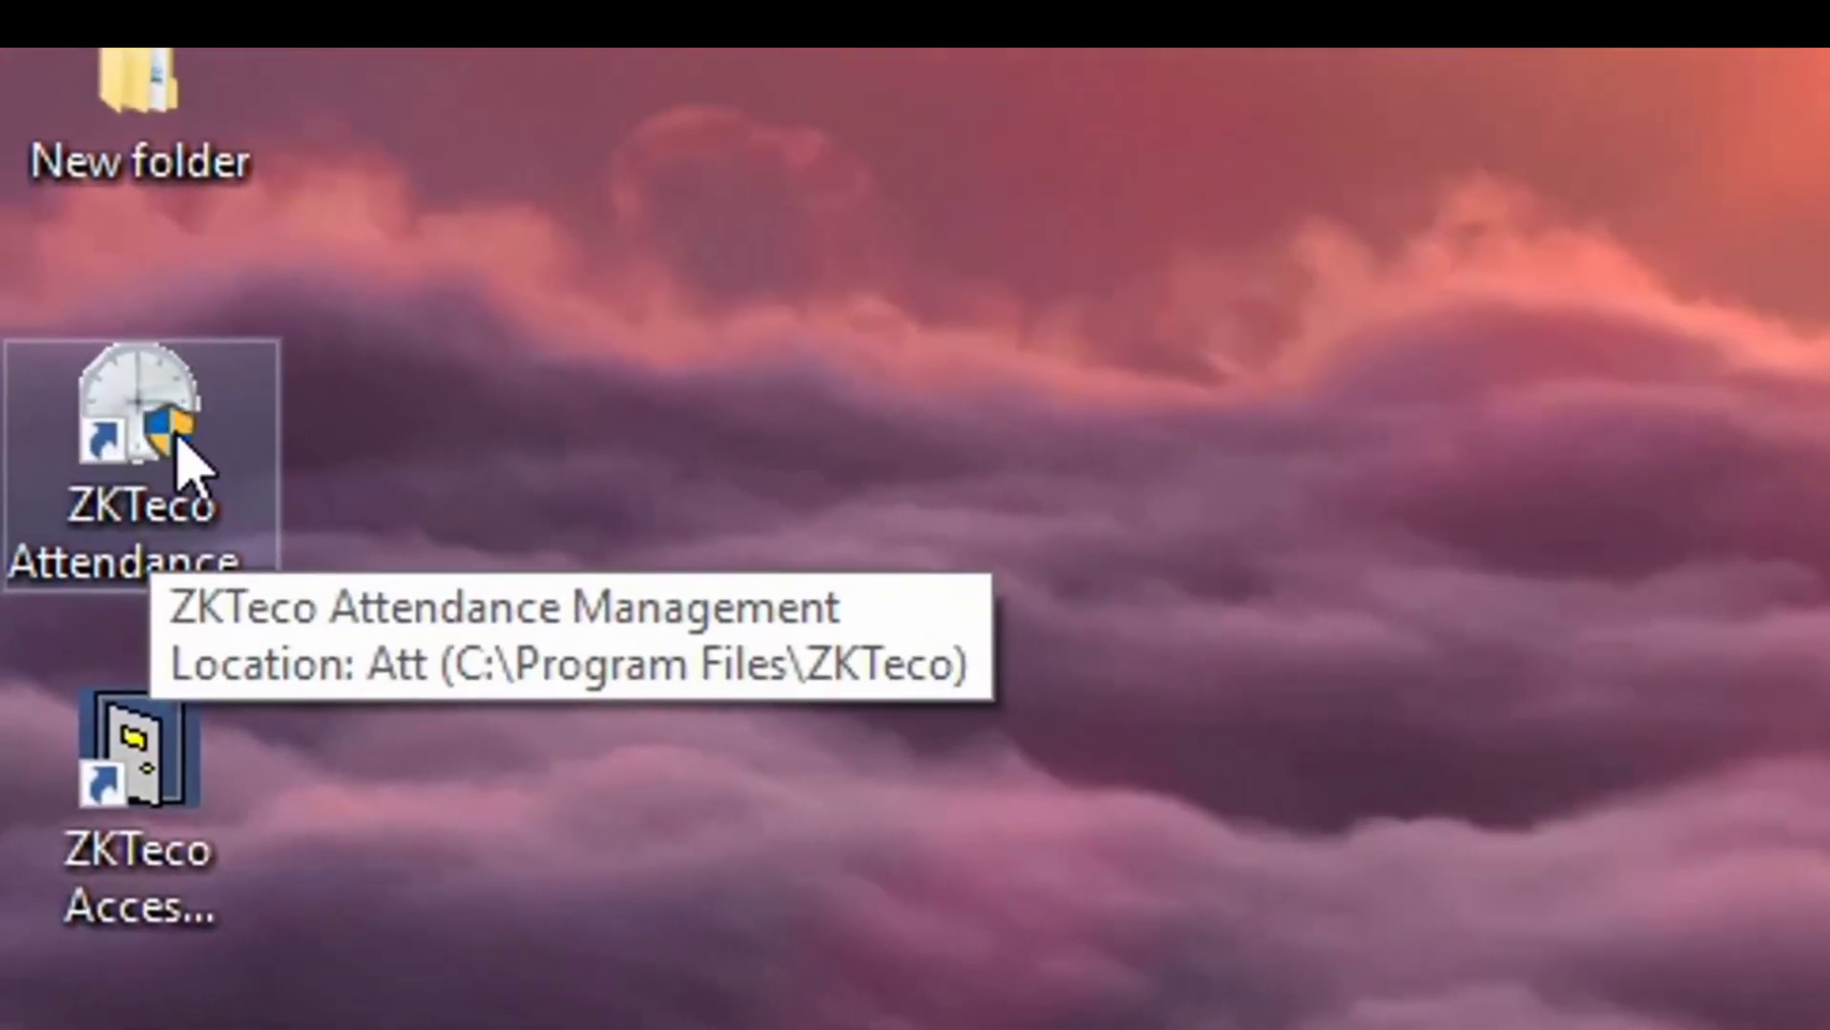
# Launch ZKTeco Attendance Management from the desktop and accept the device connection hint
pyautogui.doubleClick(155, 442)
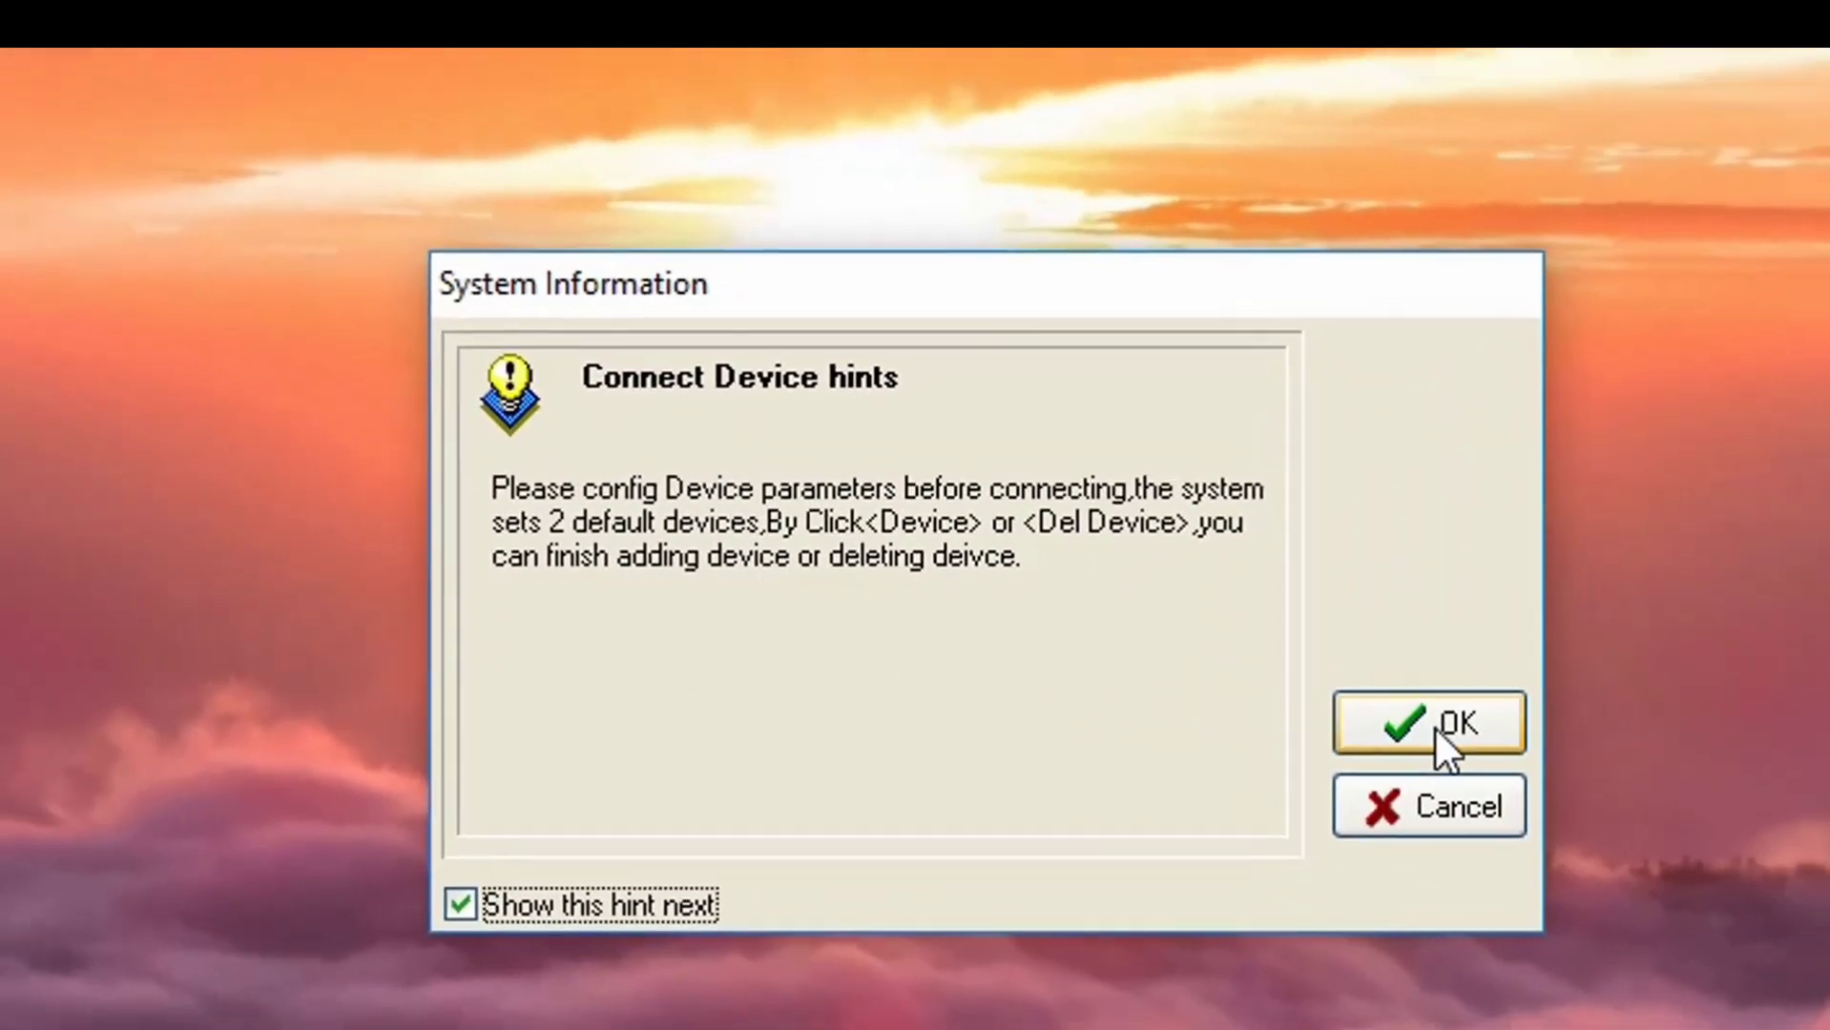
pyautogui.click(1450, 732)
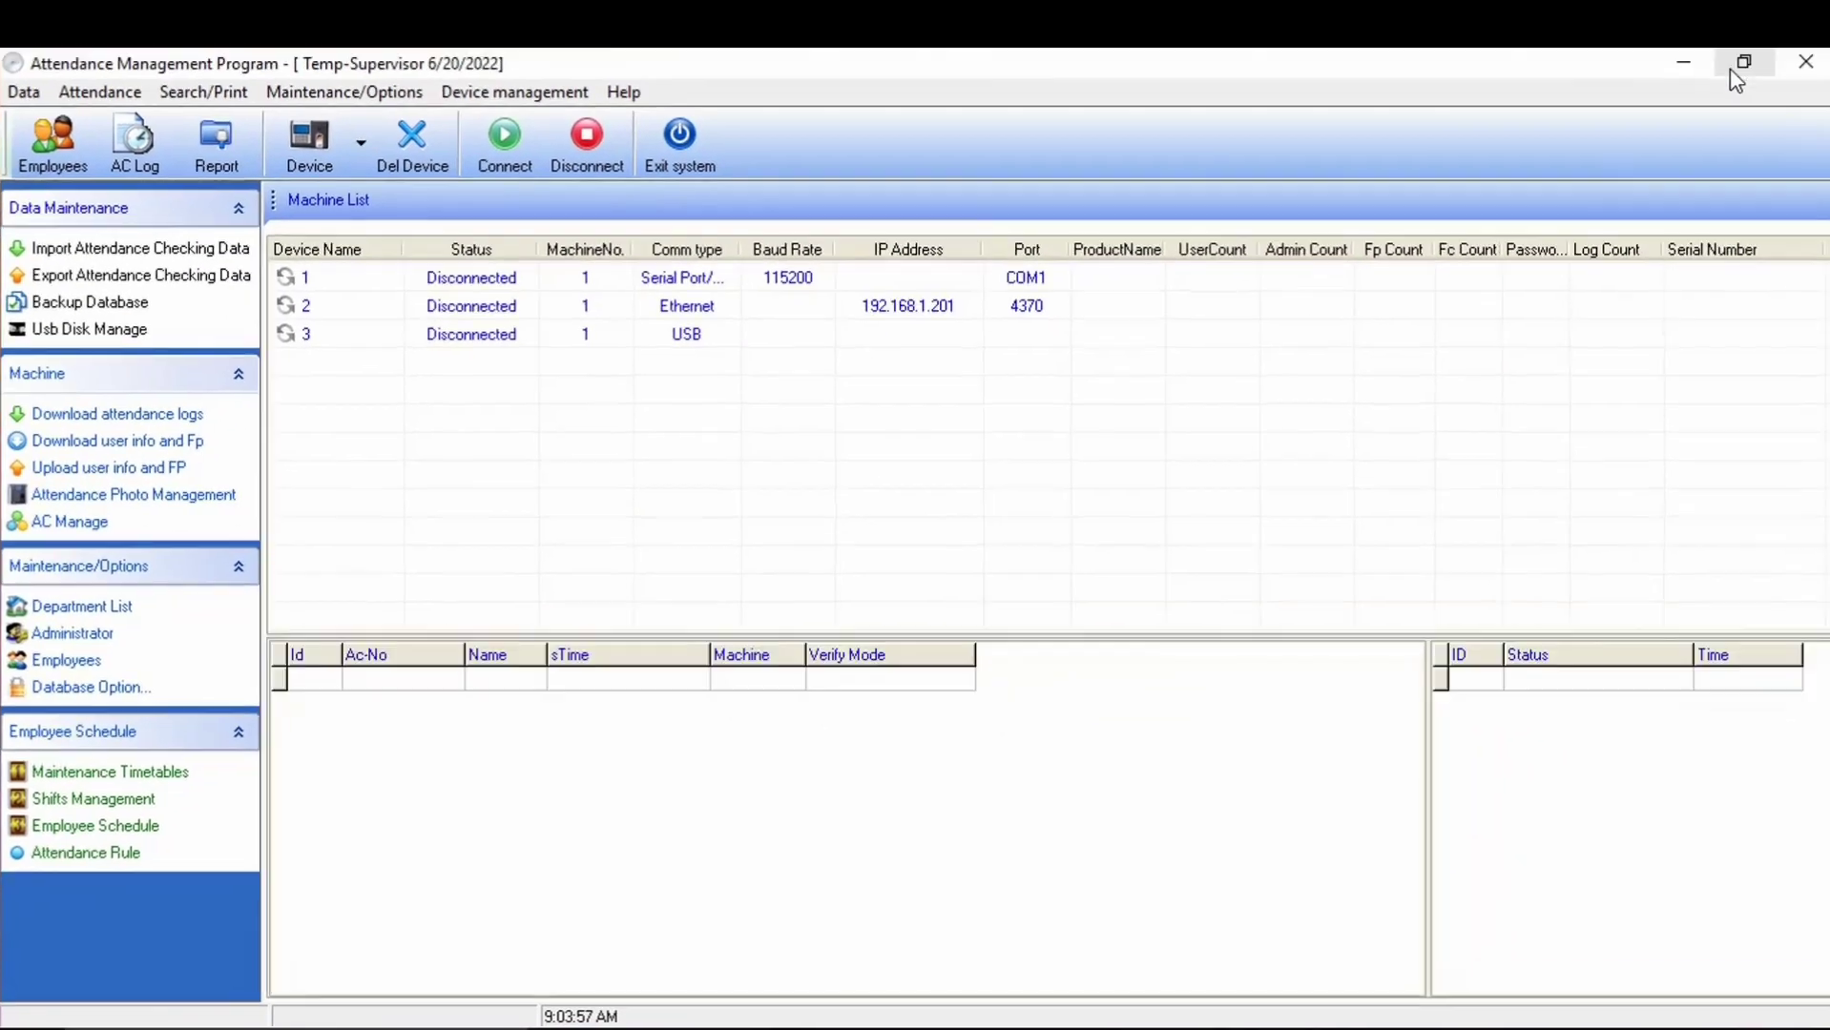
pyautogui.click(1735, 68)
# Edit the current Ethernet device 2, rename it Name, and keep the IP address 192.168.1.201 and port 4370
pyautogui.click(489, 314)
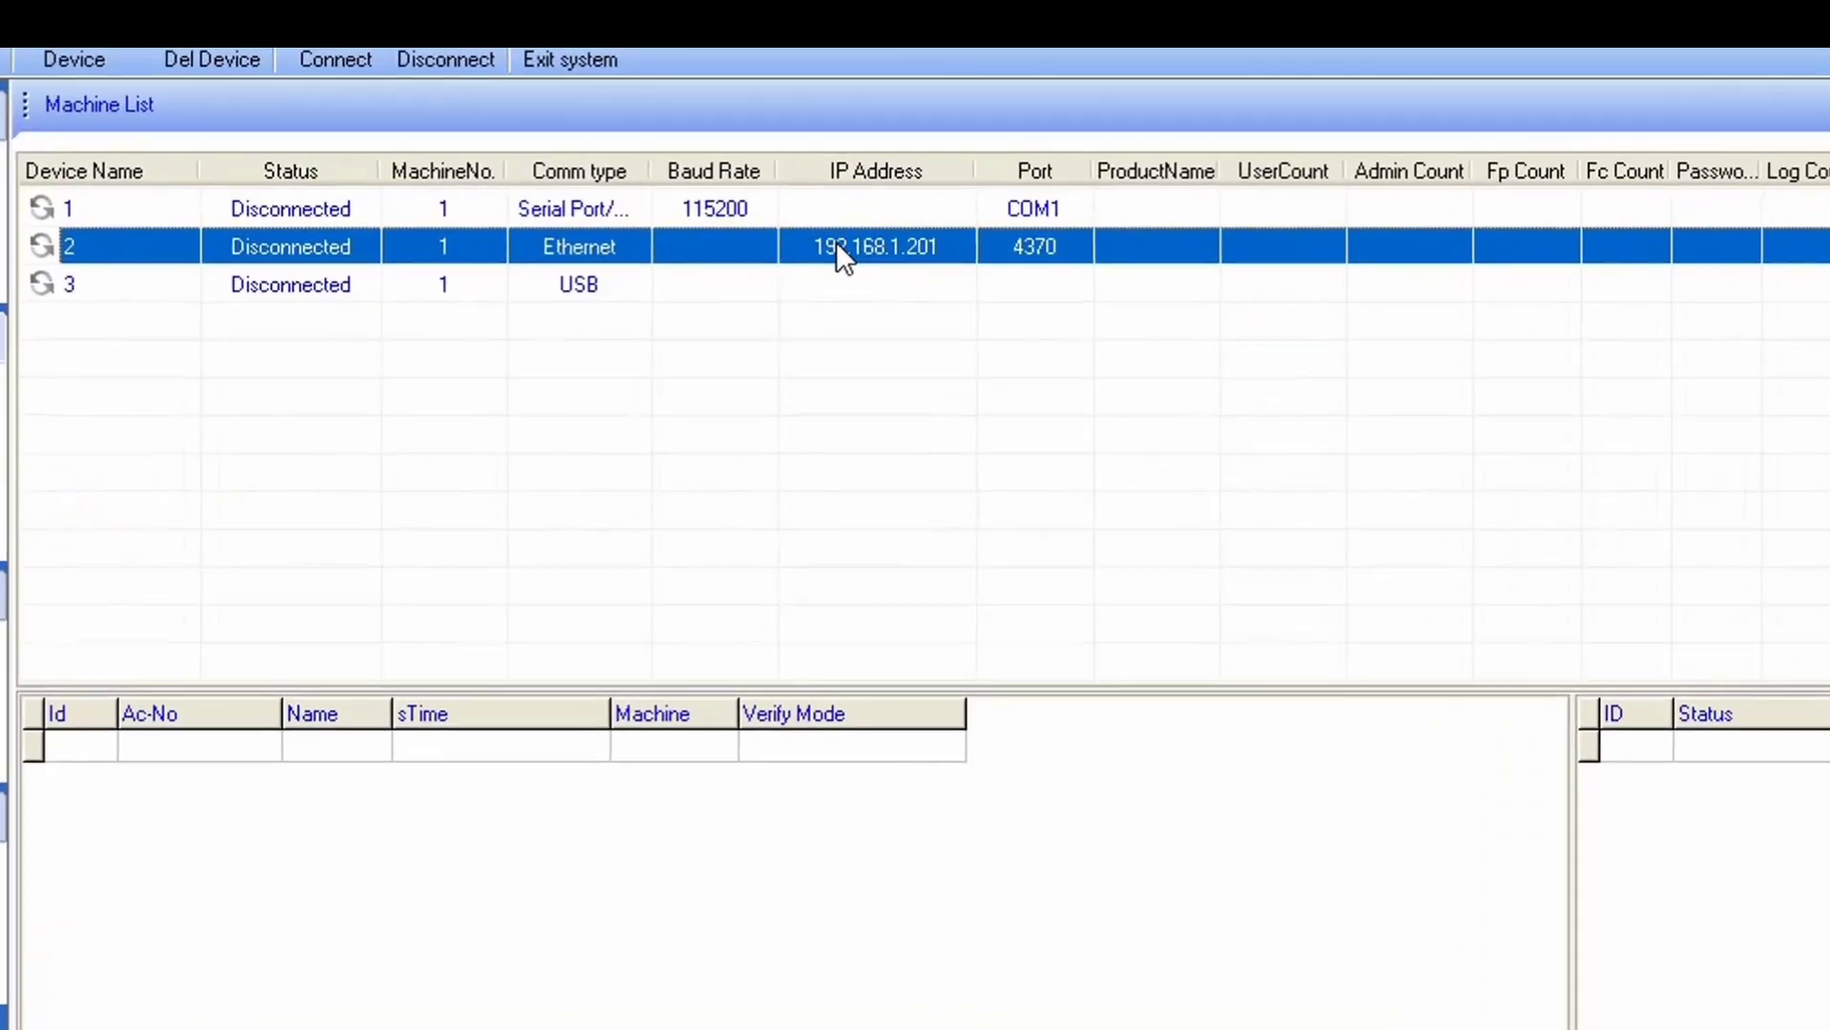
pyautogui.rightClick(877, 304)
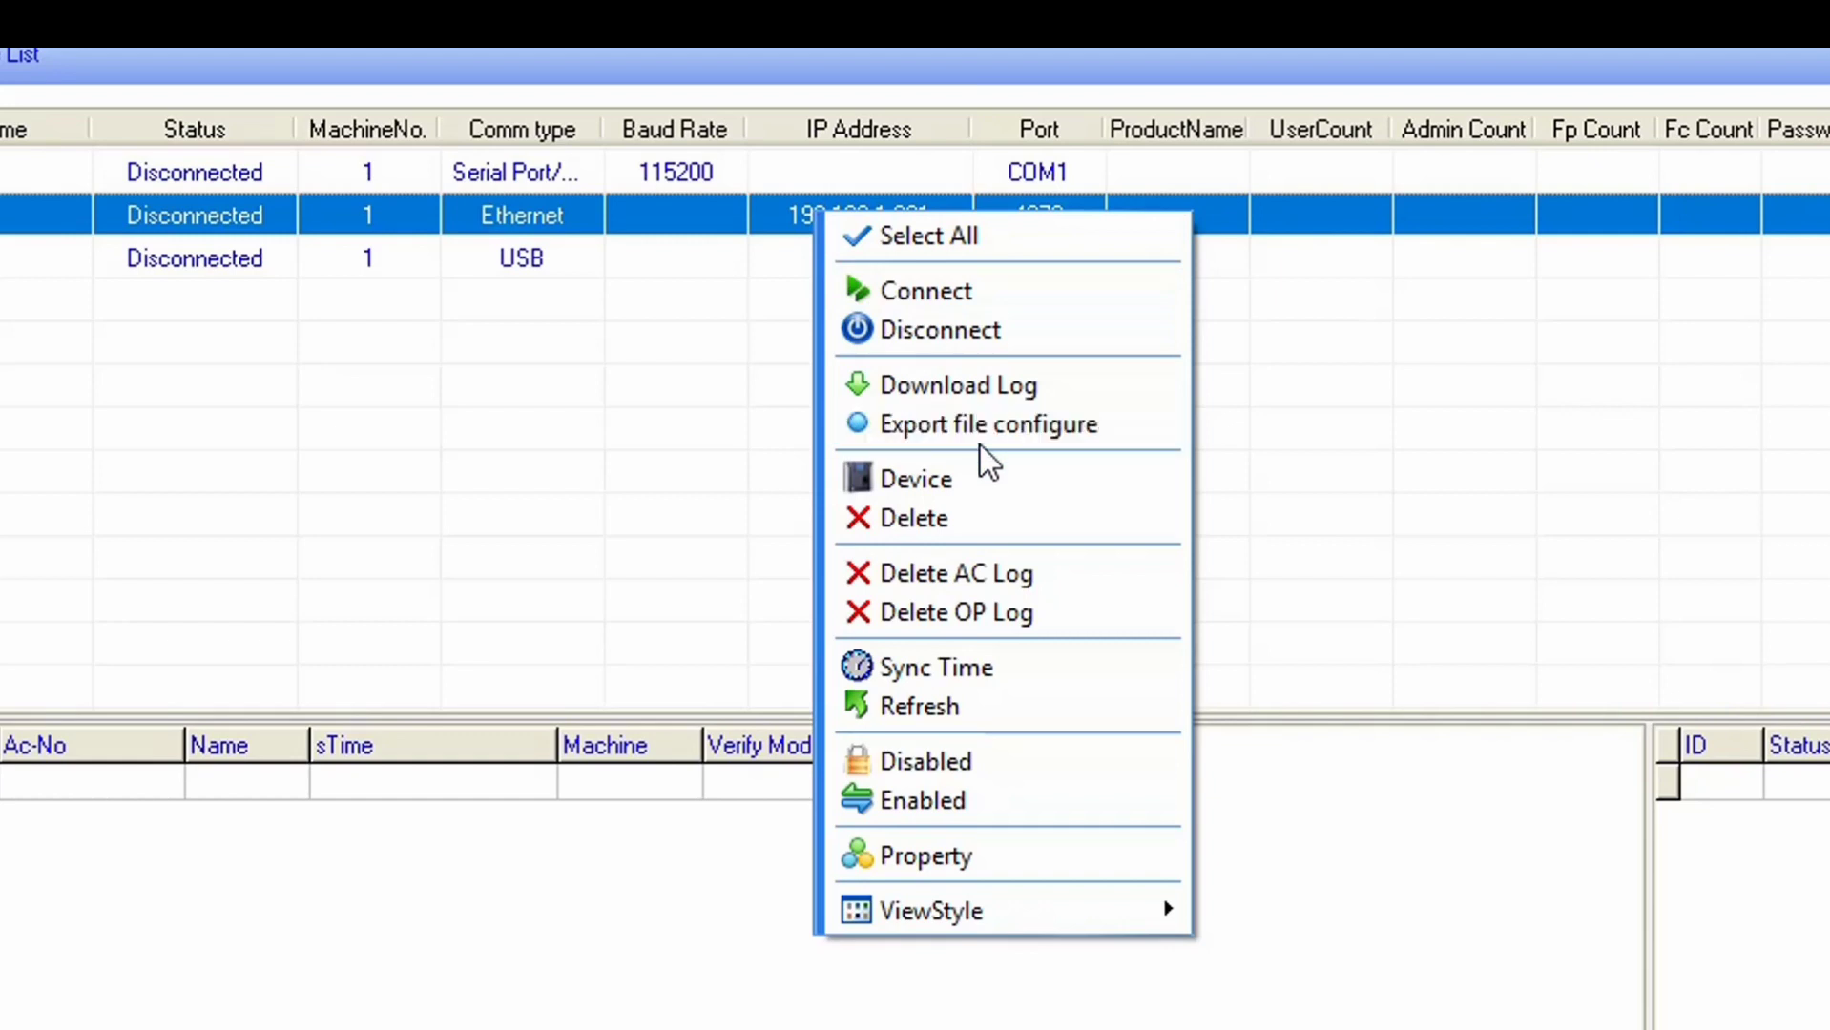
pyautogui.click(930, 489)
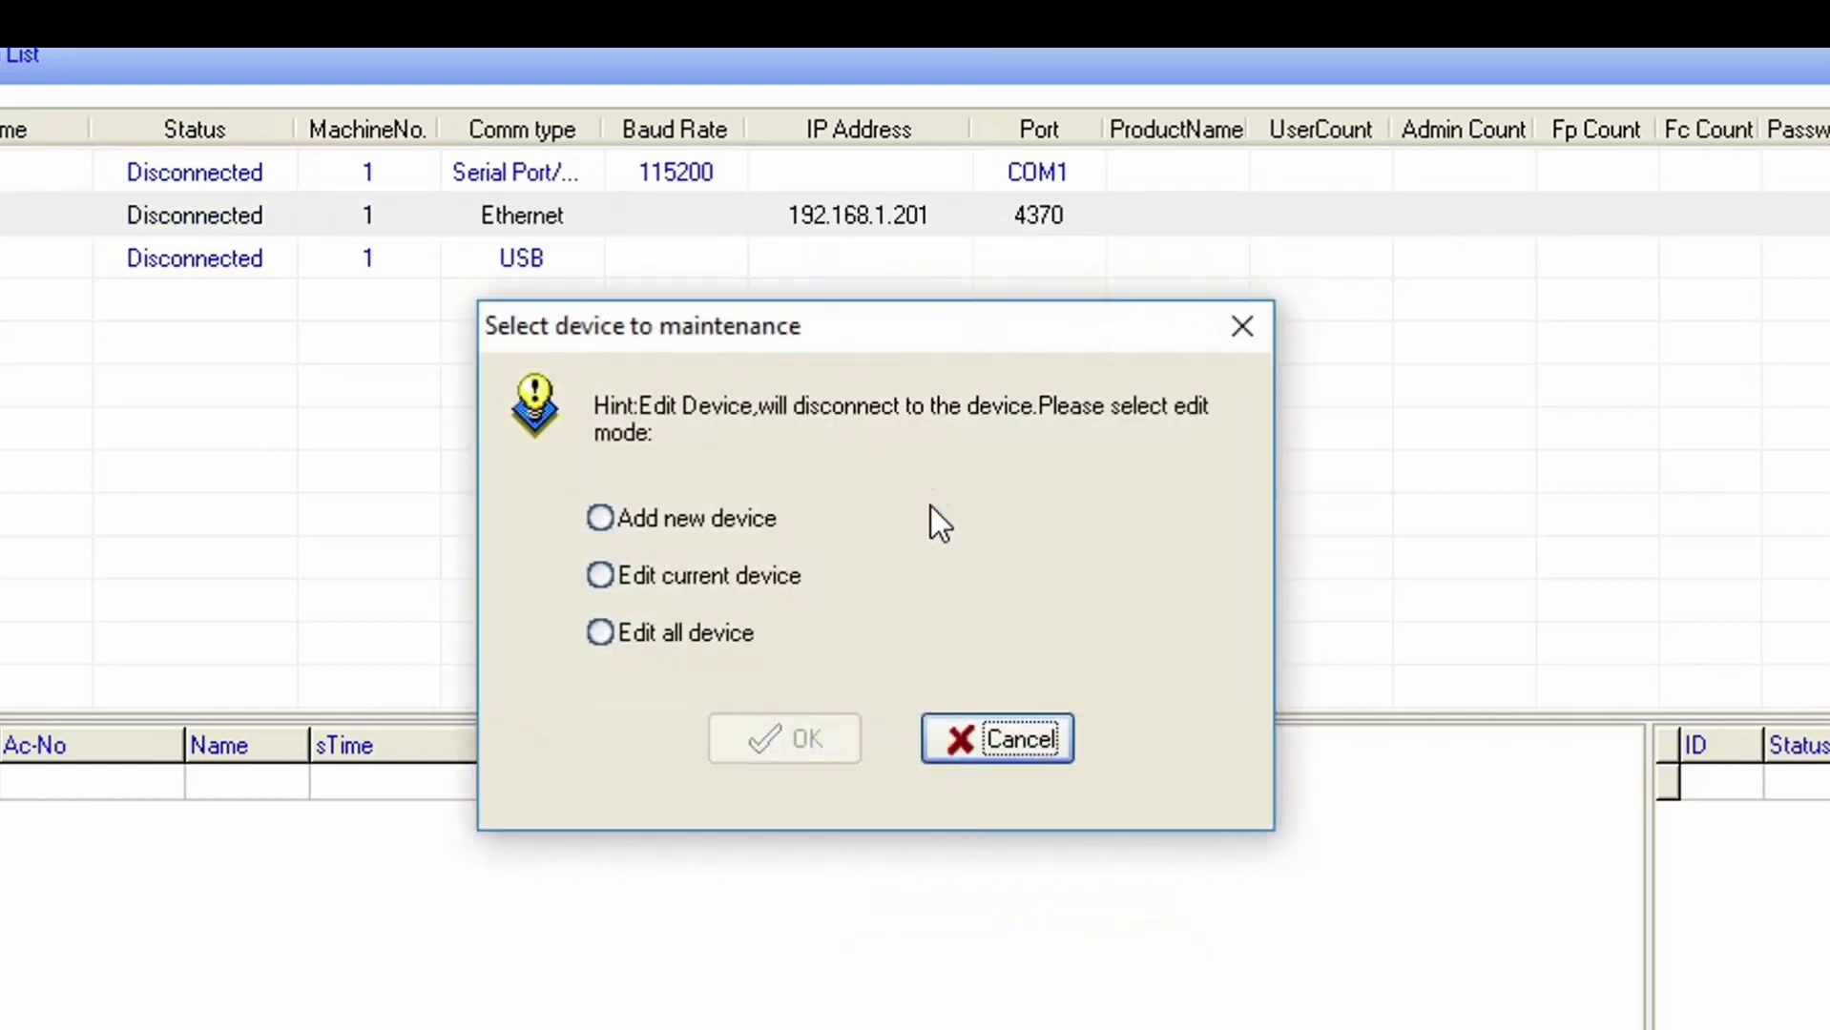
pyautogui.click(629, 589)
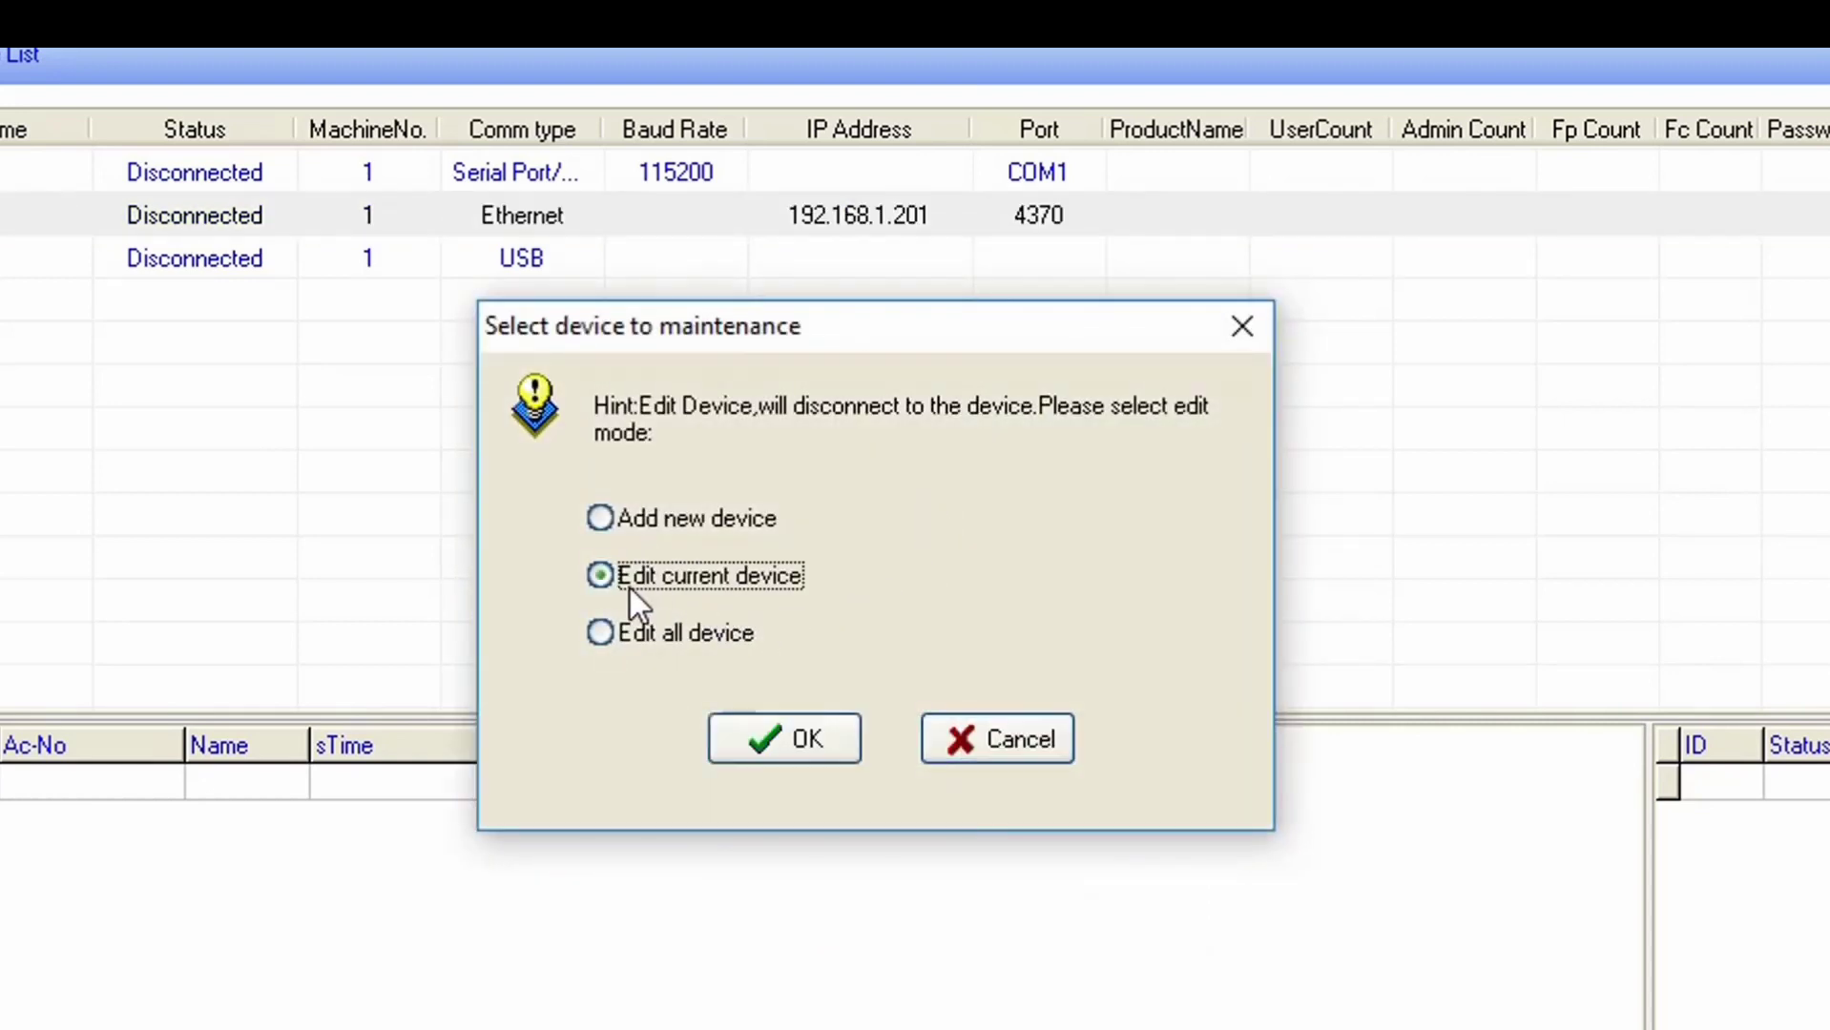
pyautogui.click(797, 745)
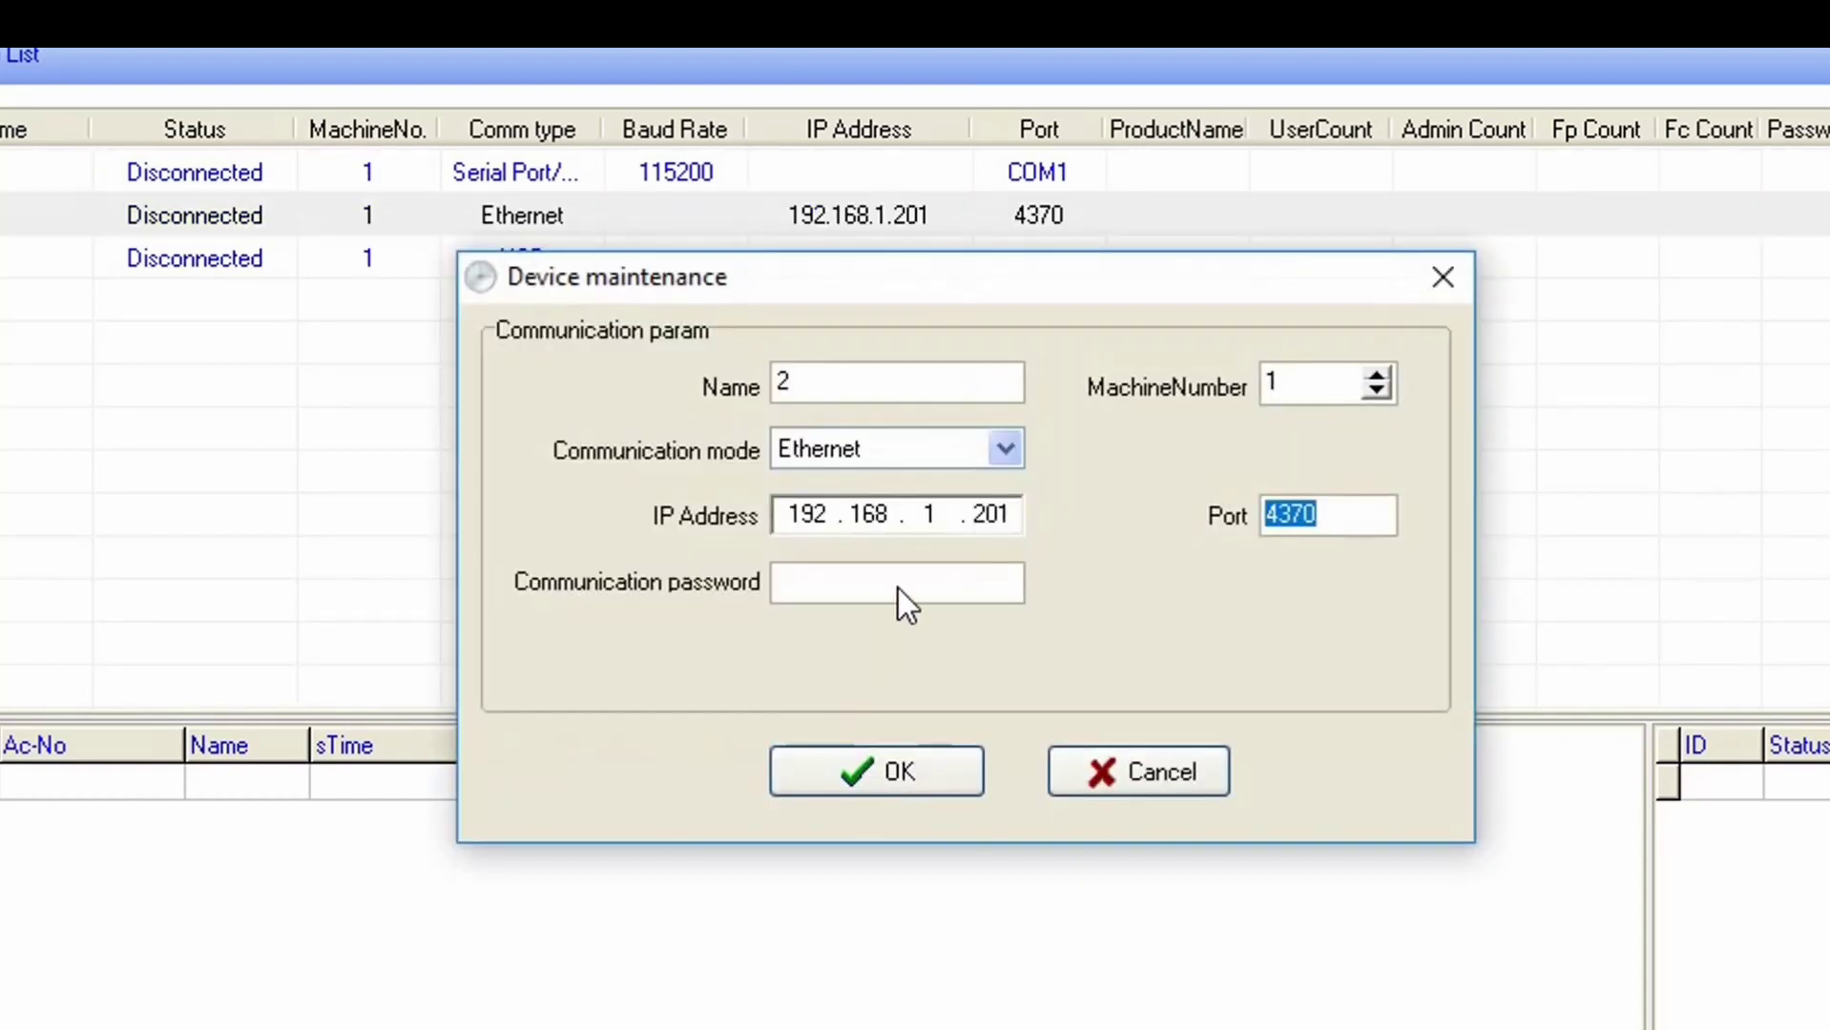
pyautogui.click(998, 517)
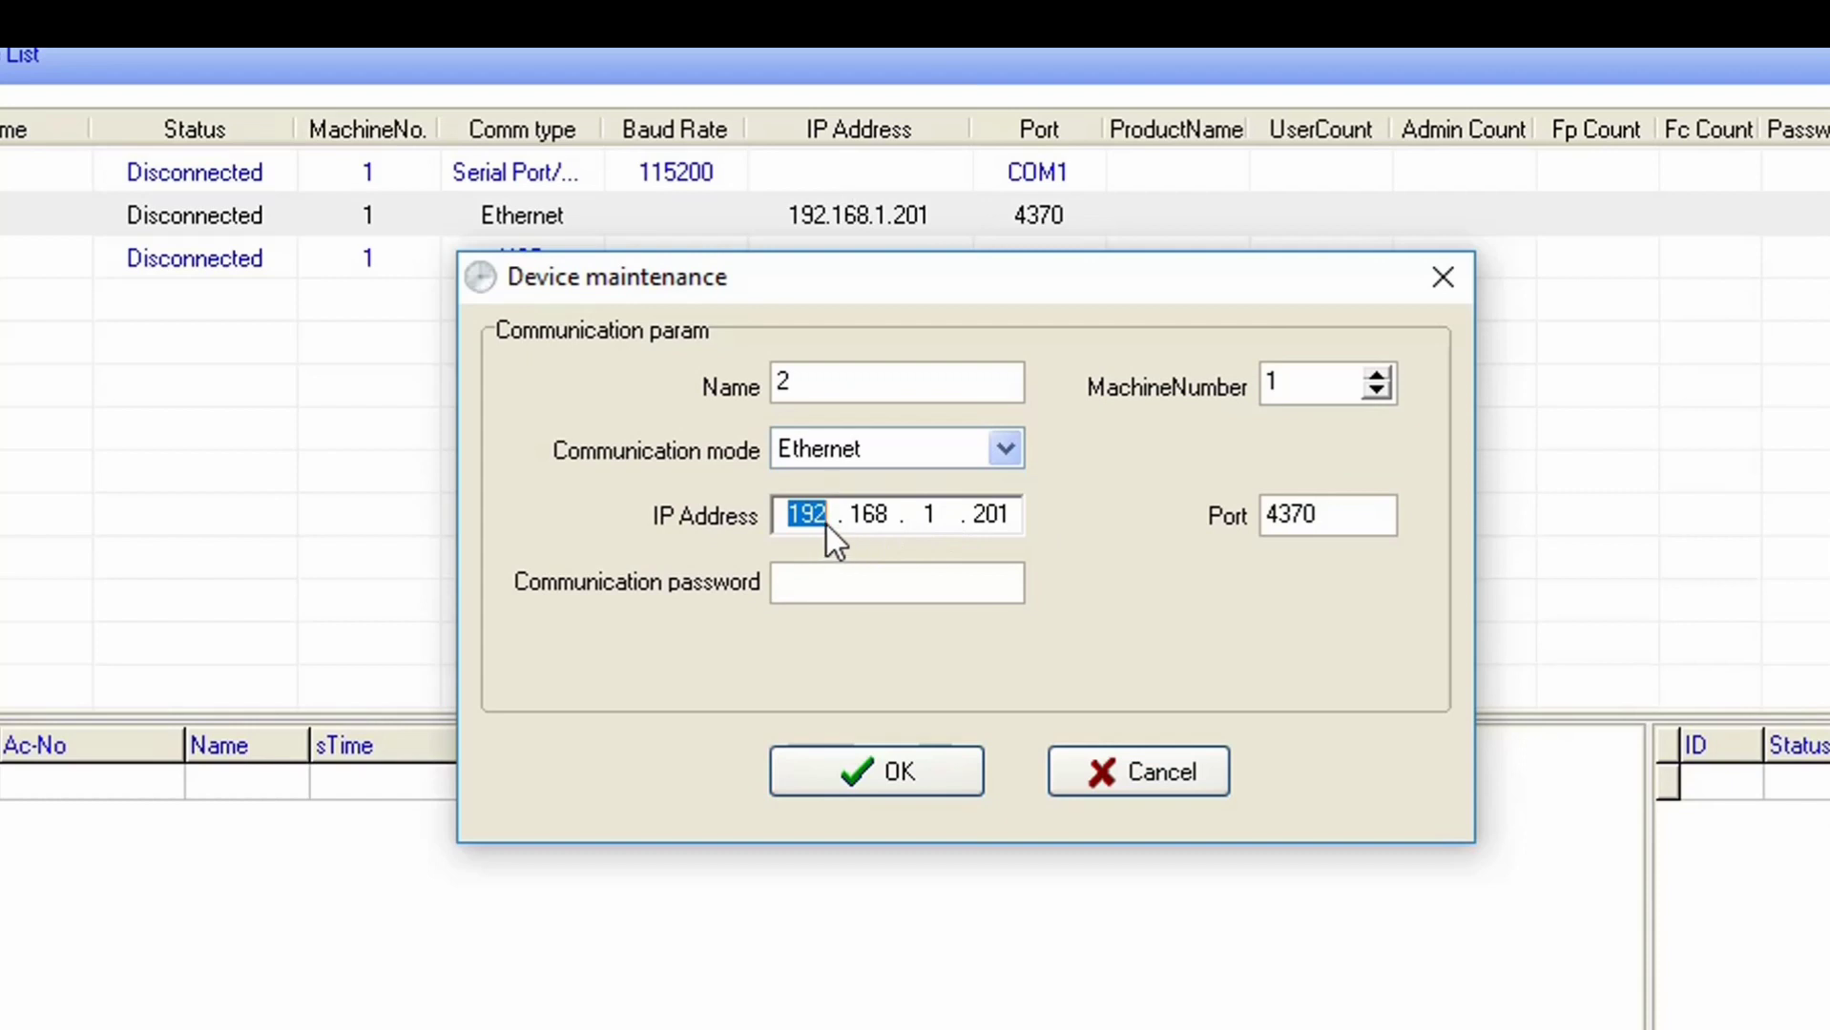
pyautogui.doubleClick(930, 513)
pyautogui.doubleClick(993, 515)
pyautogui.click(834, 398)
pyautogui.write('Name')
pyautogui.click(911, 768)
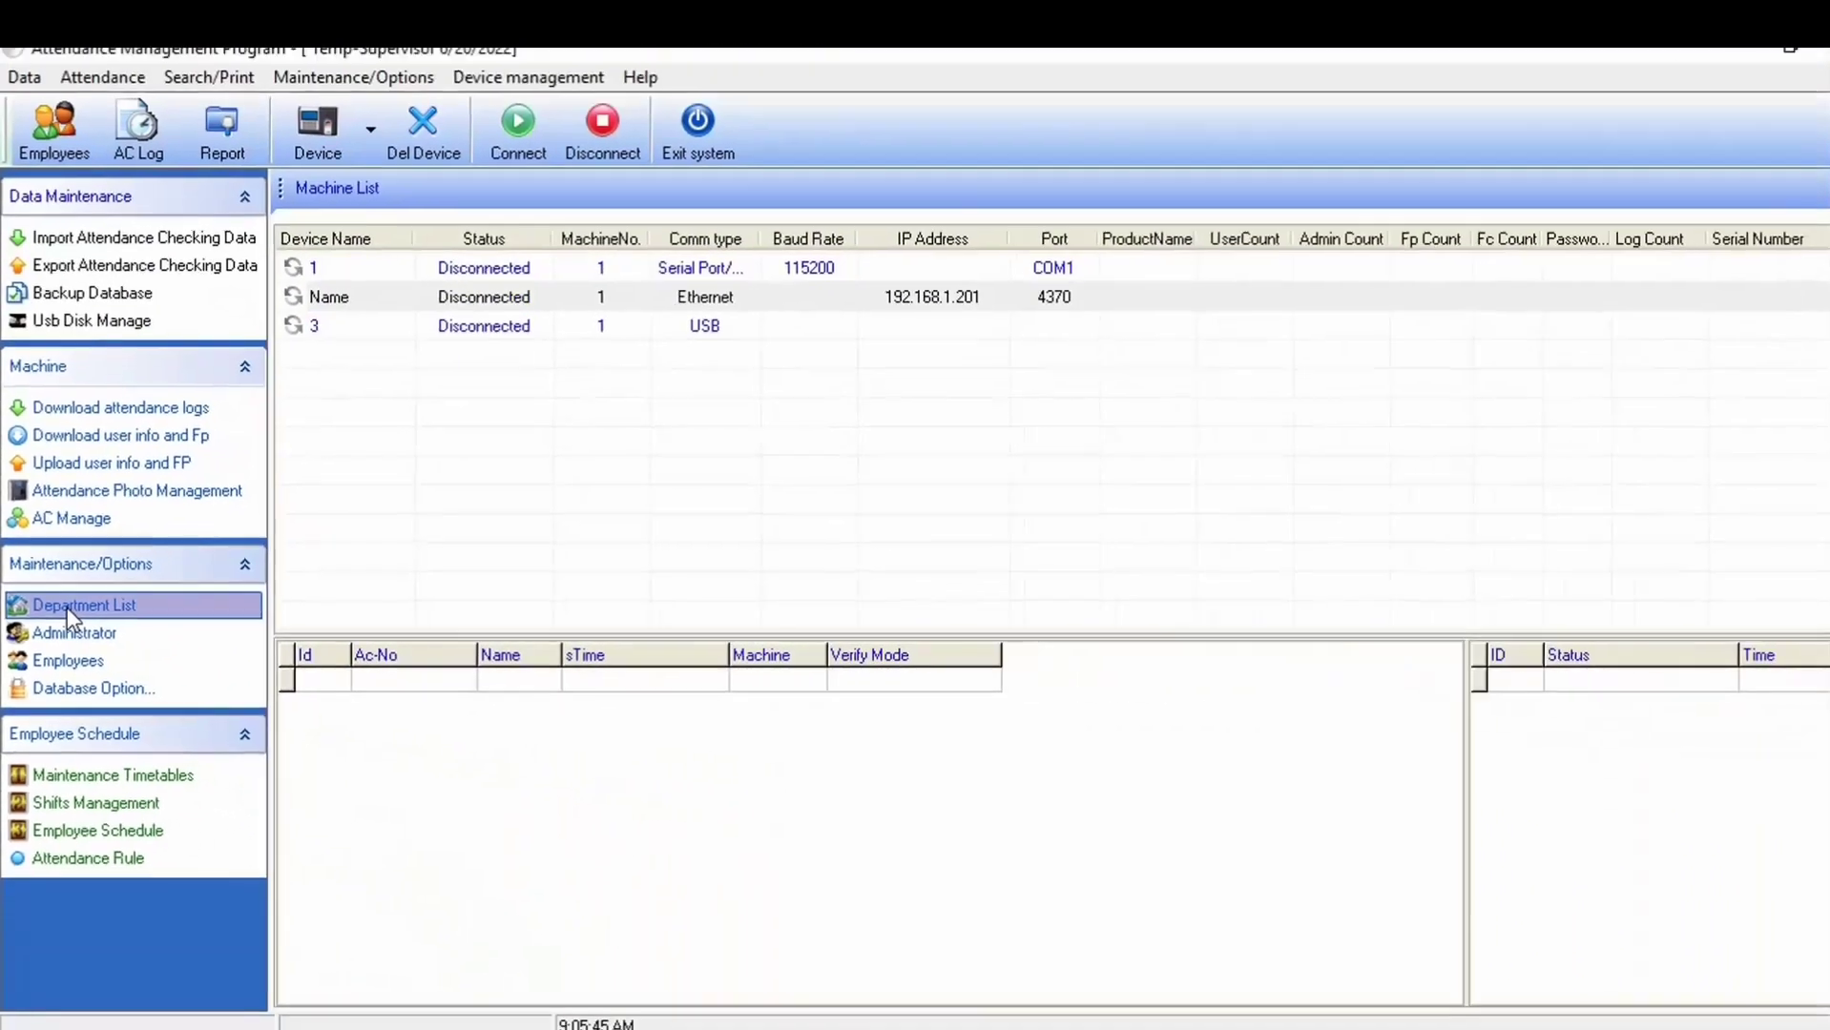
# Rename the OUR COMPANY department to Star in the department list and close Department Management
pyautogui.click(200, 540)
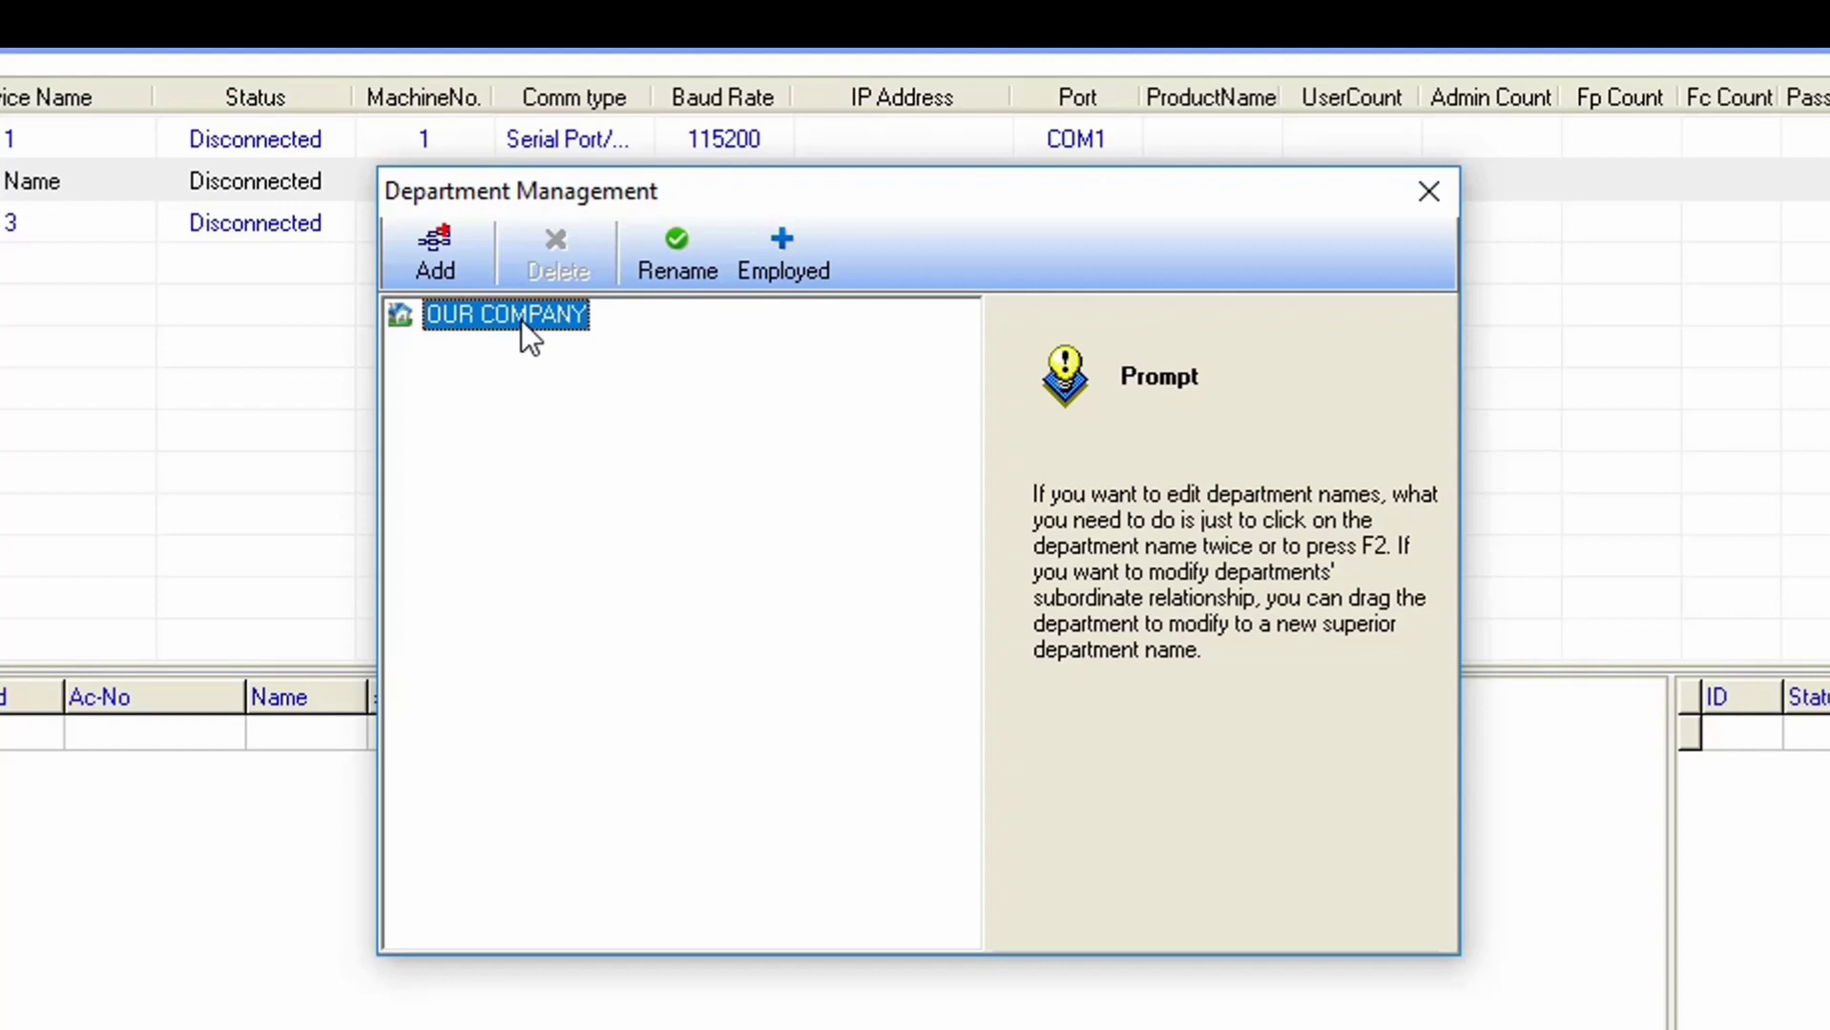
pyautogui.click(683, 262)
pyautogui.click(593, 316)
pyautogui.write('Star')
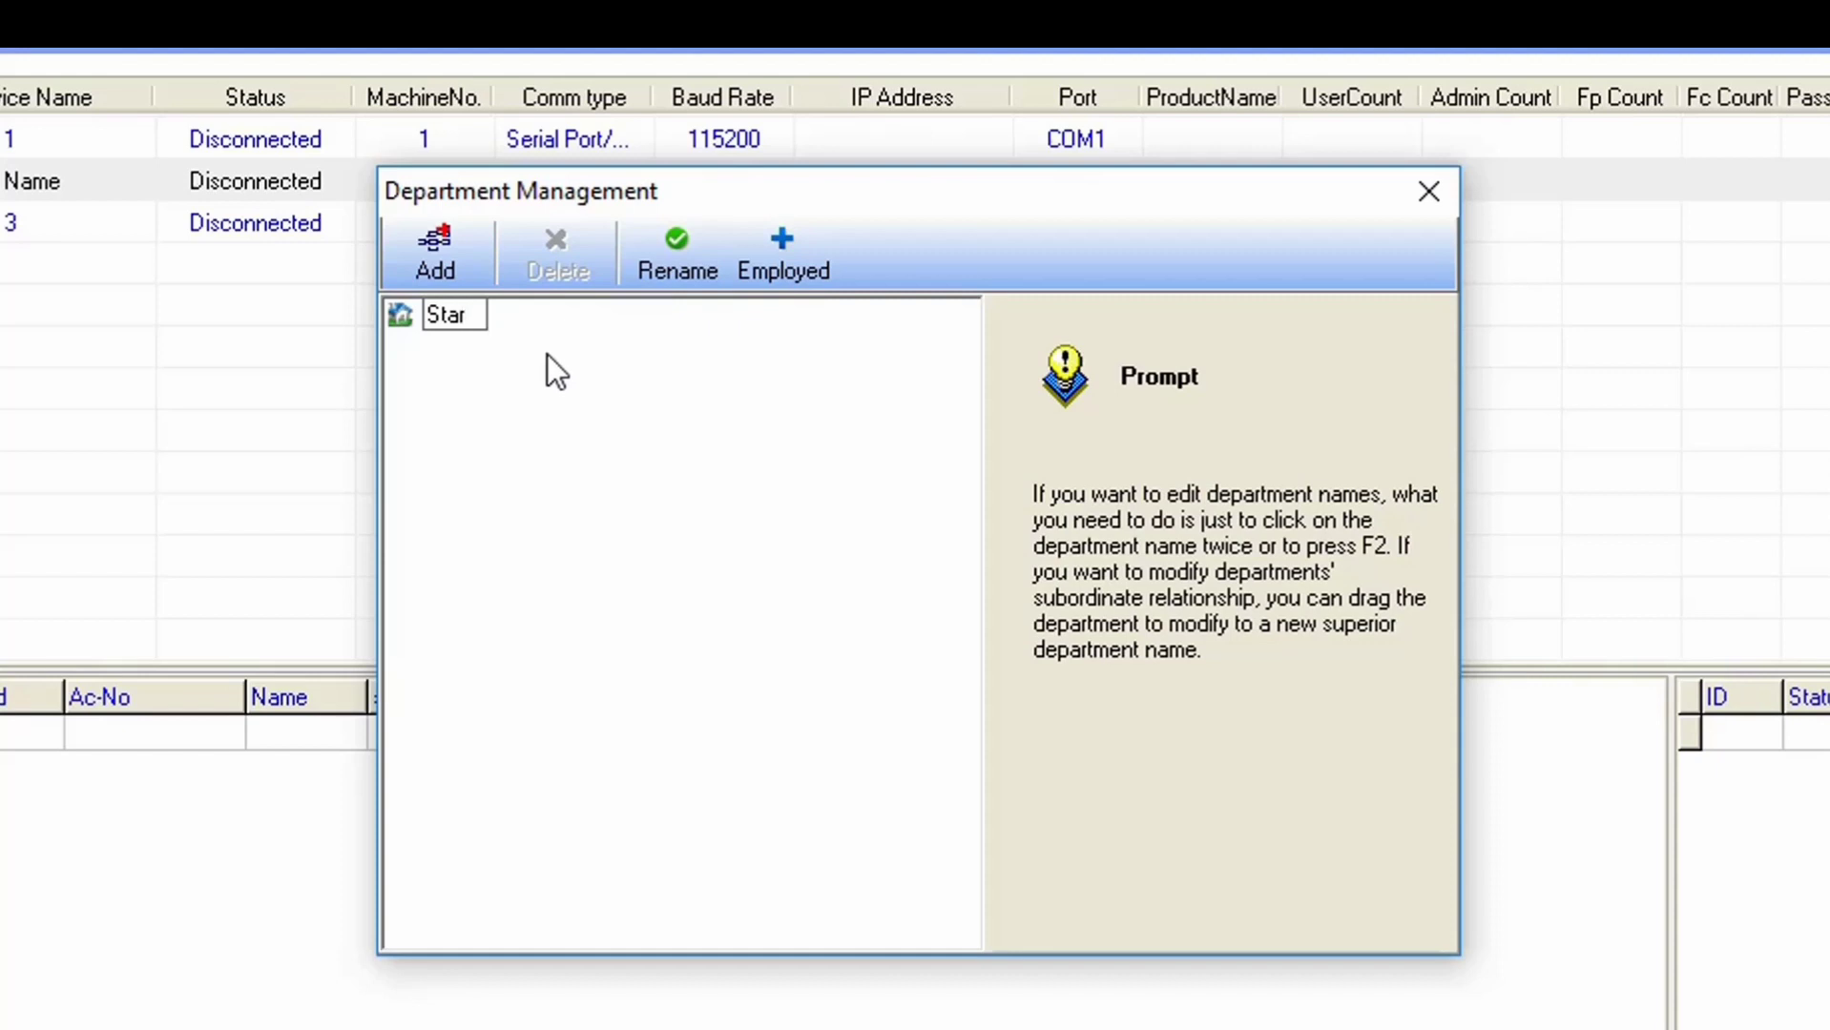
pyautogui.press('Return')
pyautogui.click(1428, 186)
pyautogui.click(1393, 204)
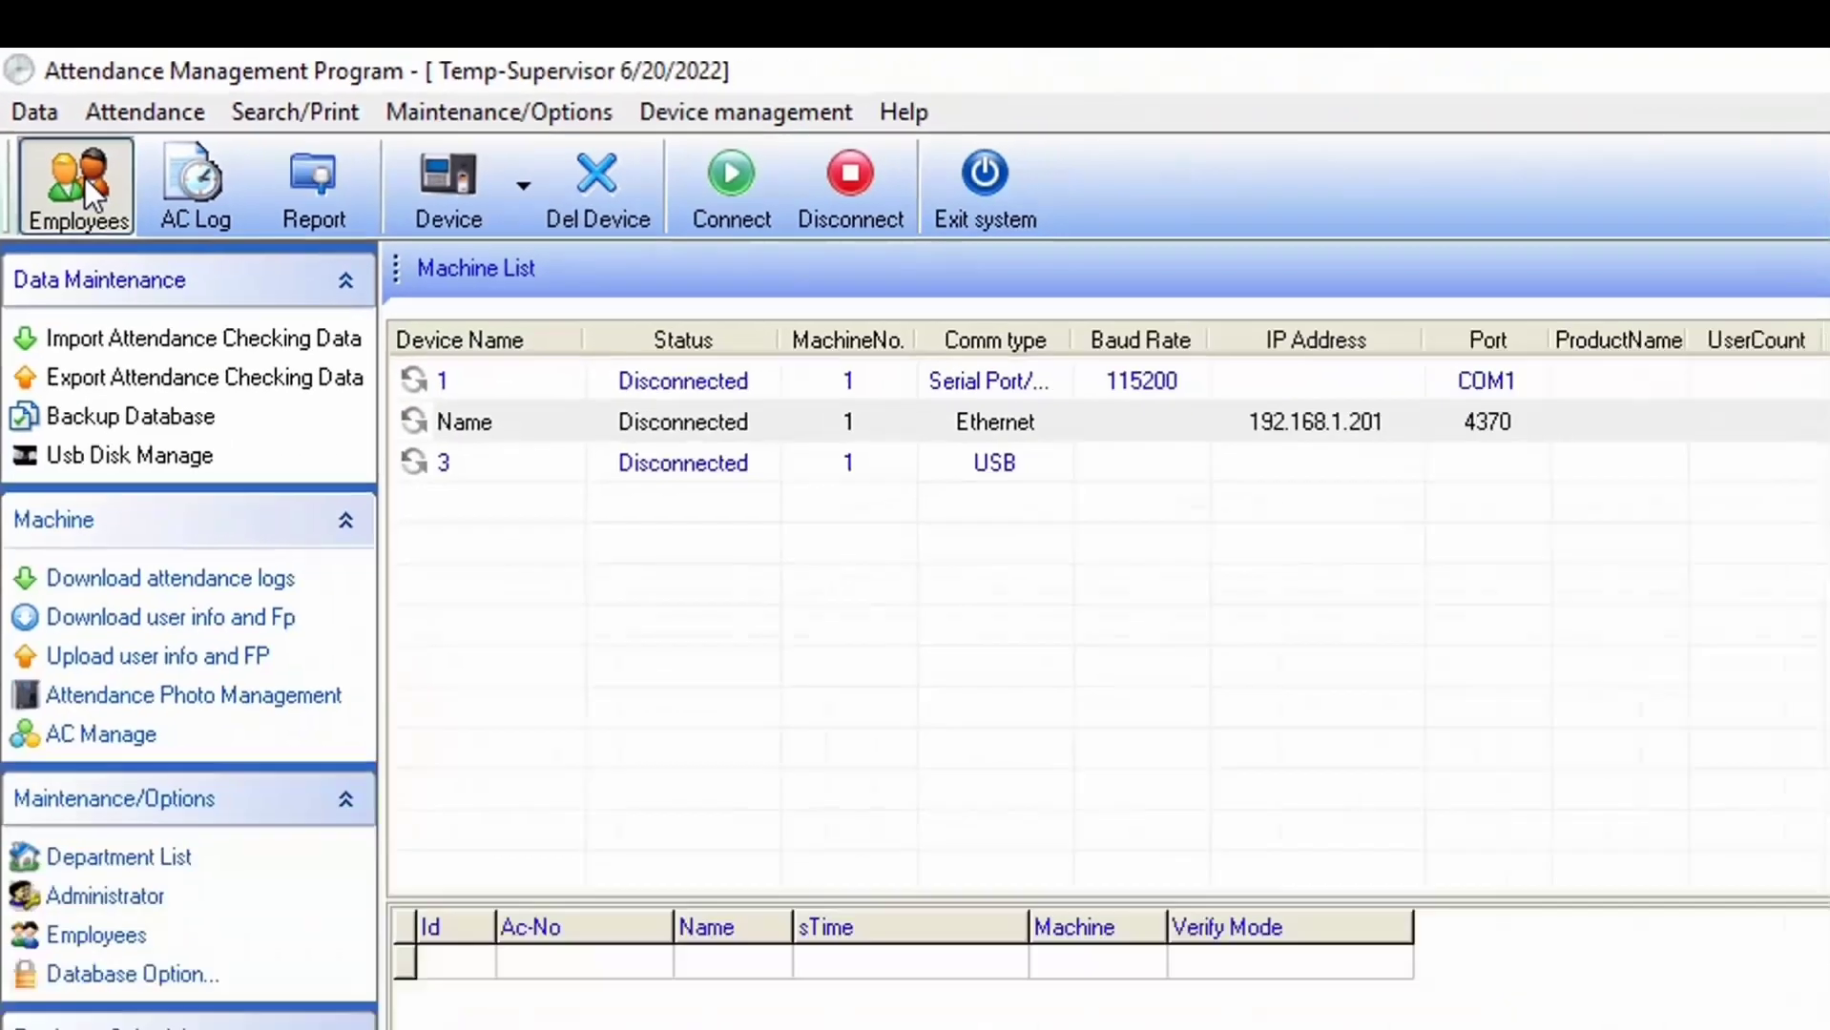
# Open the employee list, select the Star department, and enter the first employee's AC number and name
pyautogui.click(84, 181)
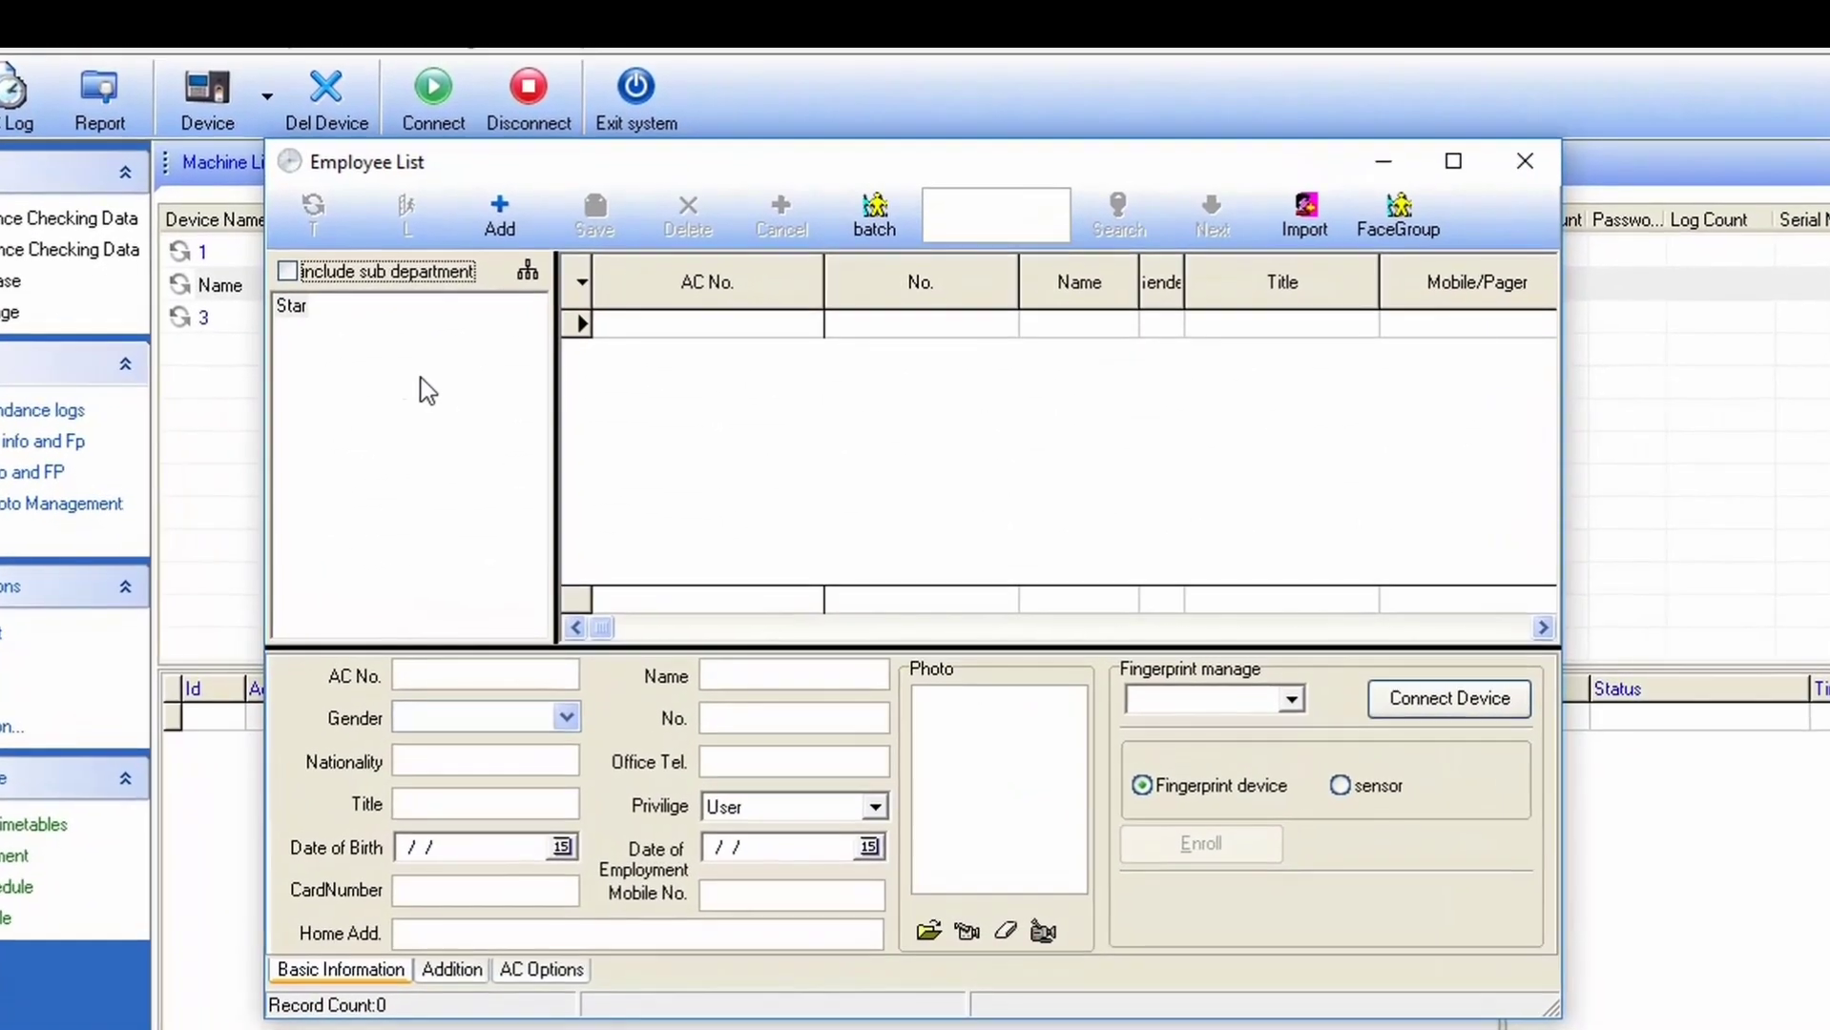
pyautogui.click(291, 305)
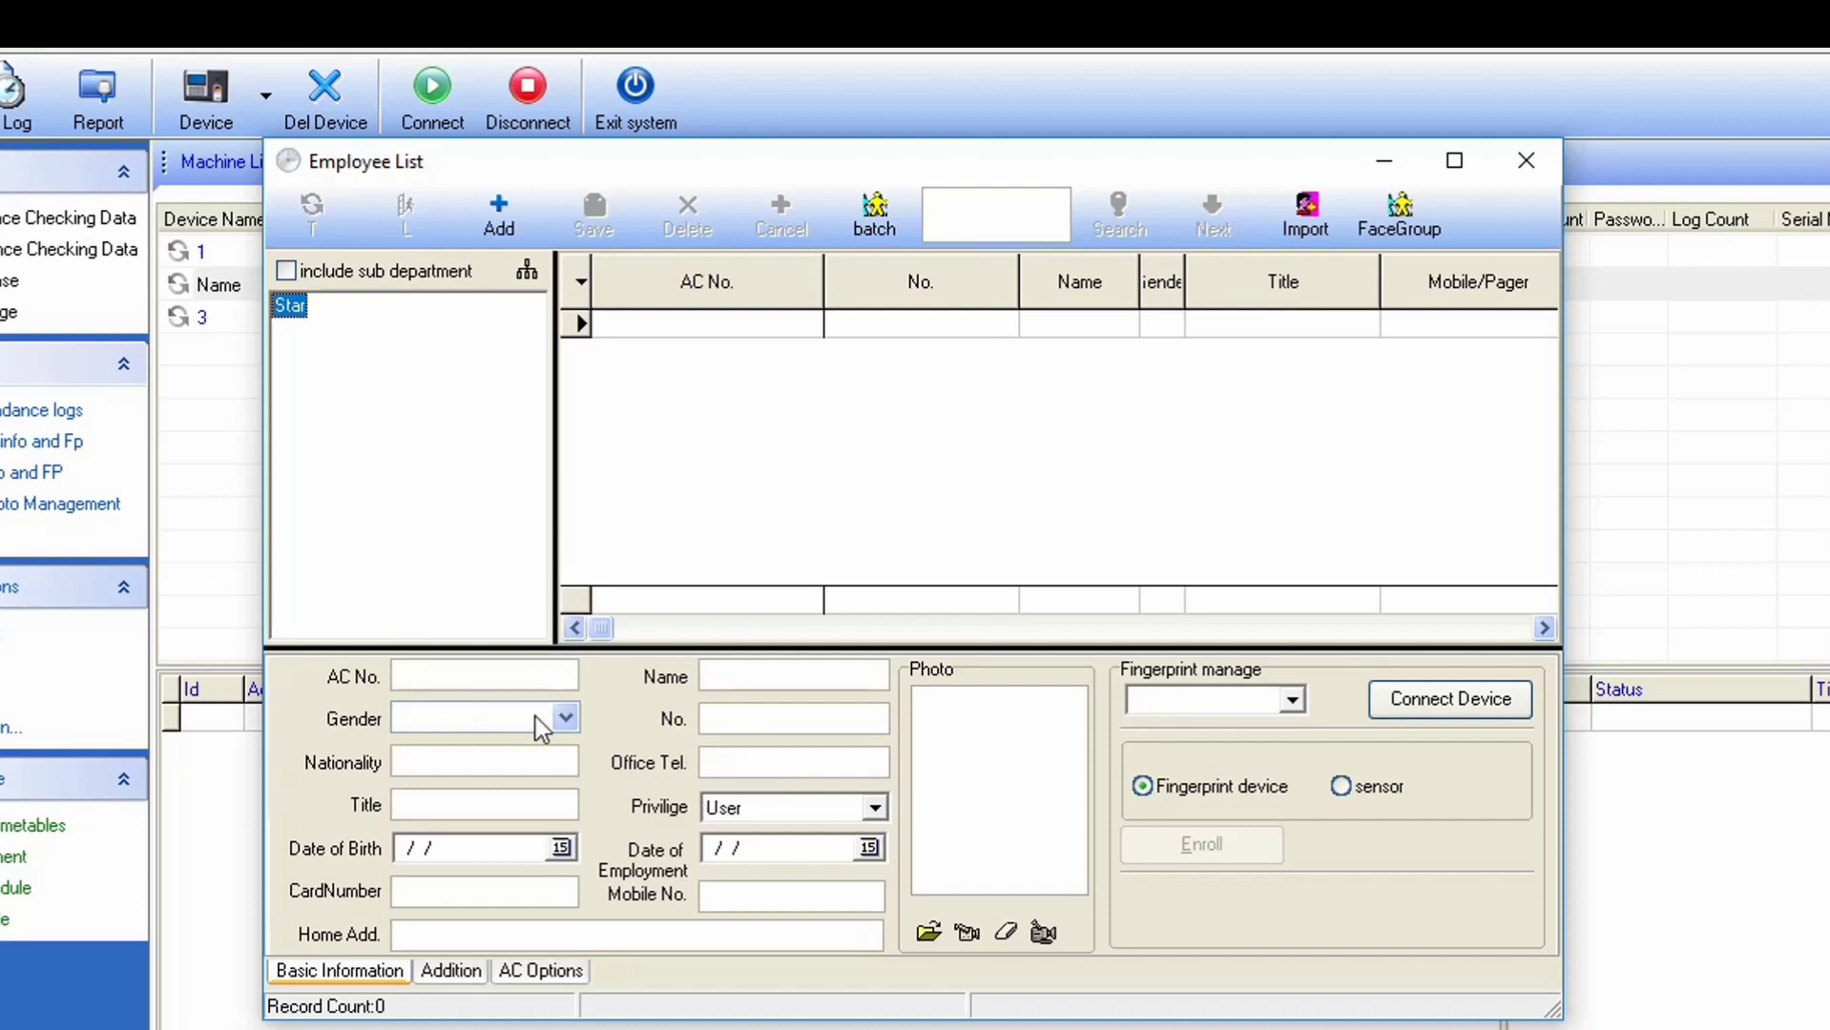
pyautogui.click(472, 674)
pyautogui.write('10')
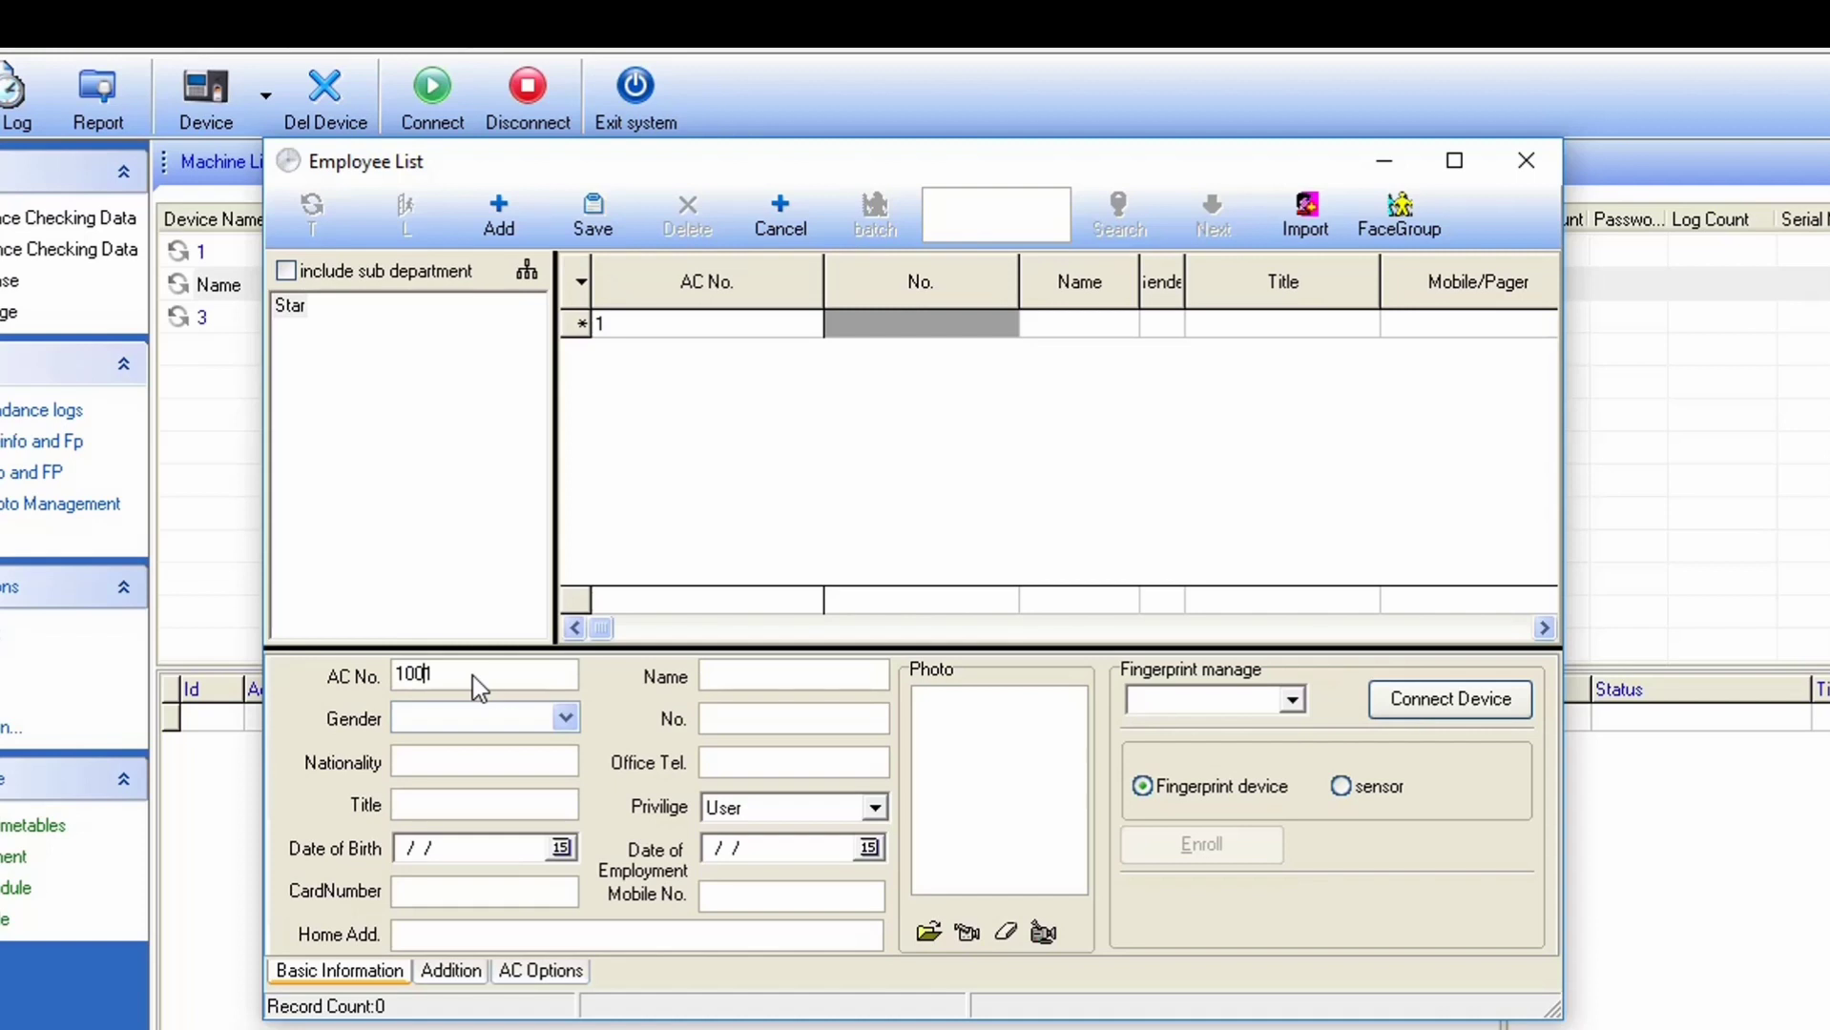
pyautogui.write('01')
pyautogui.click(725, 677)
pyautogui.write('rajib')
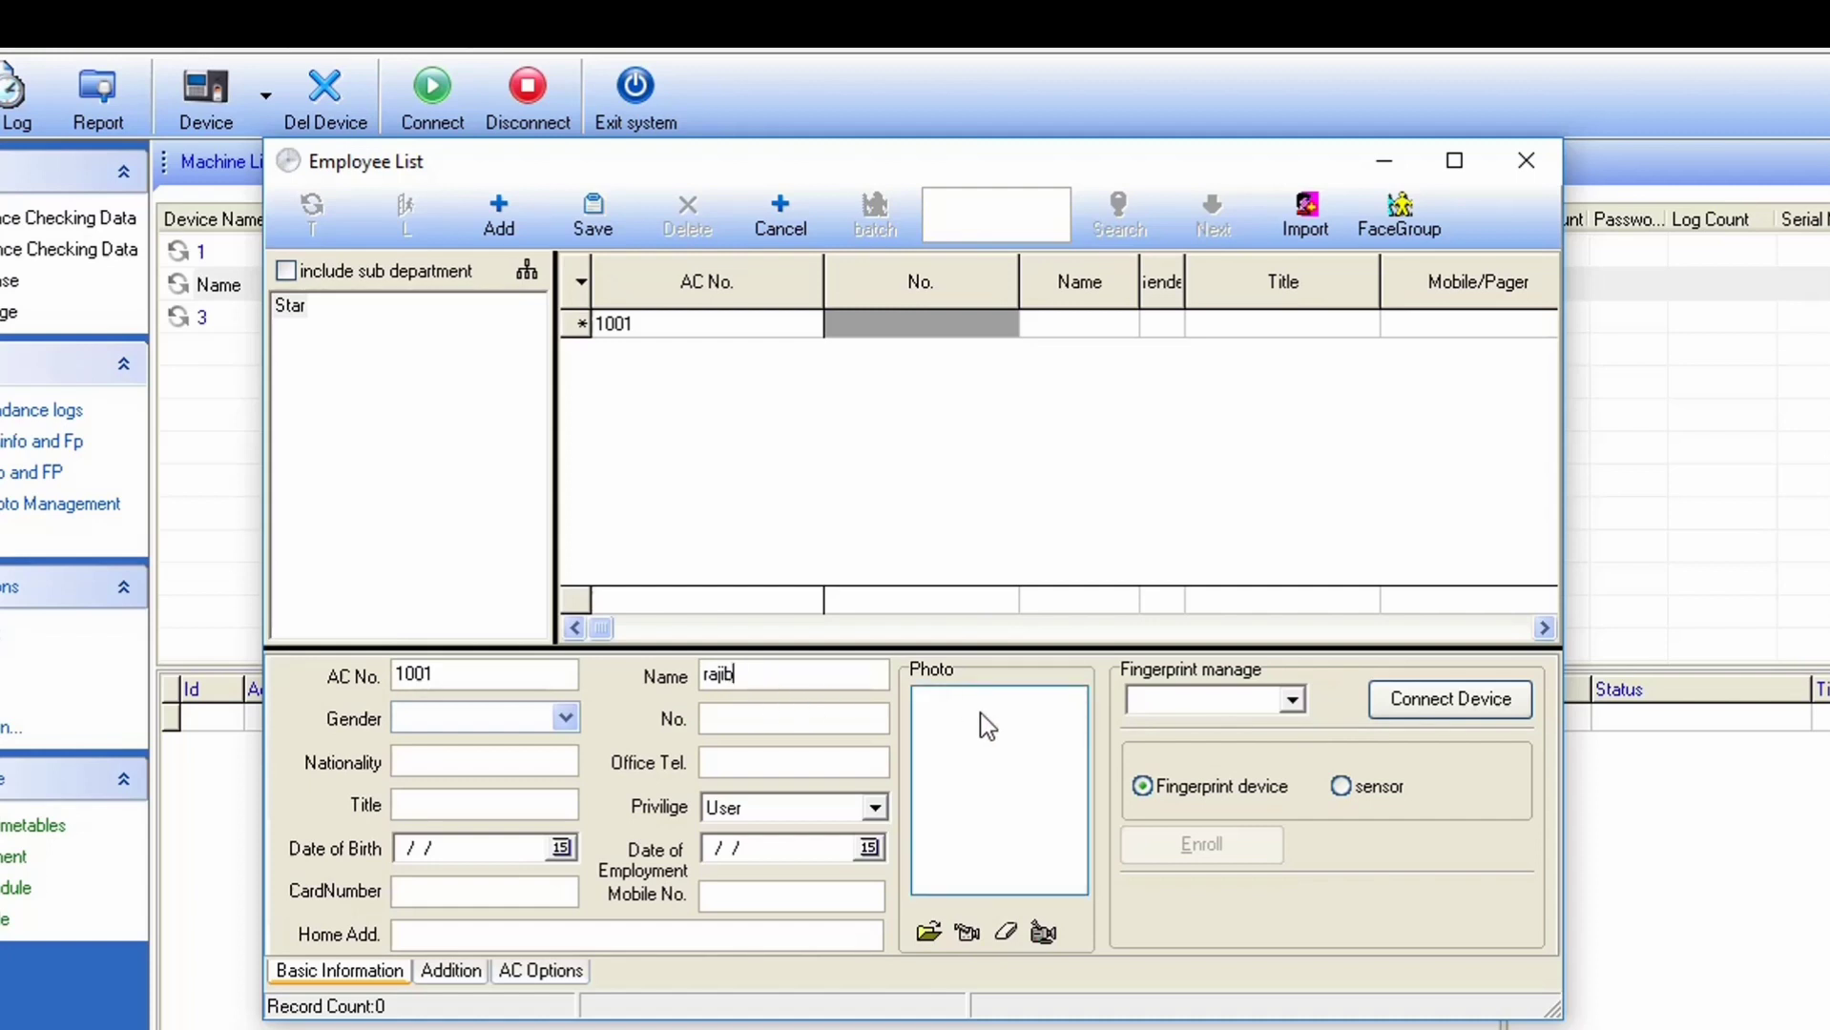
# Set the first employee's gender to Male, enter the mobile number, and save the record
pyautogui.click(563, 720)
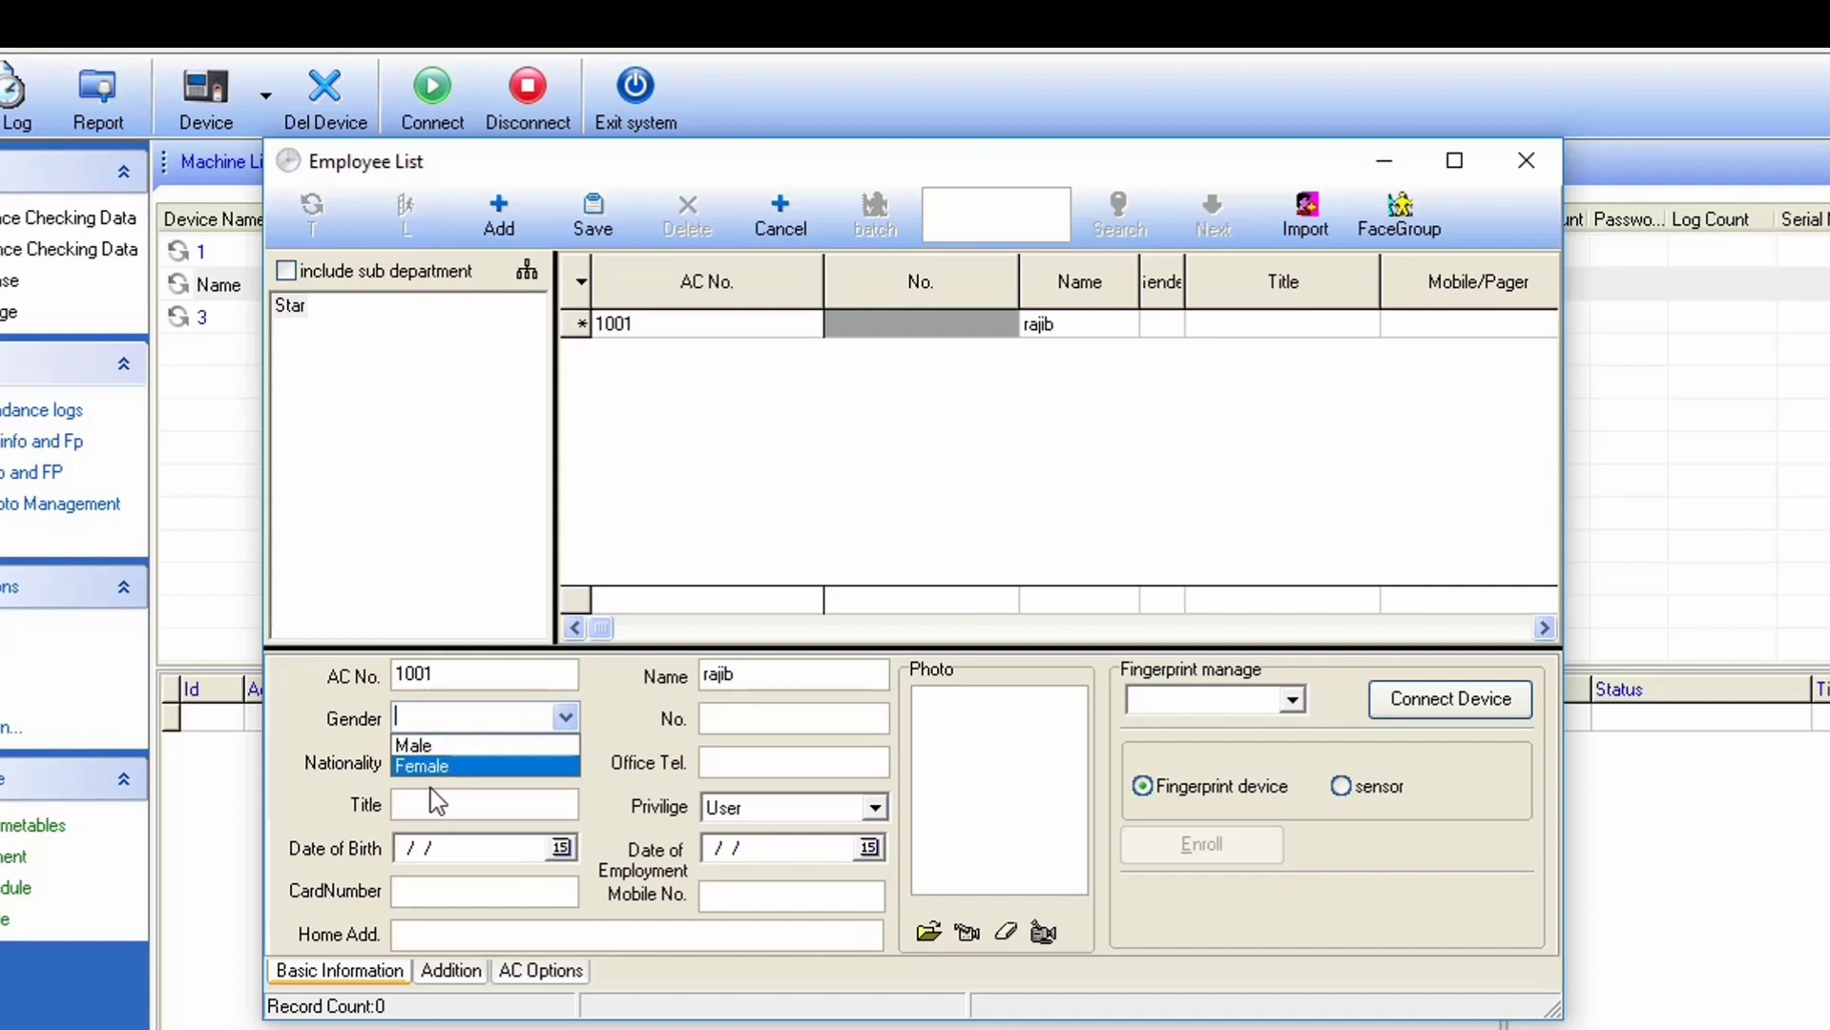
pyautogui.click(429, 748)
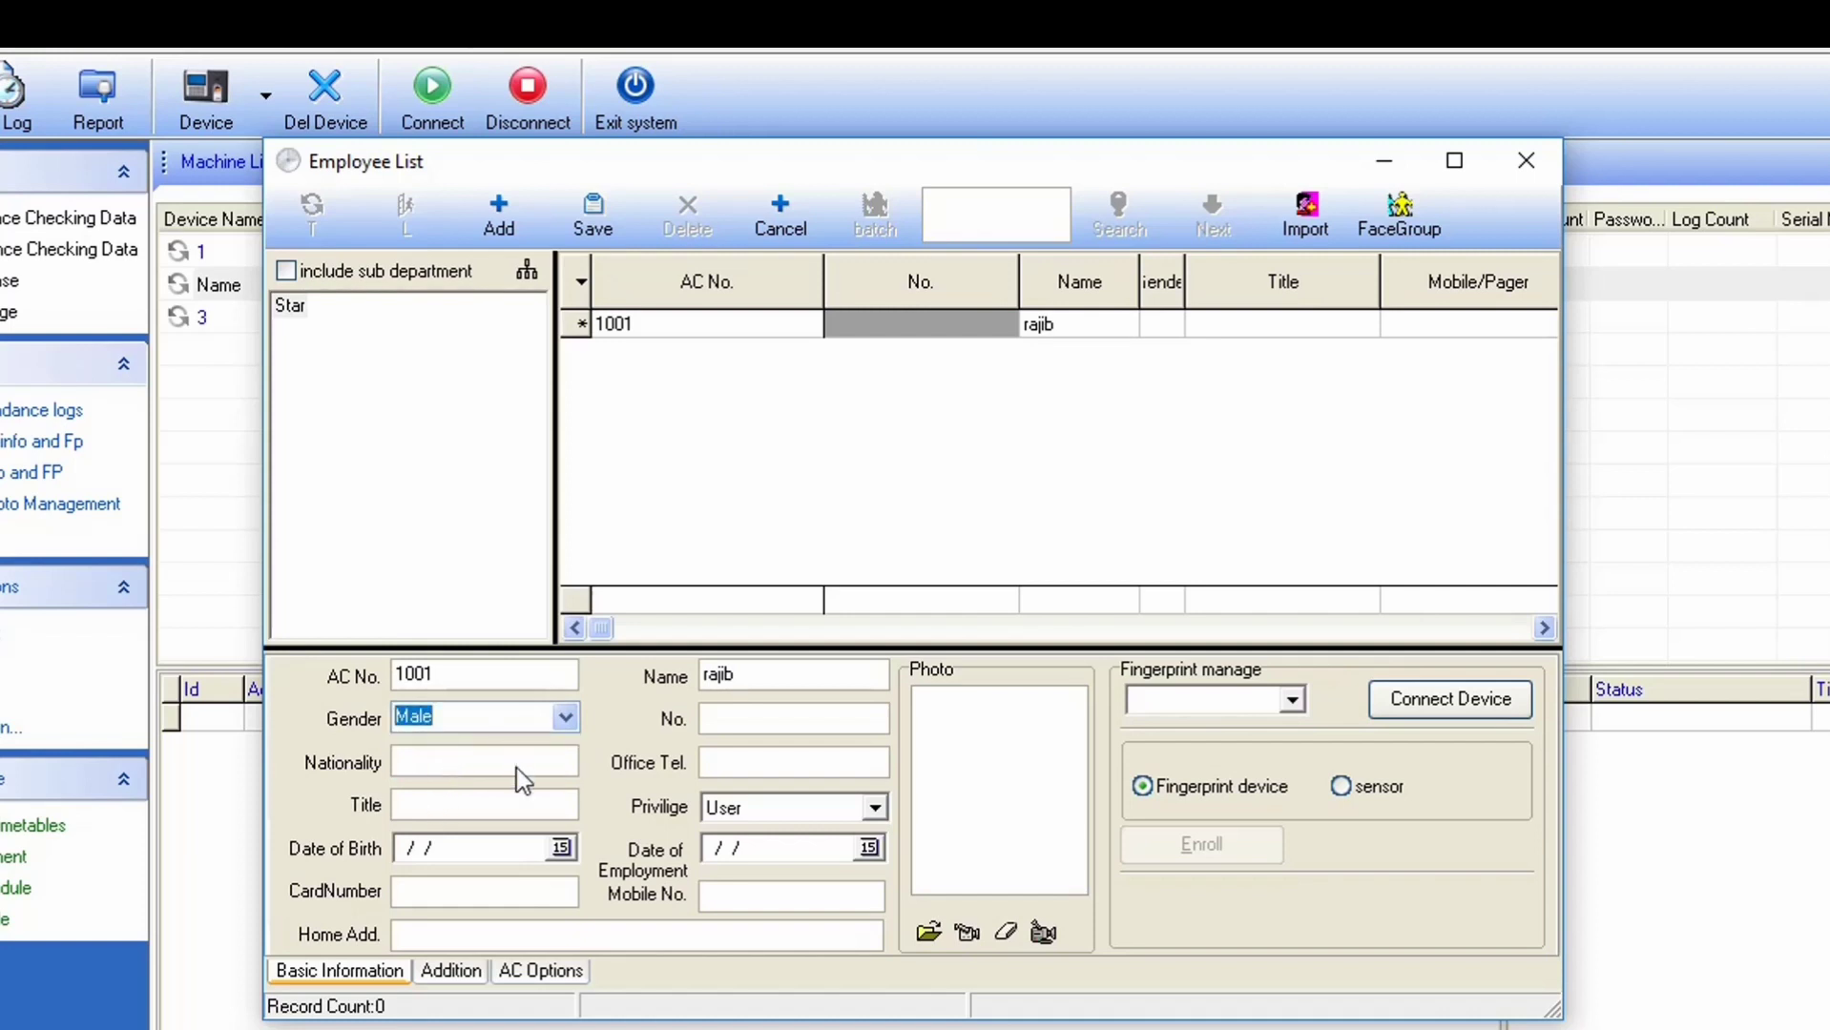
pyautogui.click(722, 725)
pyautogui.click(397, 849)
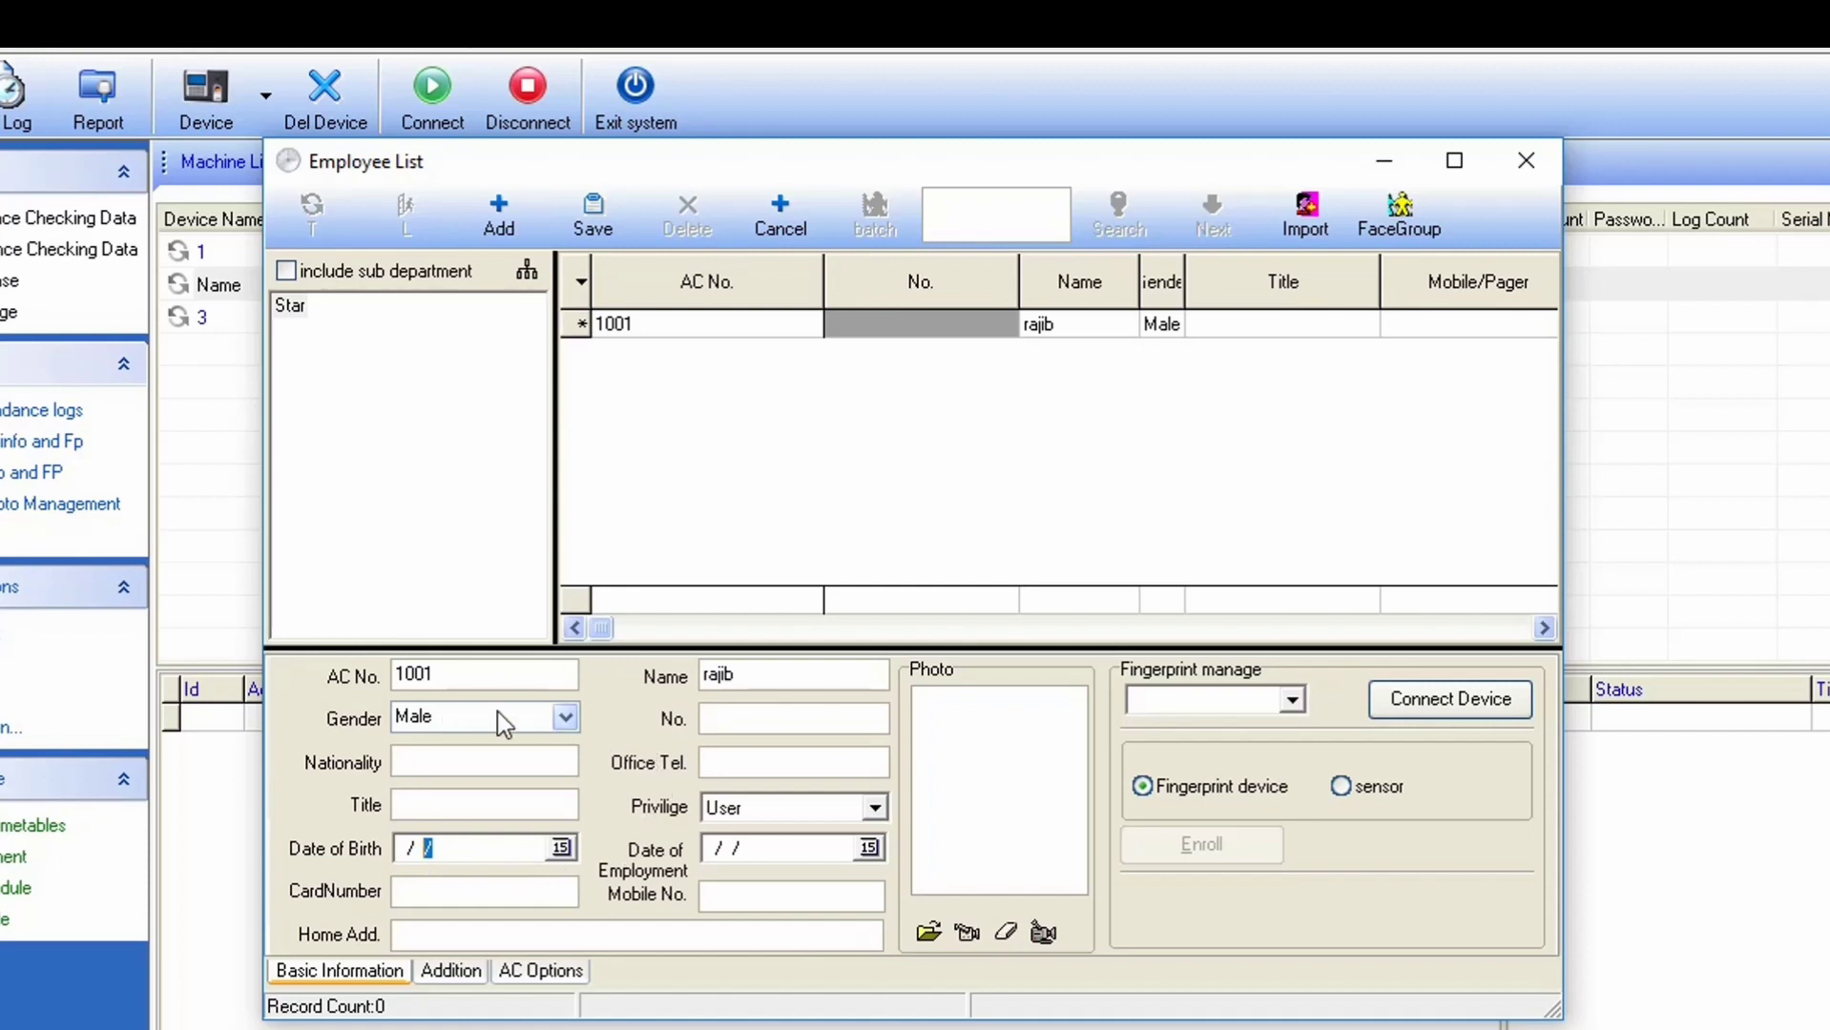
pyautogui.click(711, 899)
pyautogui.click(596, 221)
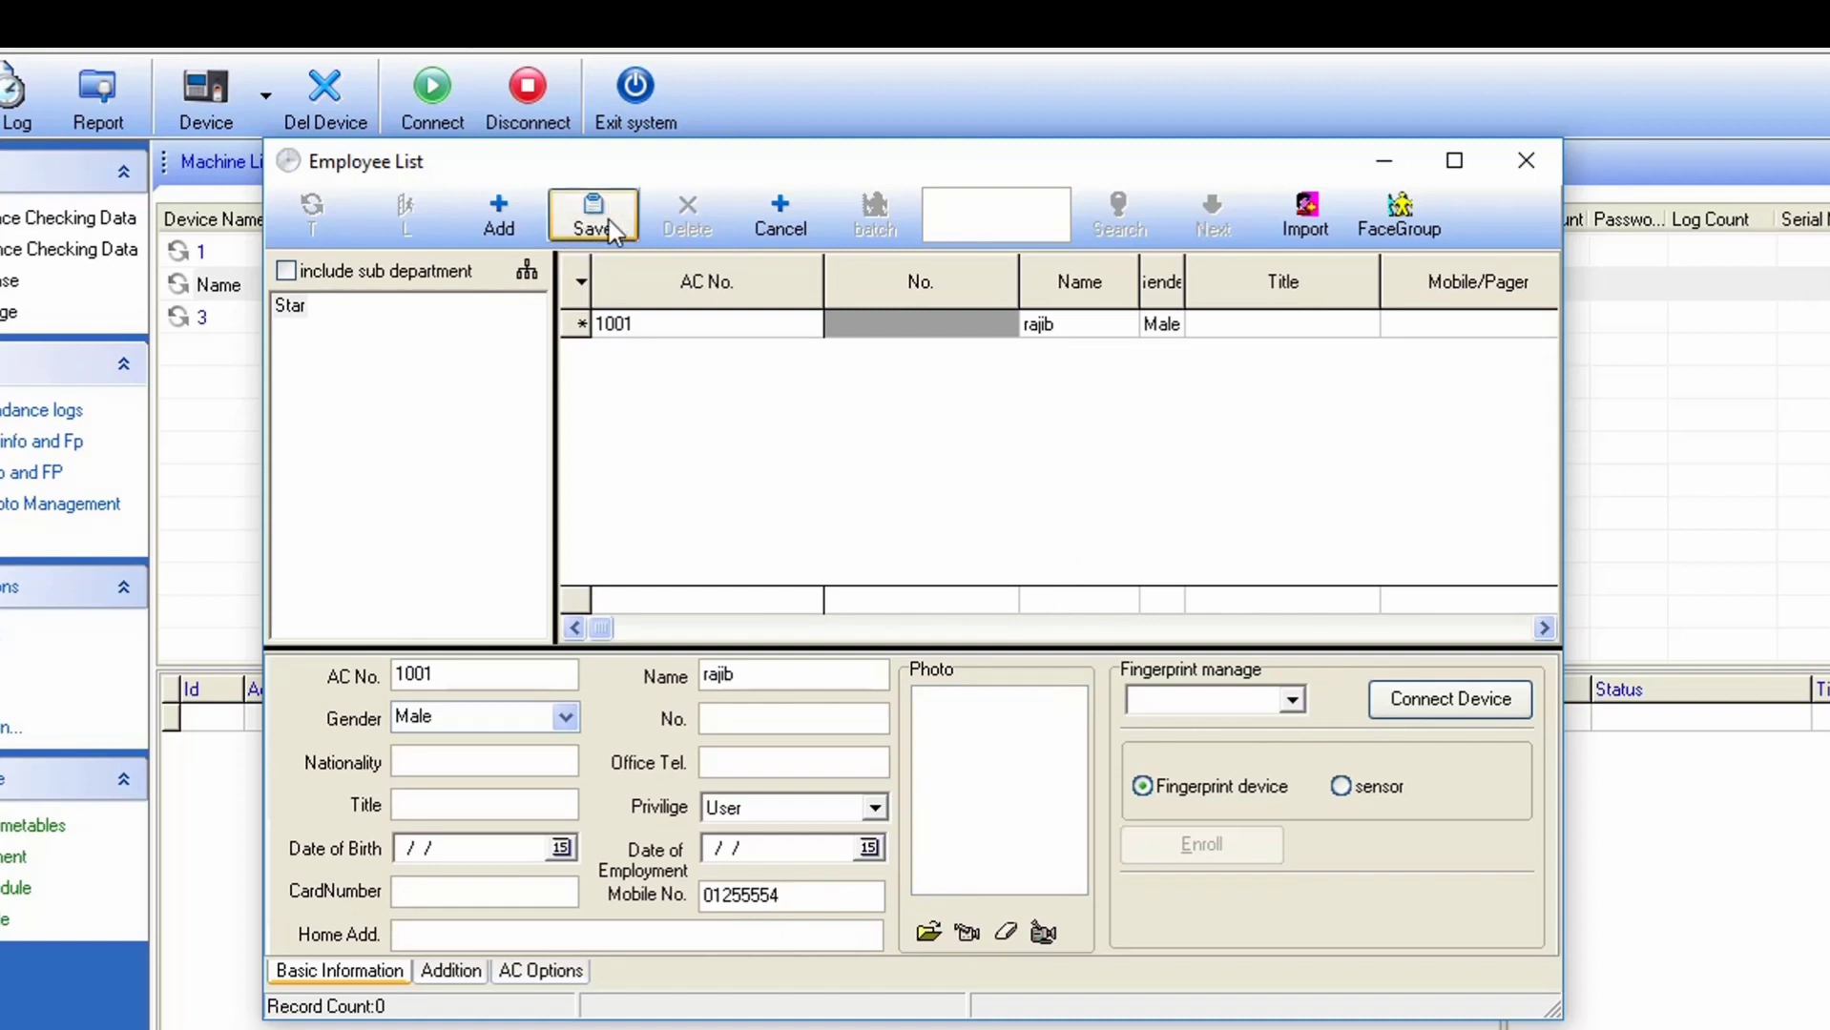
pyautogui.click(591, 215)
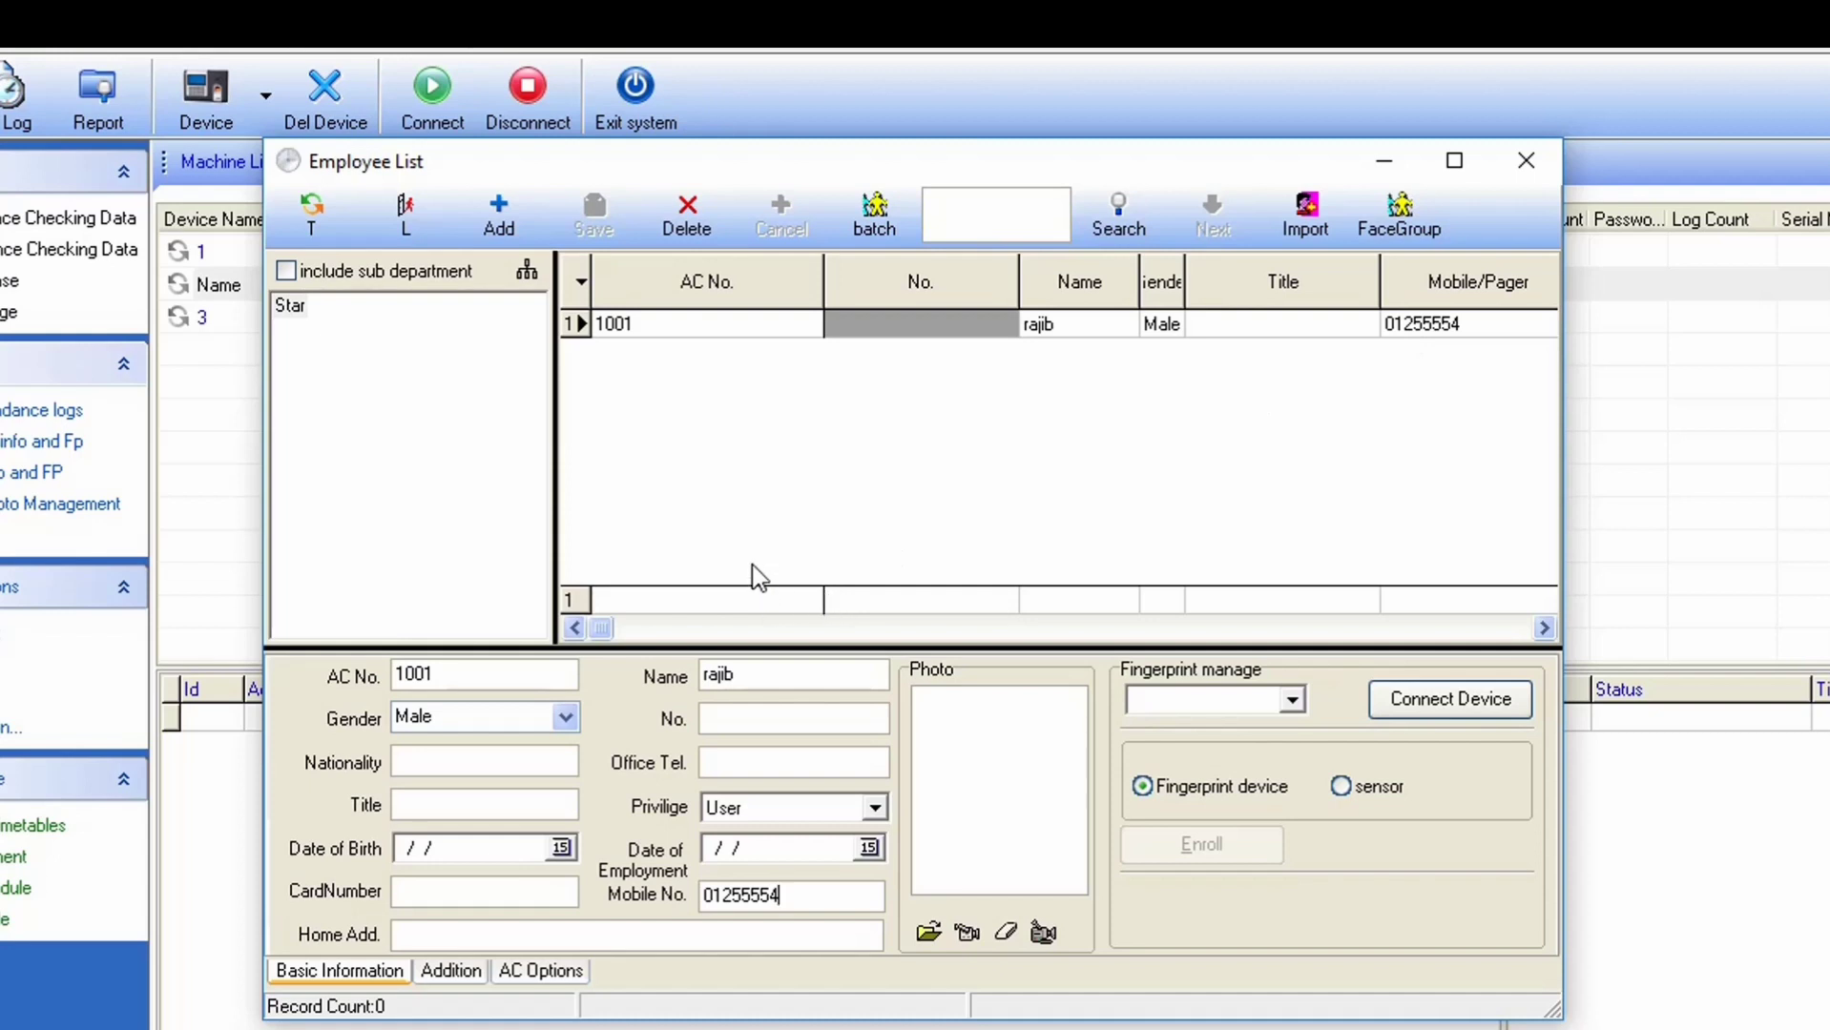
# Add a second employee with the next AC number and the employee's name, and save the record
pyautogui.click(499, 217)
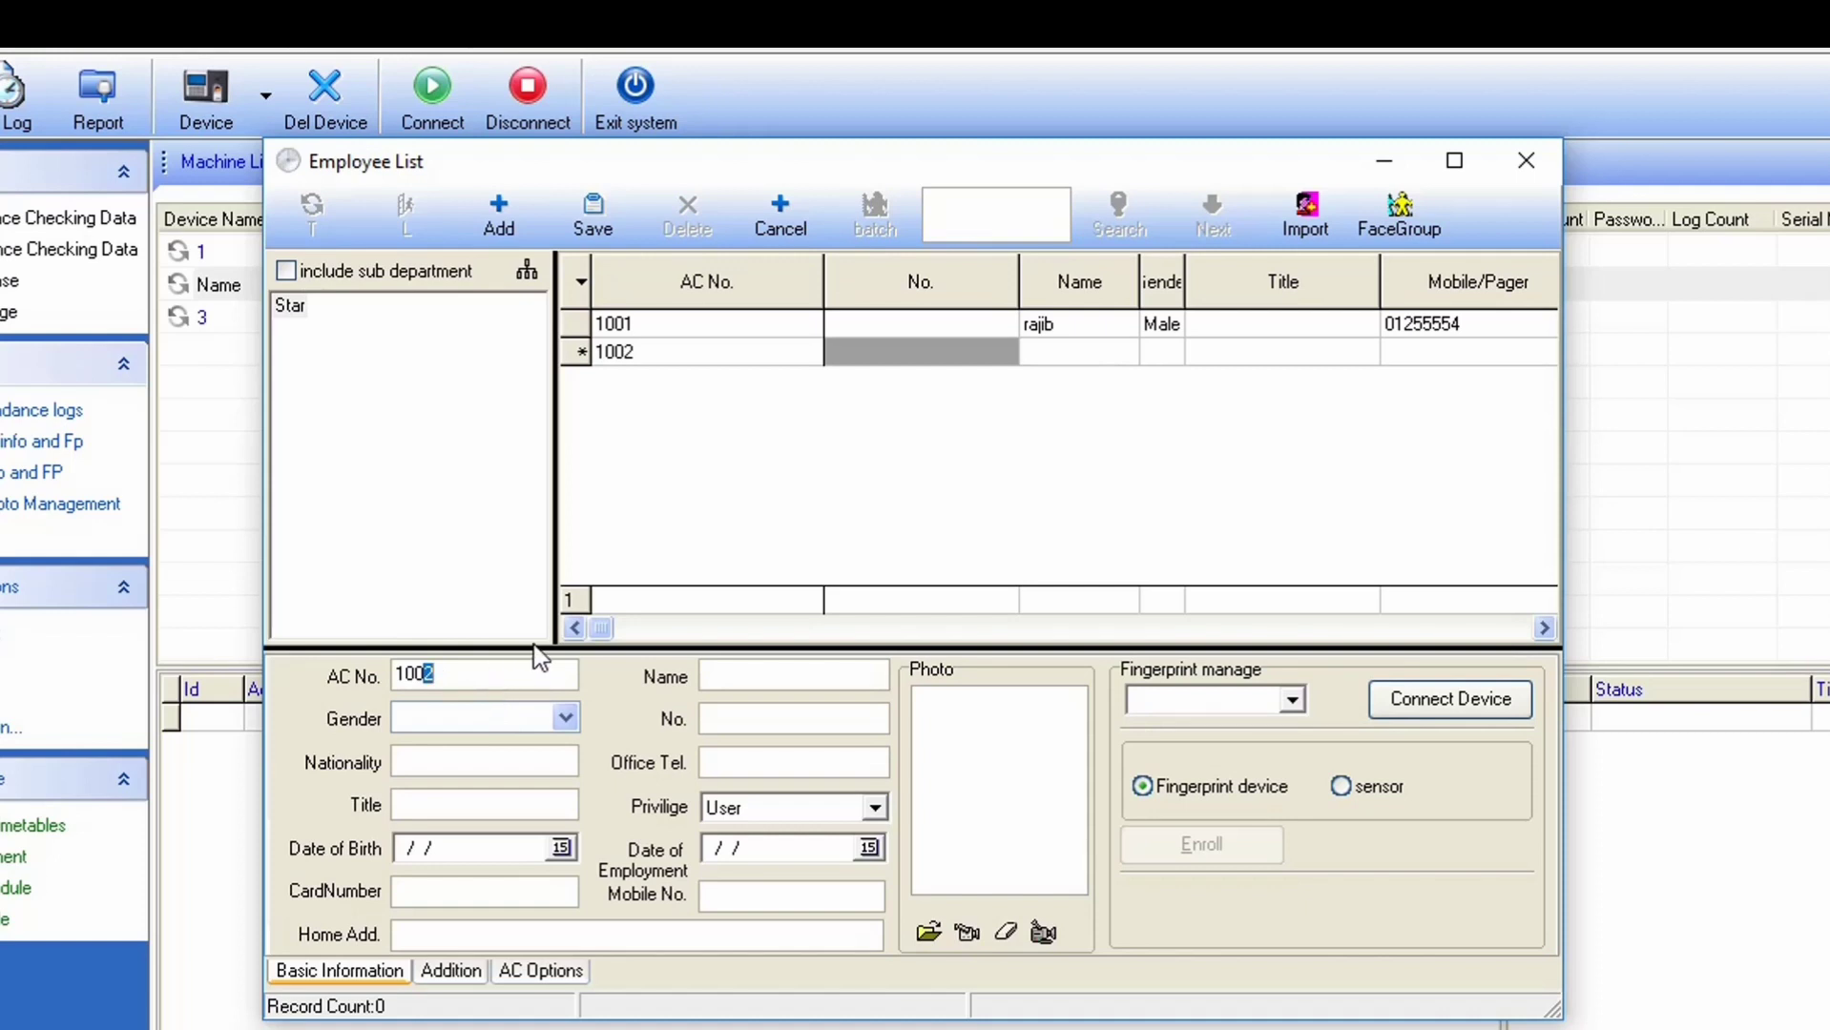
pyautogui.click(737, 673)
pyautogui.click(620, 210)
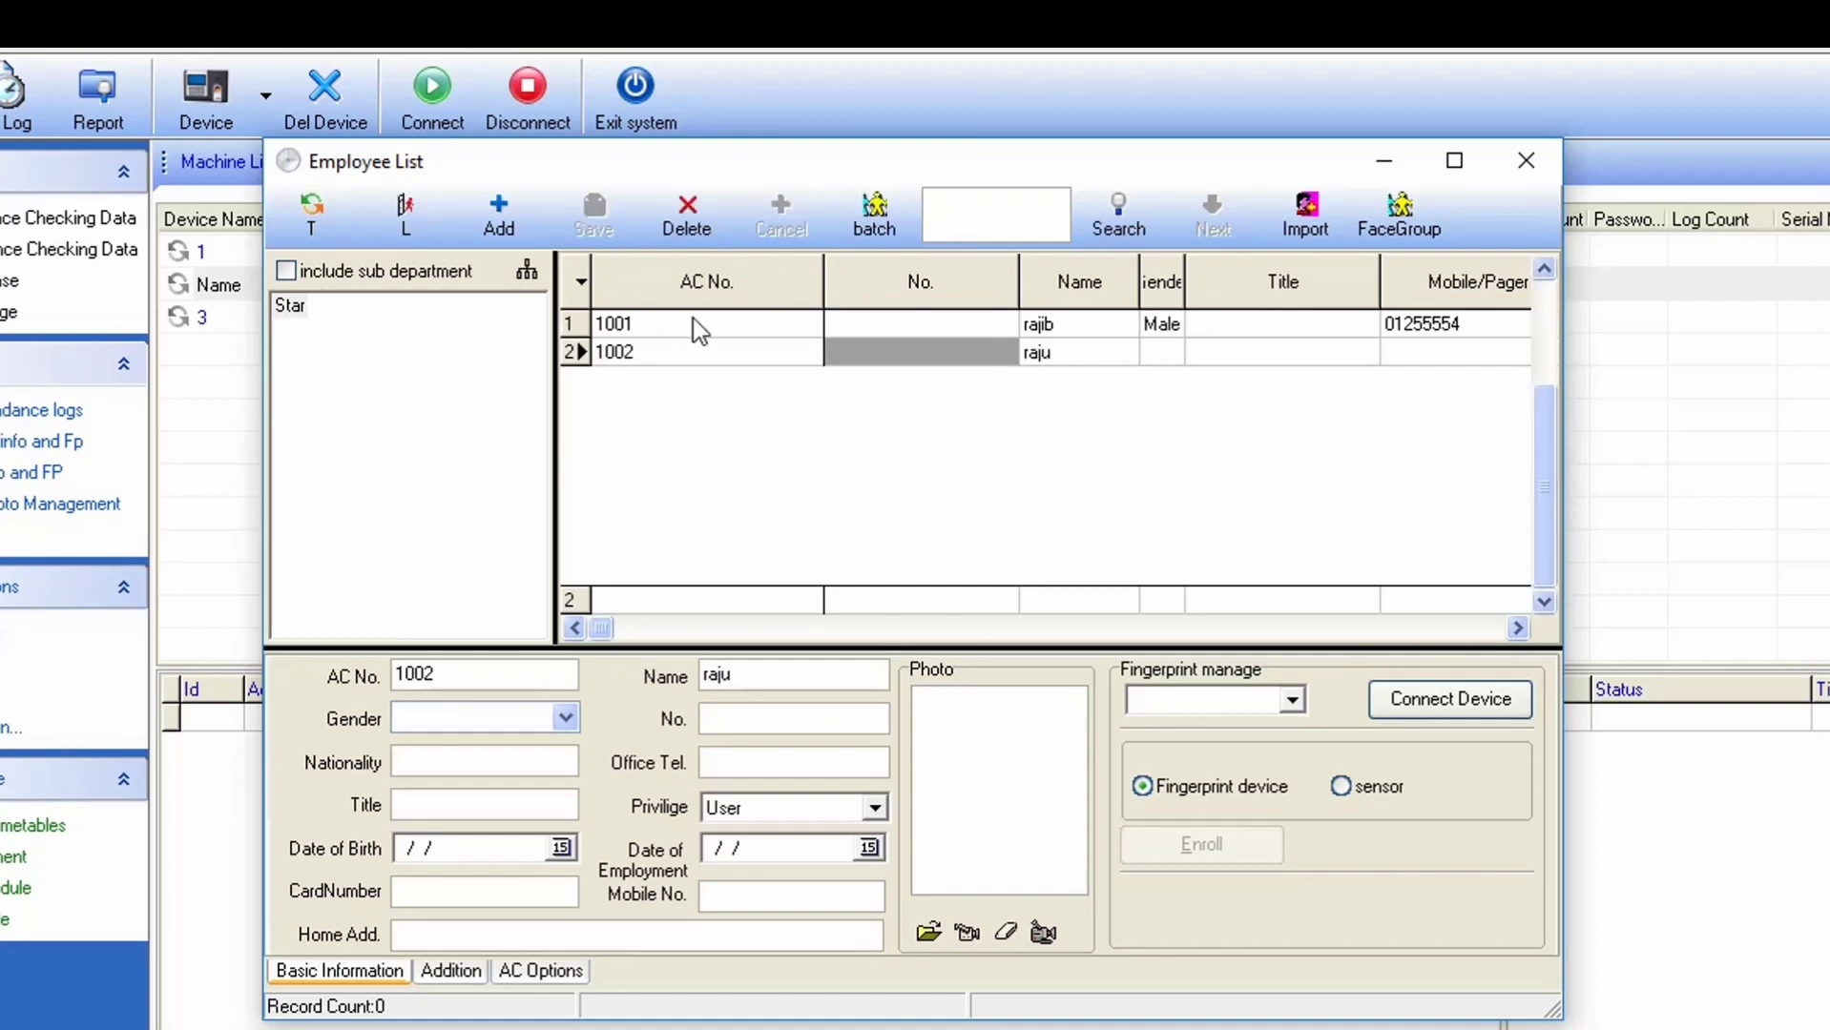
# Select the first employee, choose the device Name for fingerprint management, and try to connect to it
pyautogui.click(1055, 326)
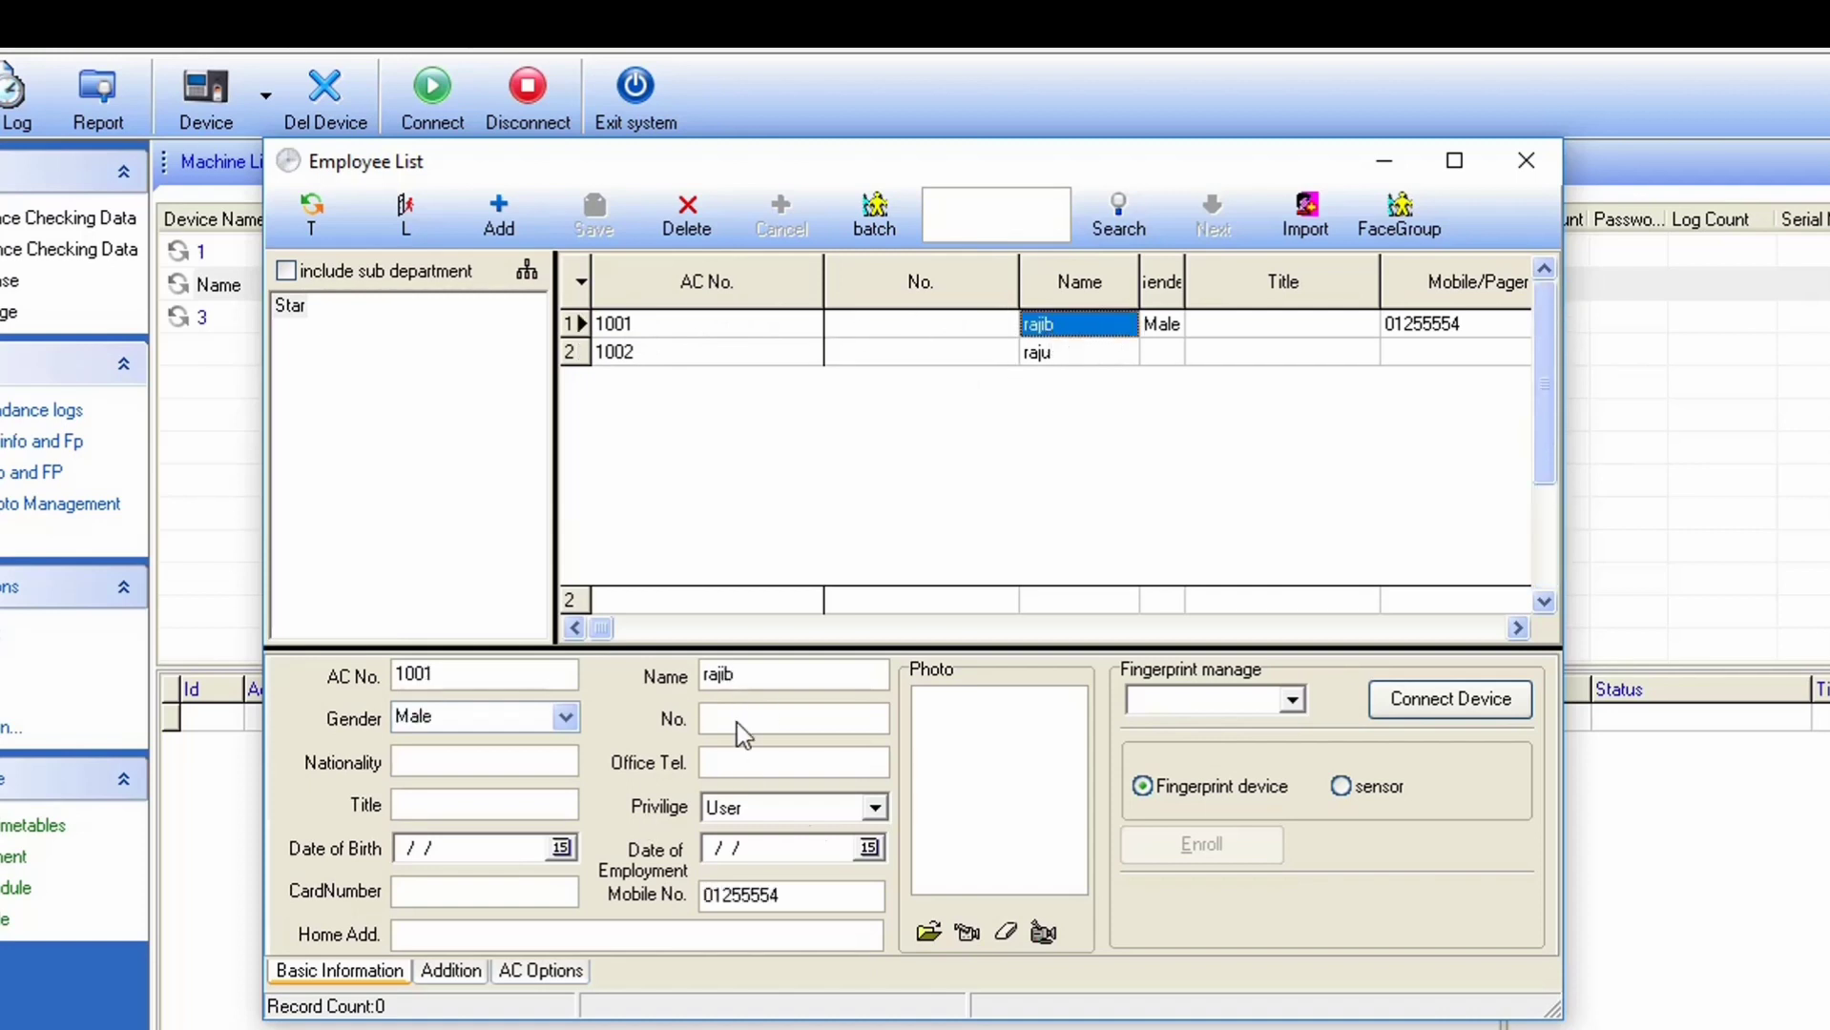
pyautogui.click(1290, 703)
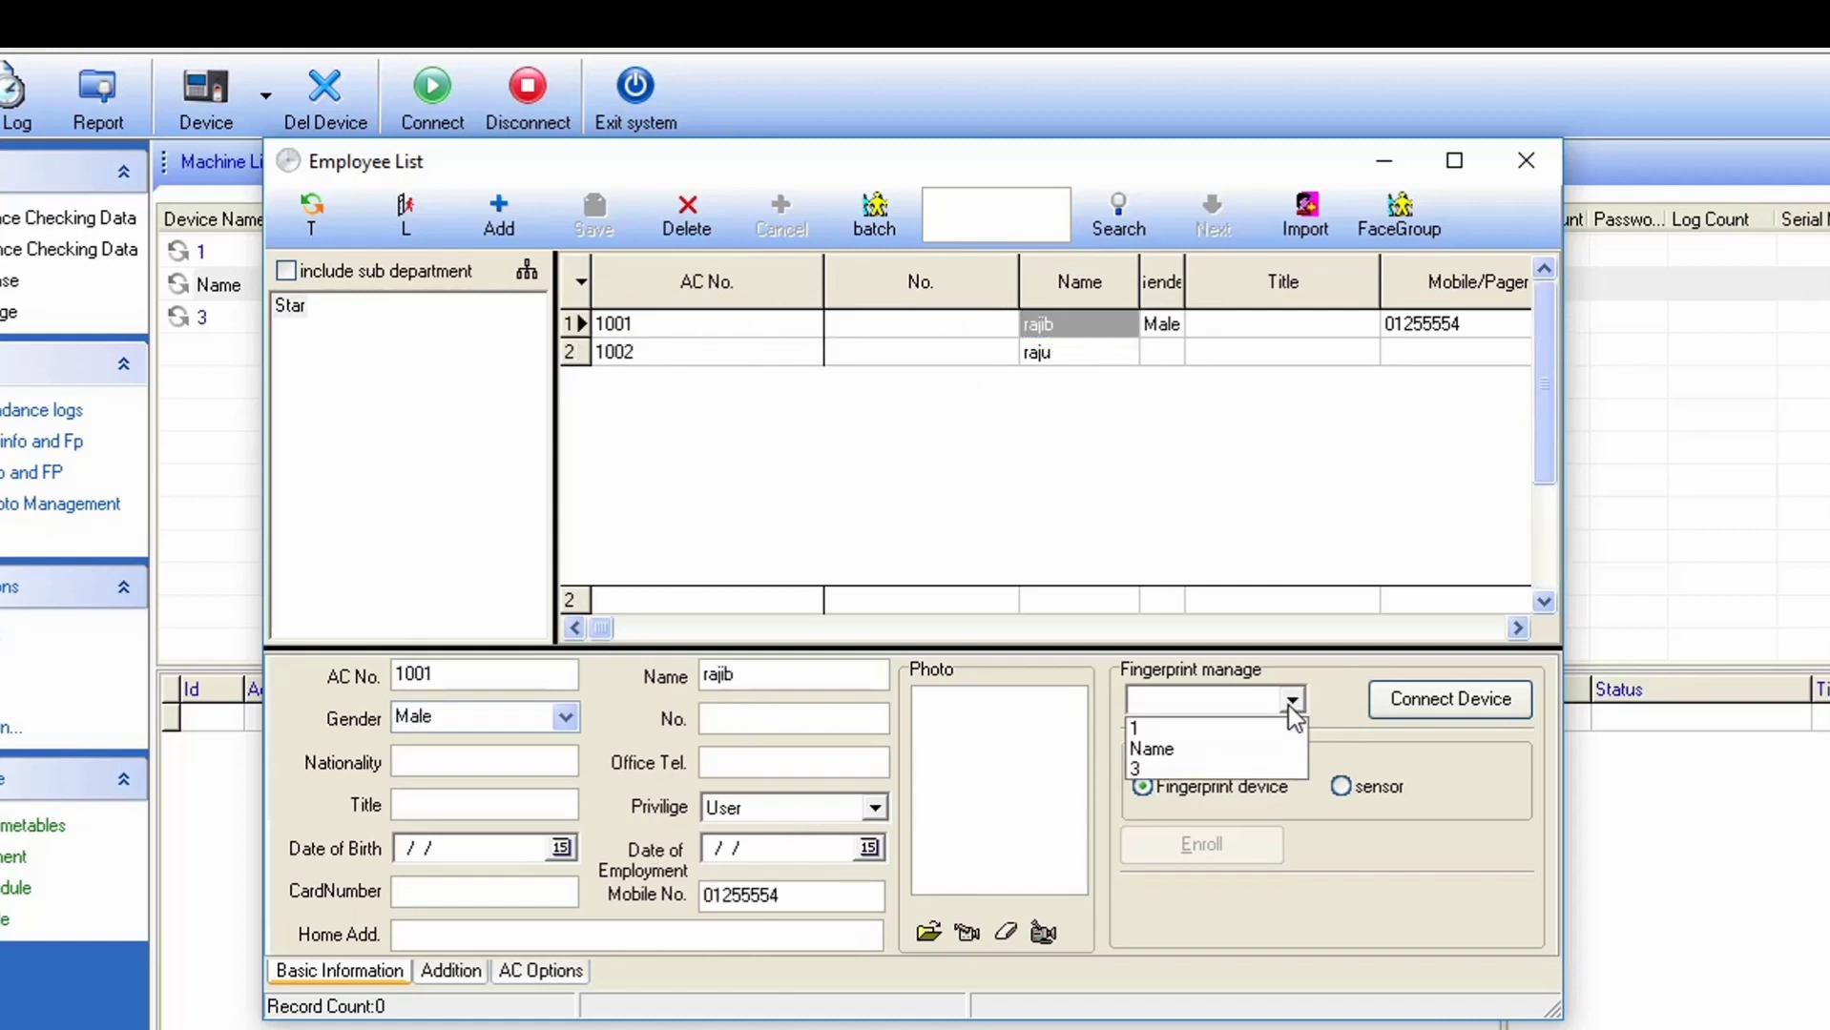
pyautogui.click(1175, 751)
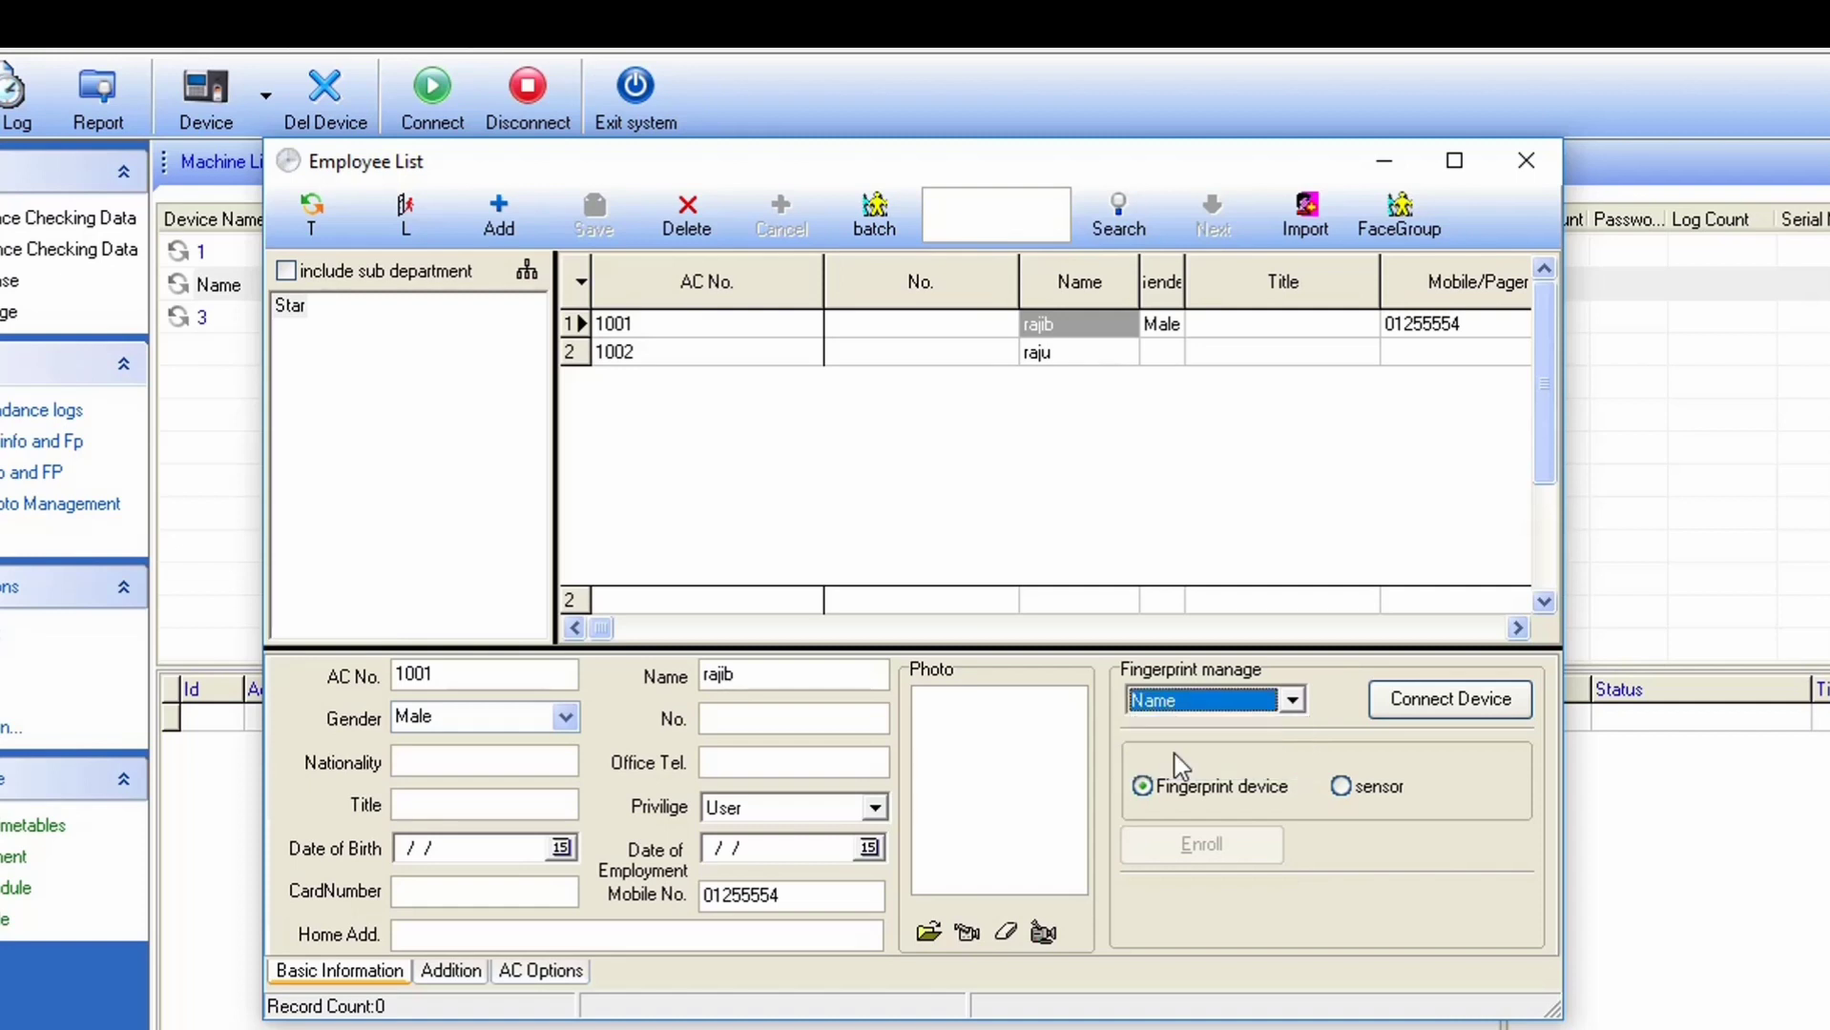
pyautogui.click(1440, 706)
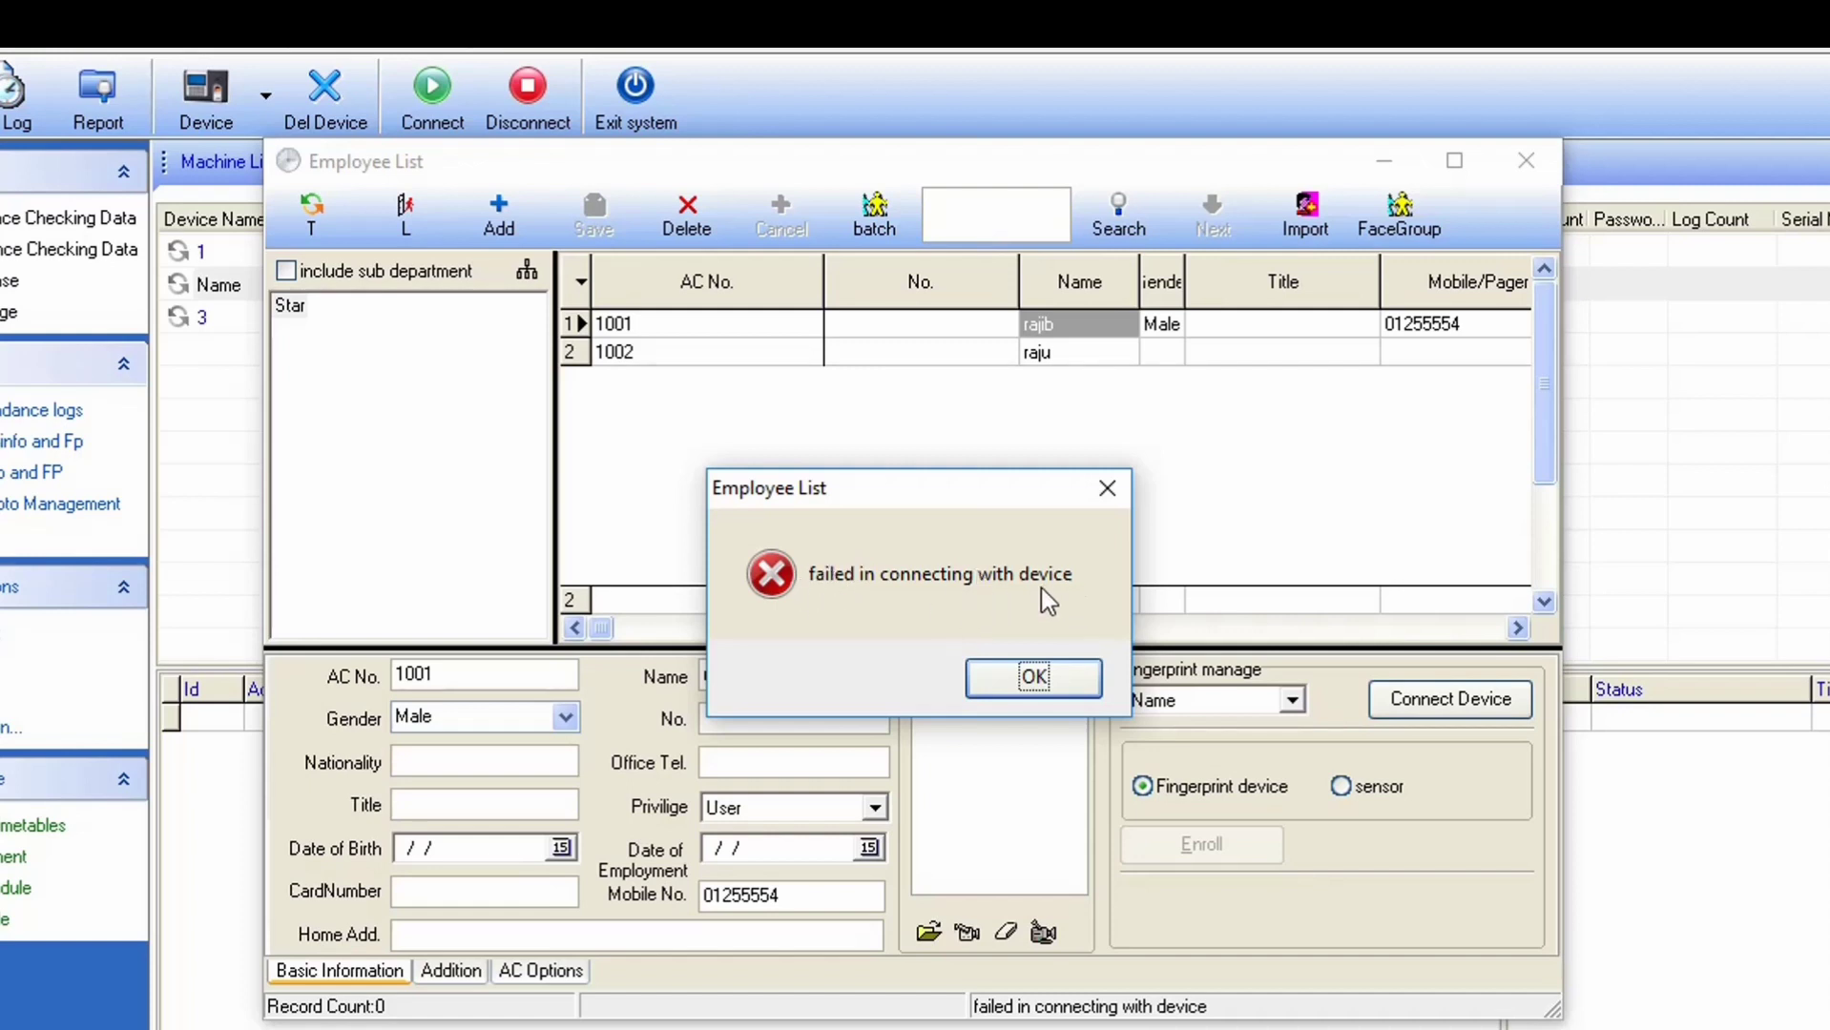
# Dismiss the connection message, close the employee list, and select the Ethernet device Name in the machine list
pyautogui.click(1022, 675)
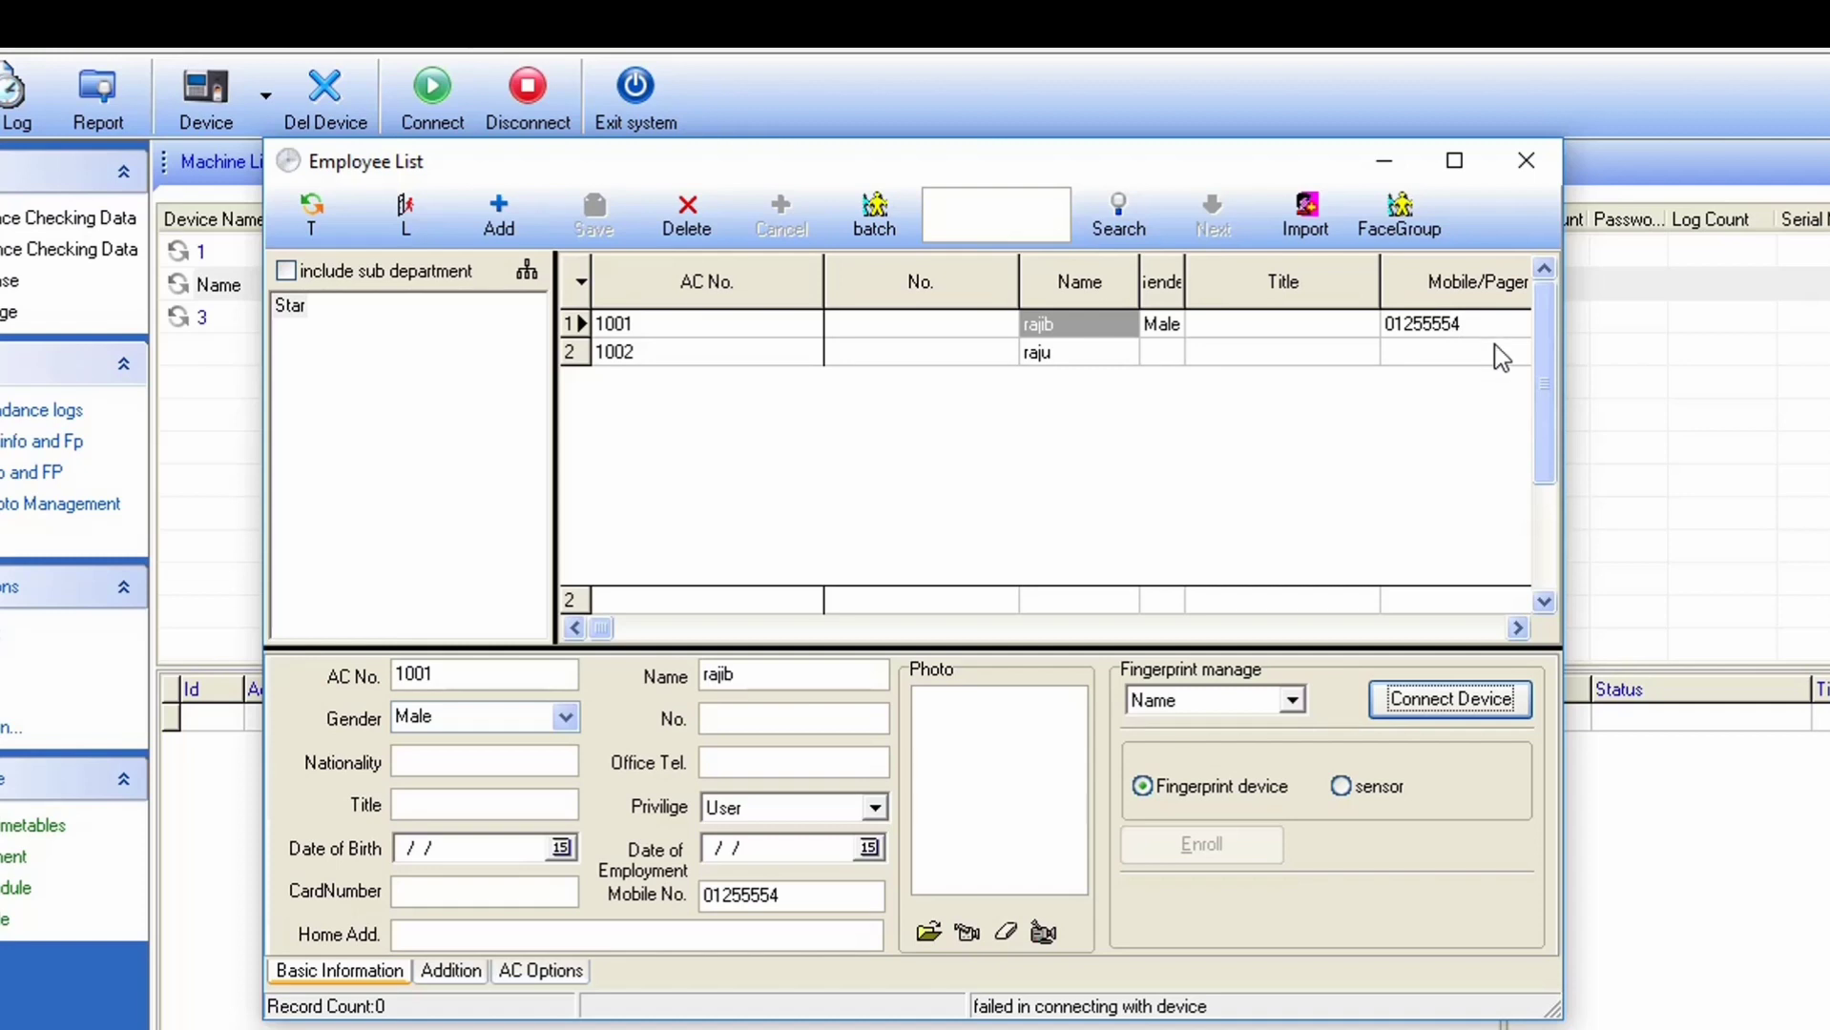
pyautogui.click(1524, 164)
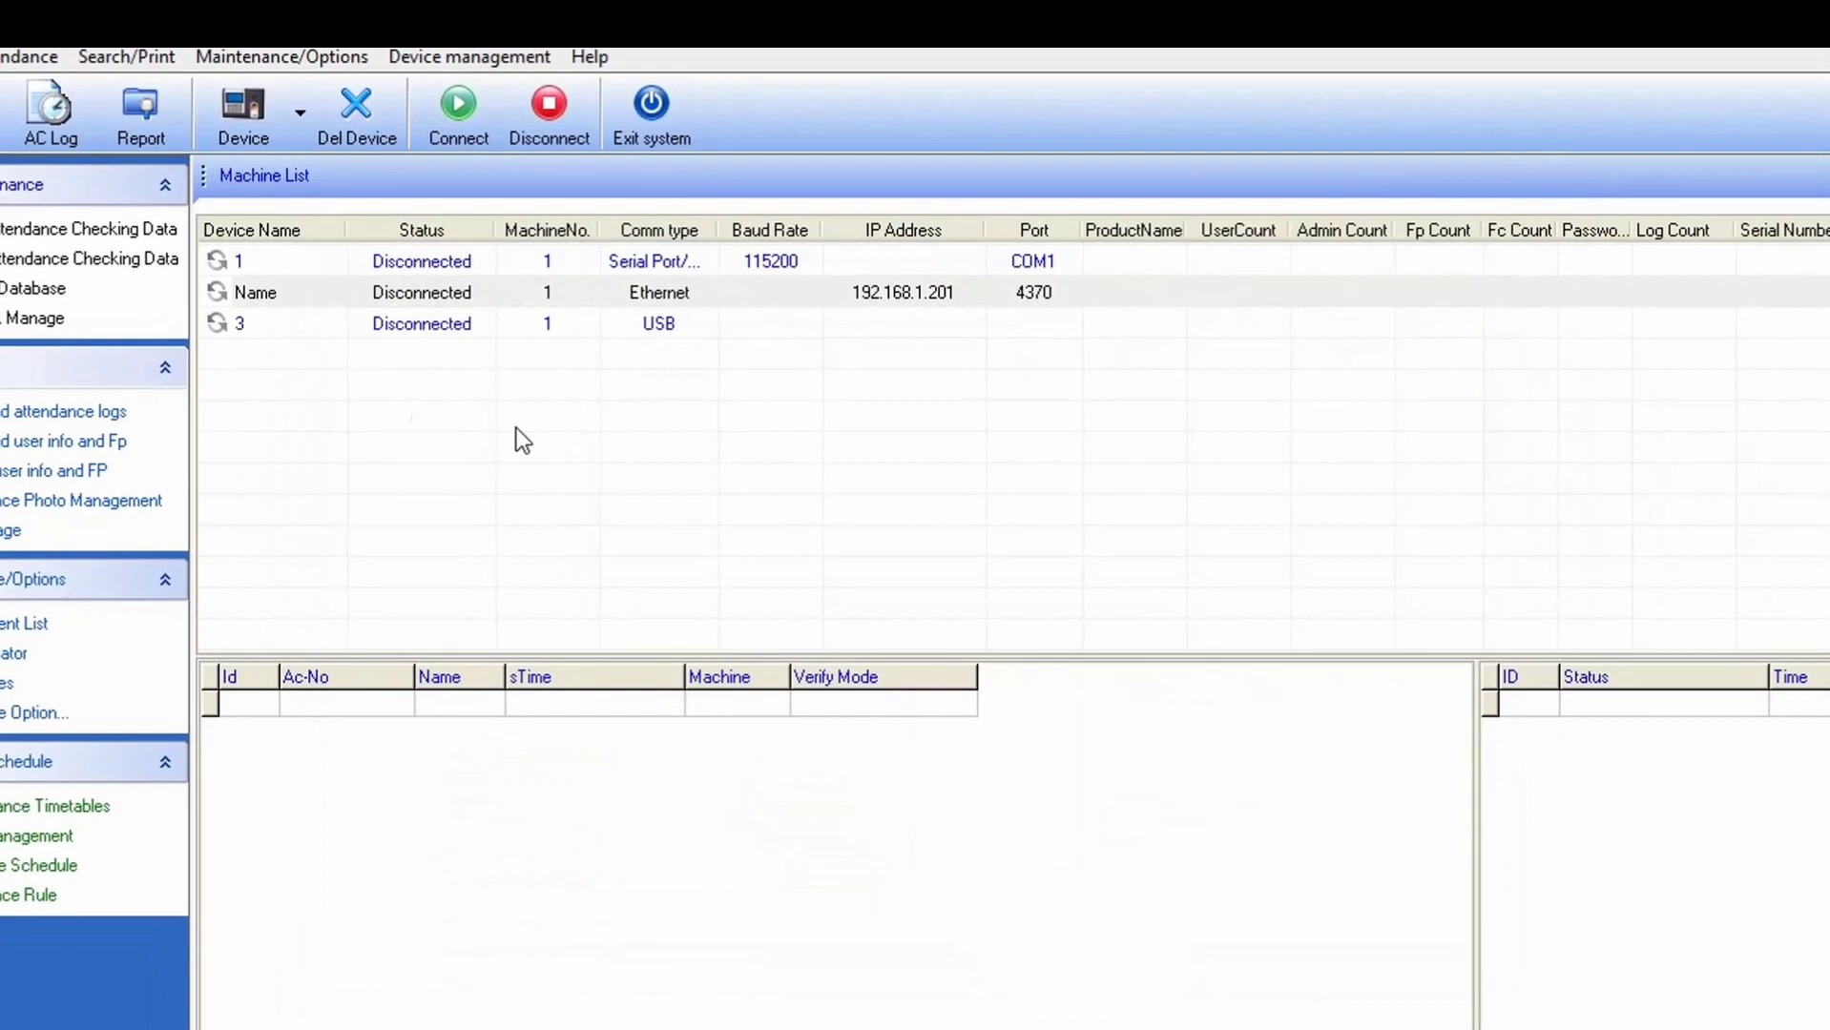
pyautogui.click(319, 294)
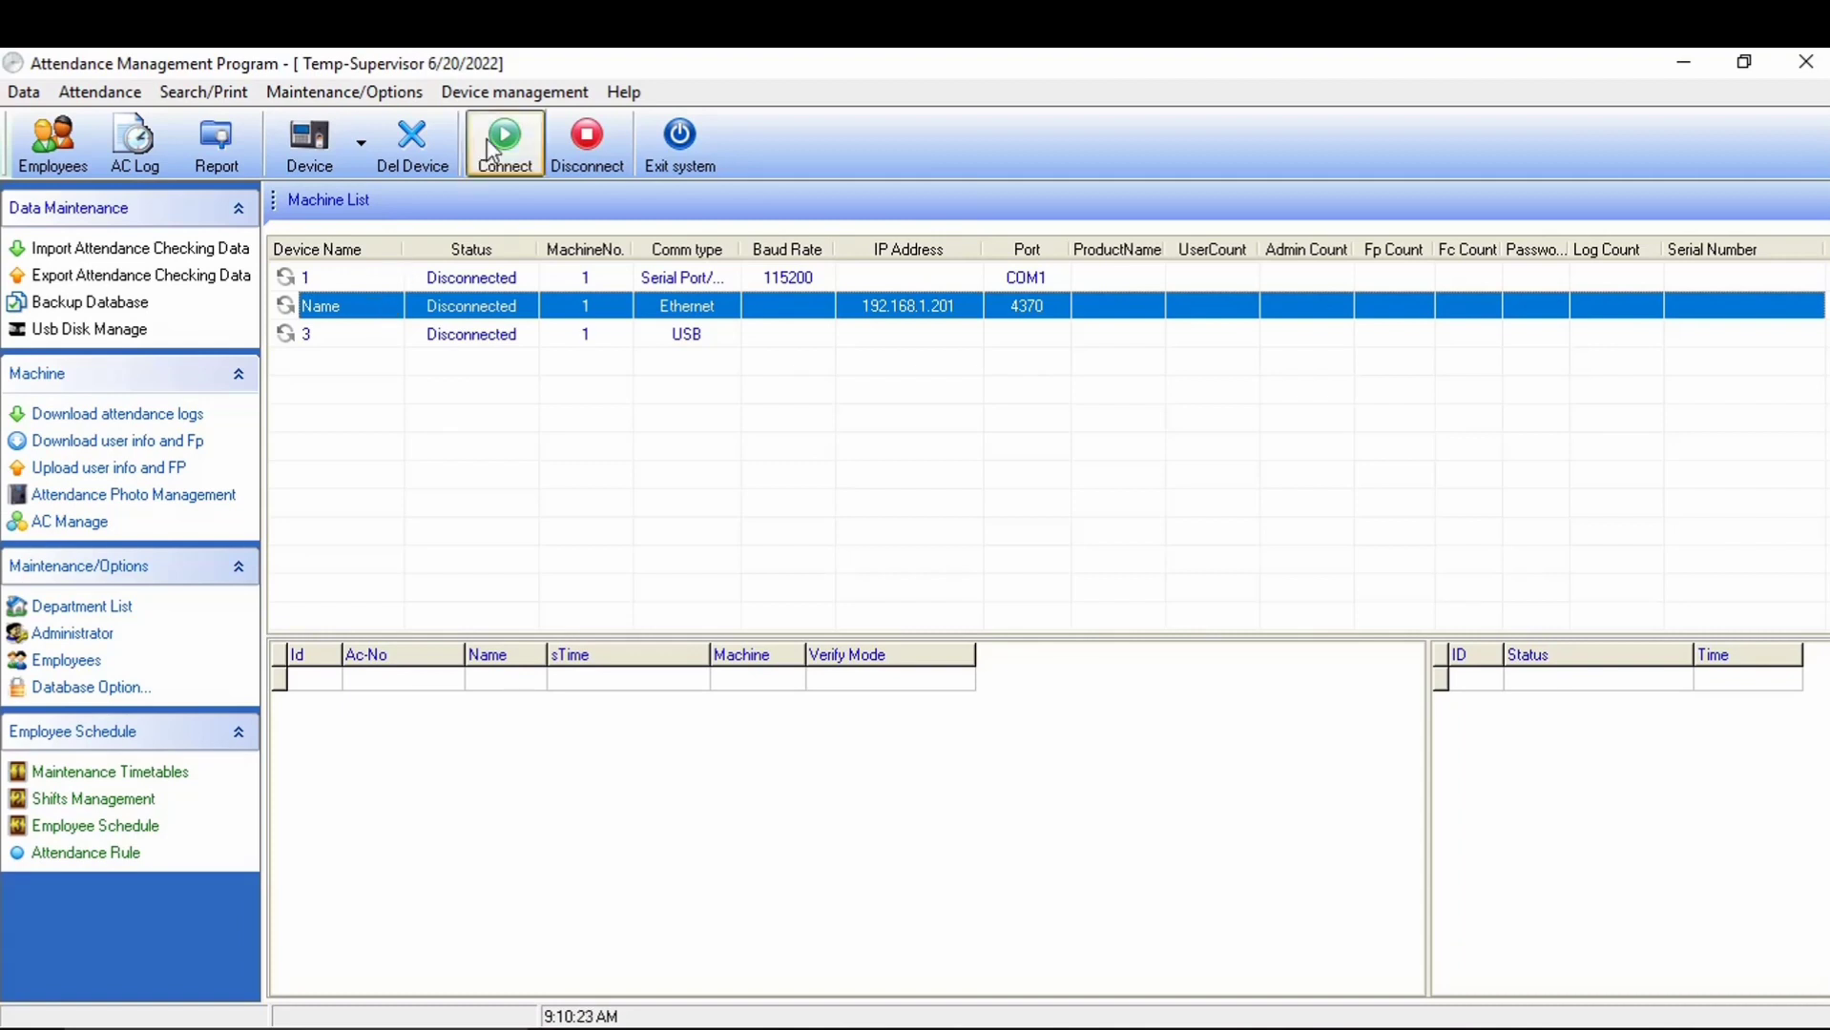
# Try to download the attendance logs from the Ethernet device Name, and start connecting to the device
pyautogui.click(96, 417)
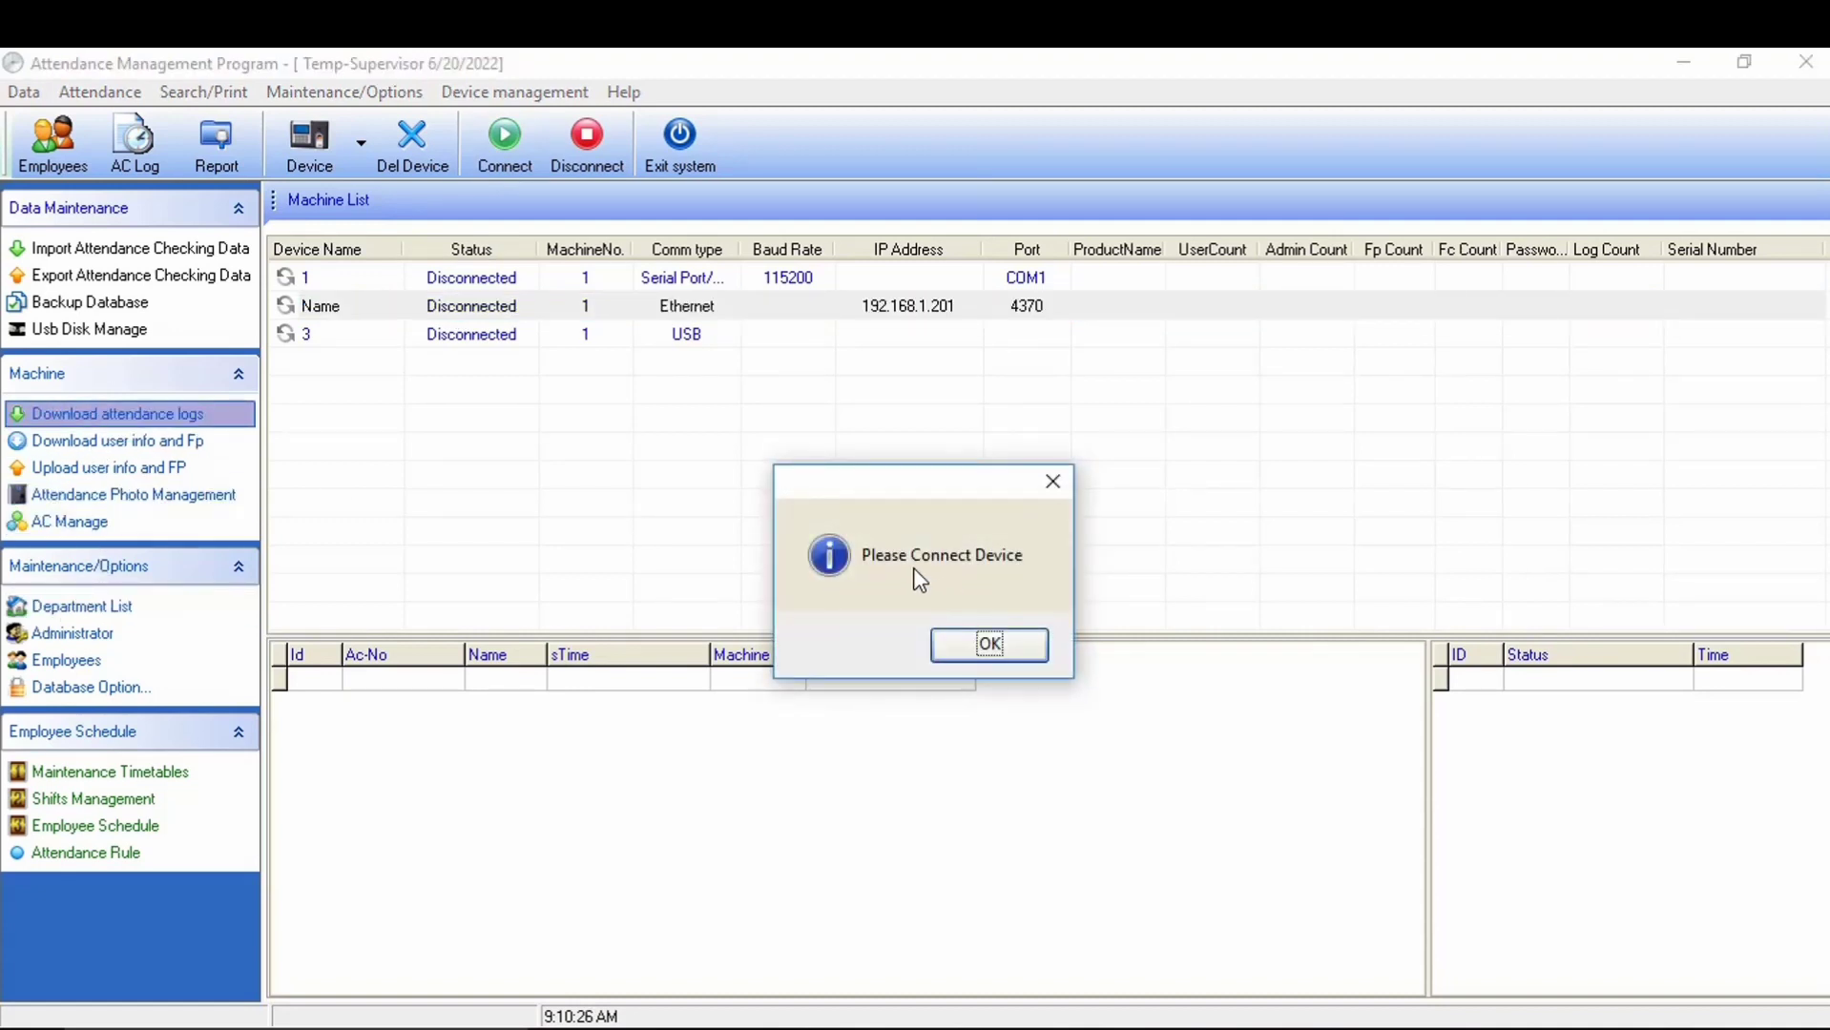
pyautogui.click(992, 644)
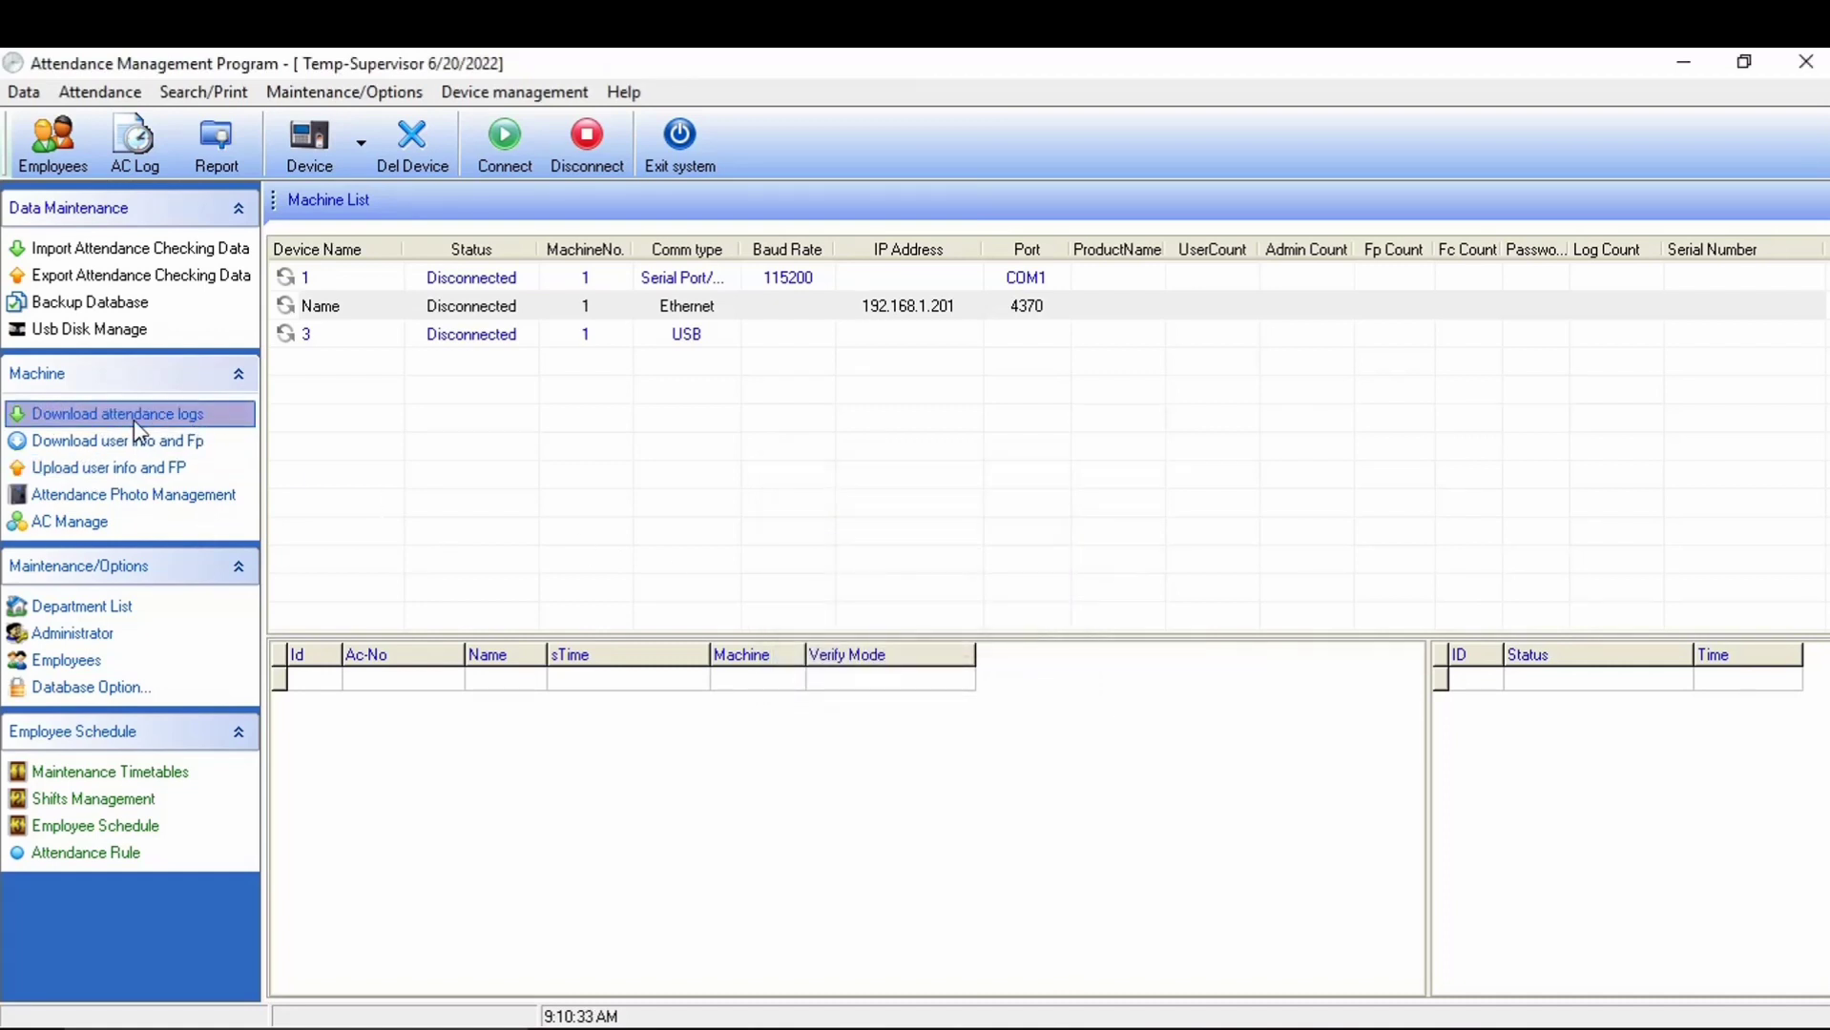
pyautogui.click(105, 418)
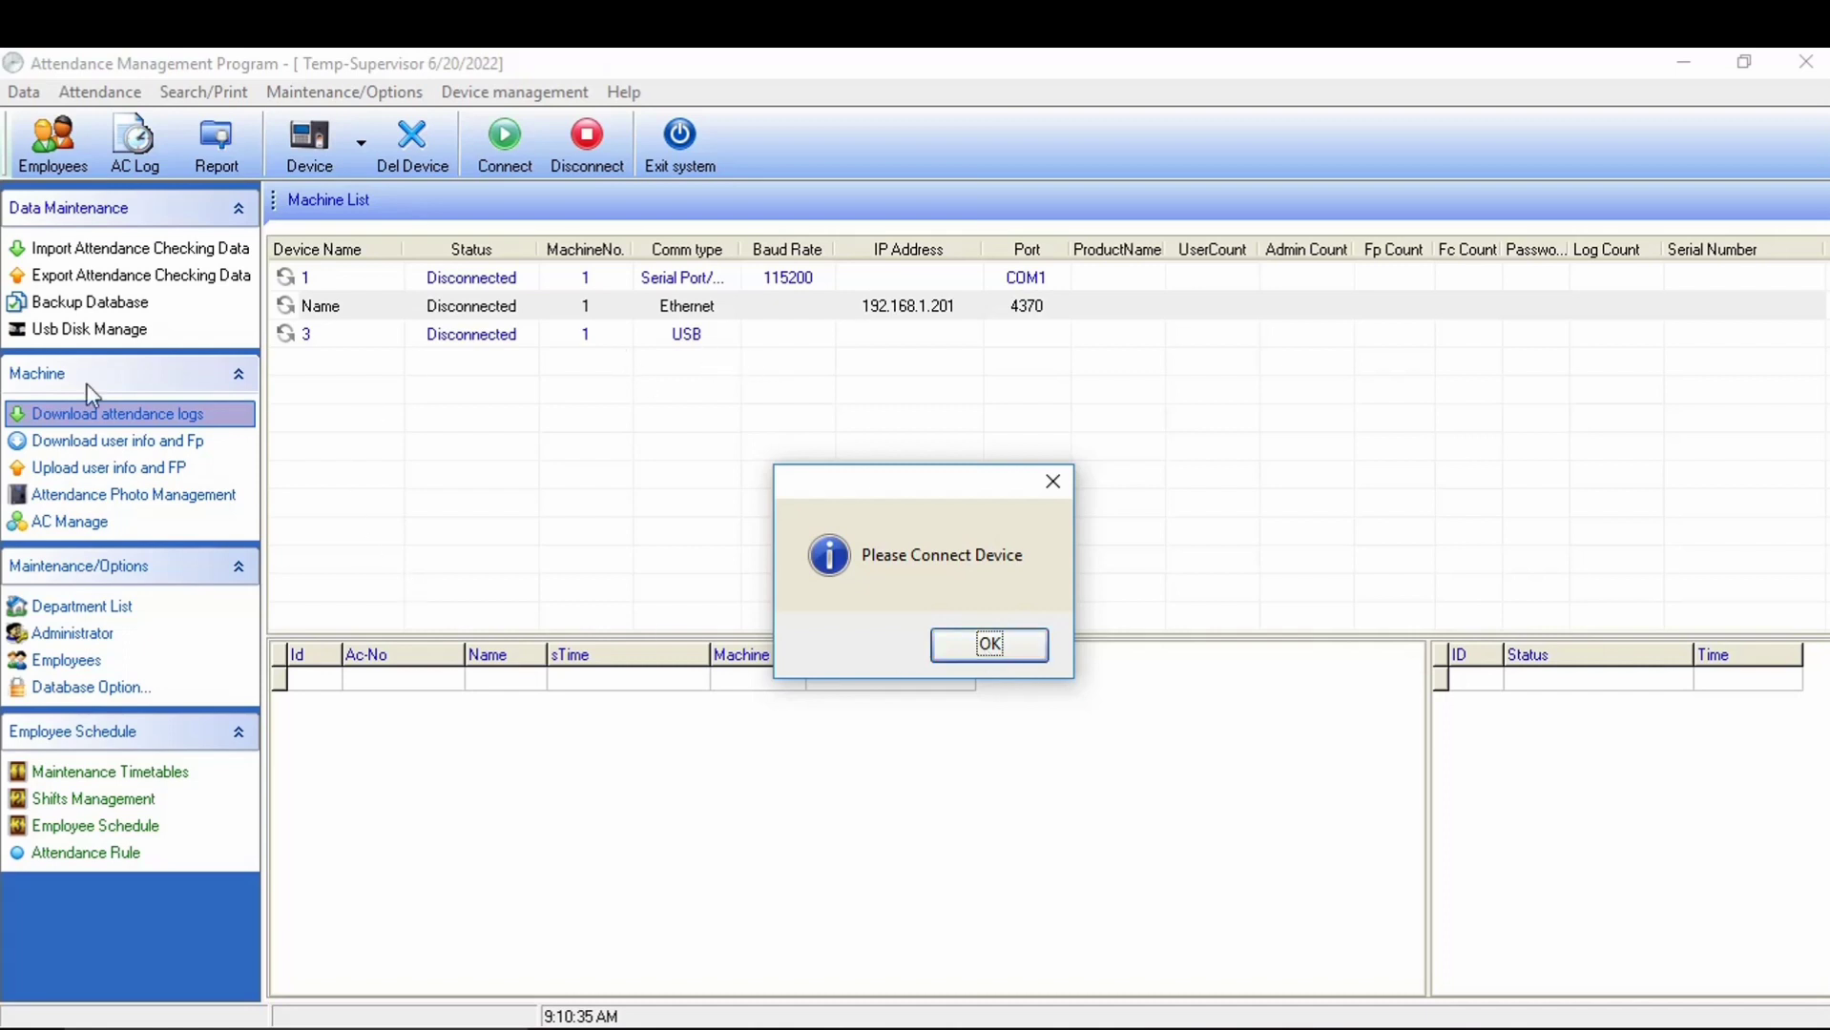
pyautogui.click(984, 652)
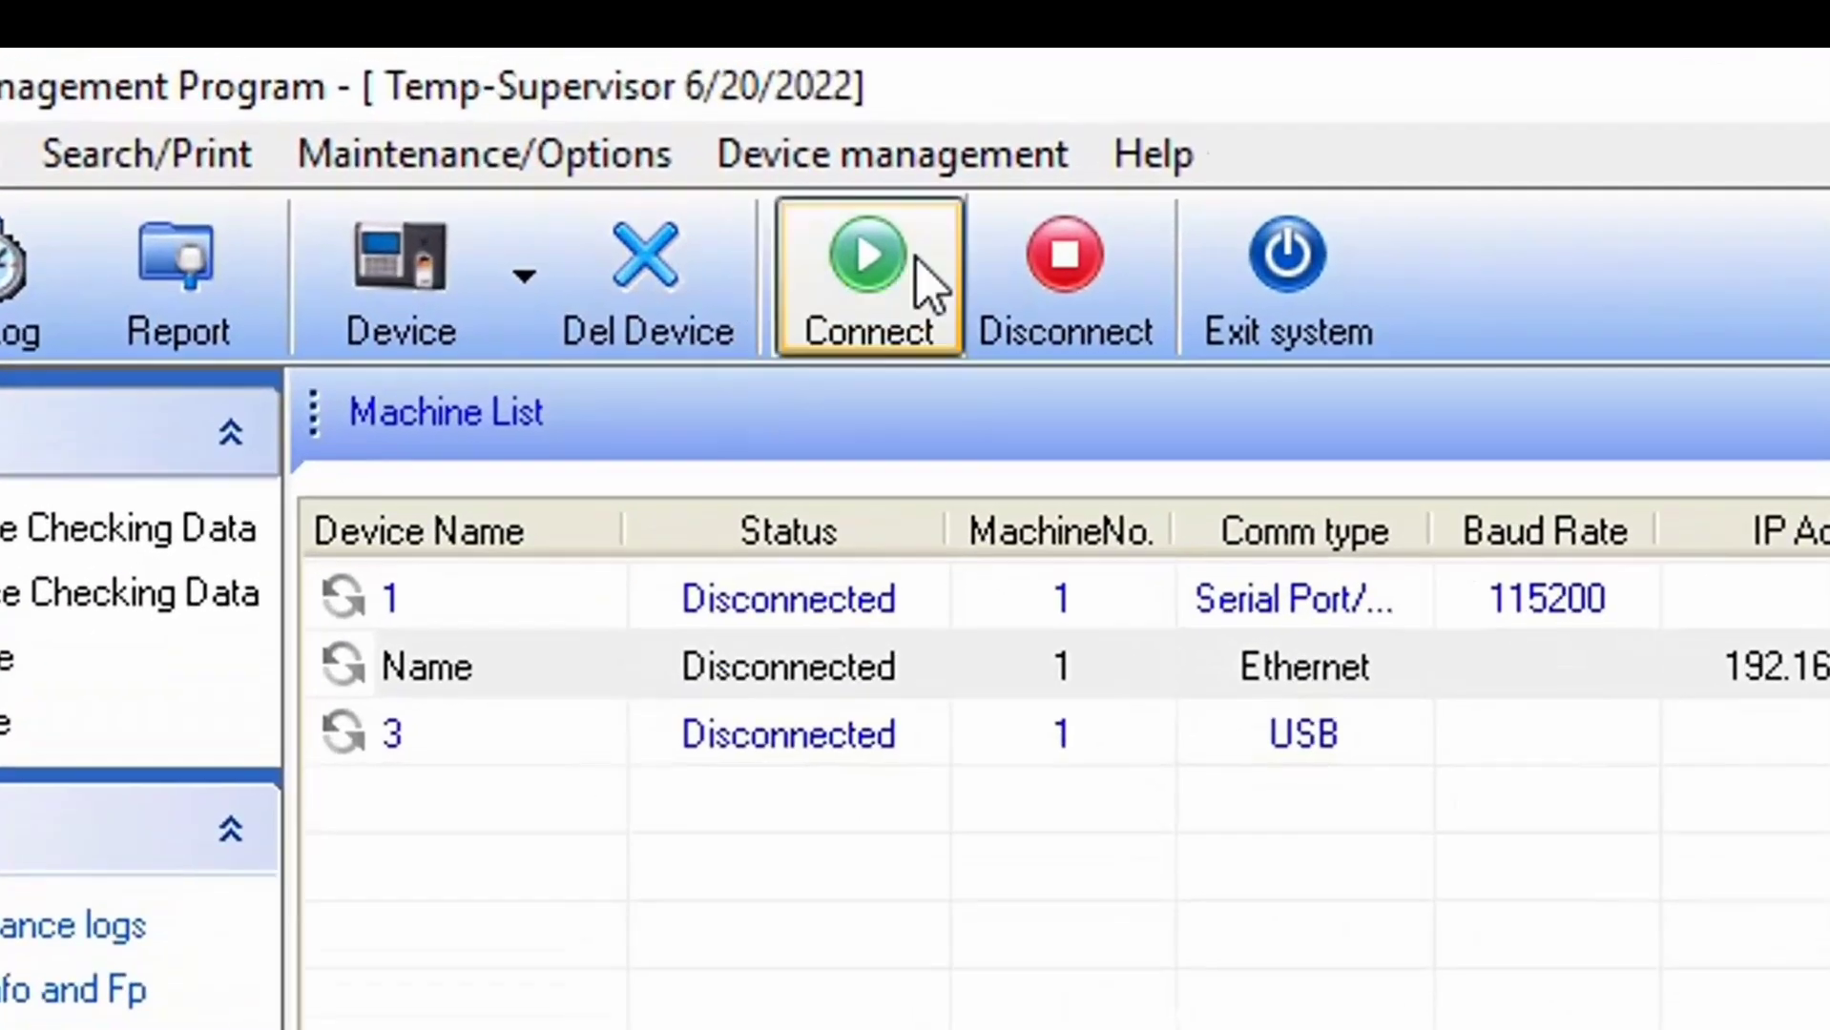
pyautogui.click(916, 259)
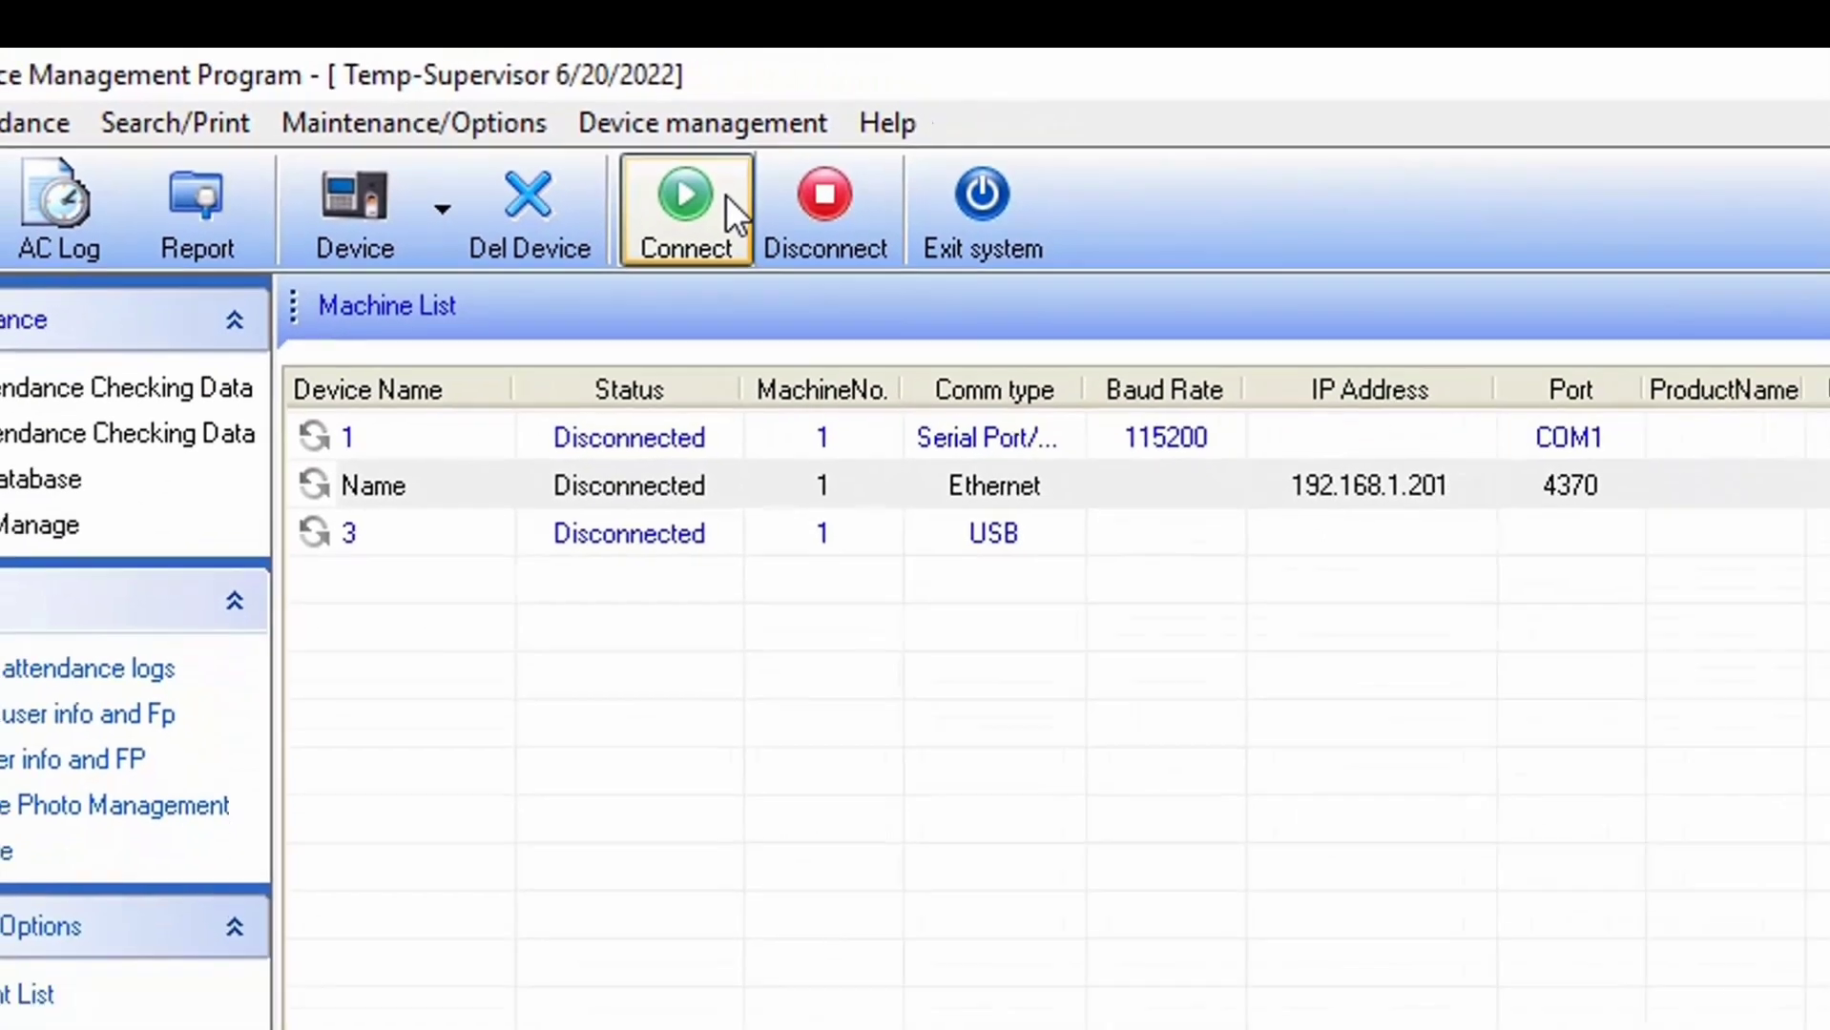